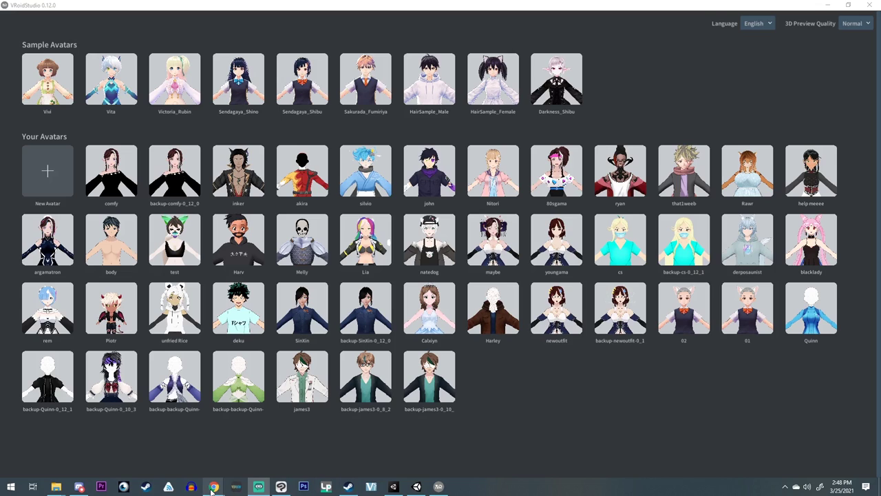
Switch to Chrome and browse the past-version downloads on the VRoid Studio page
mouse_move(214, 486)
left_click(270, 454)
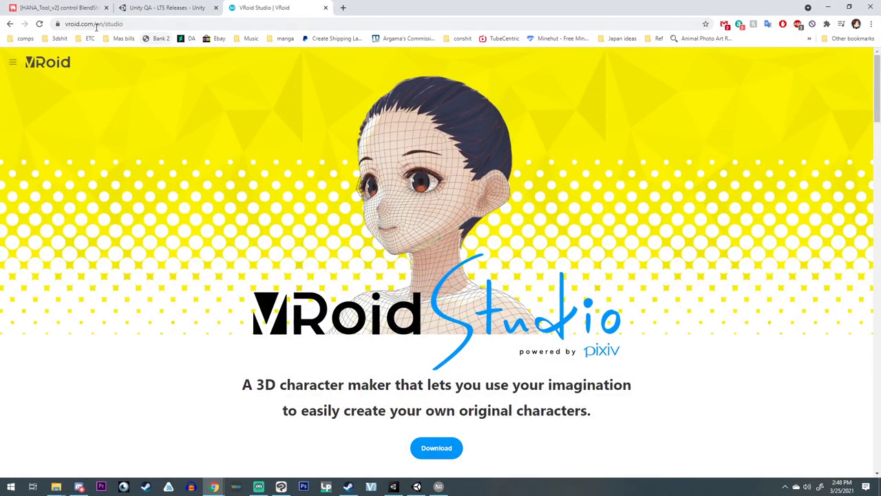
scroll(437, 313, "down", 2)
left_click(436, 312)
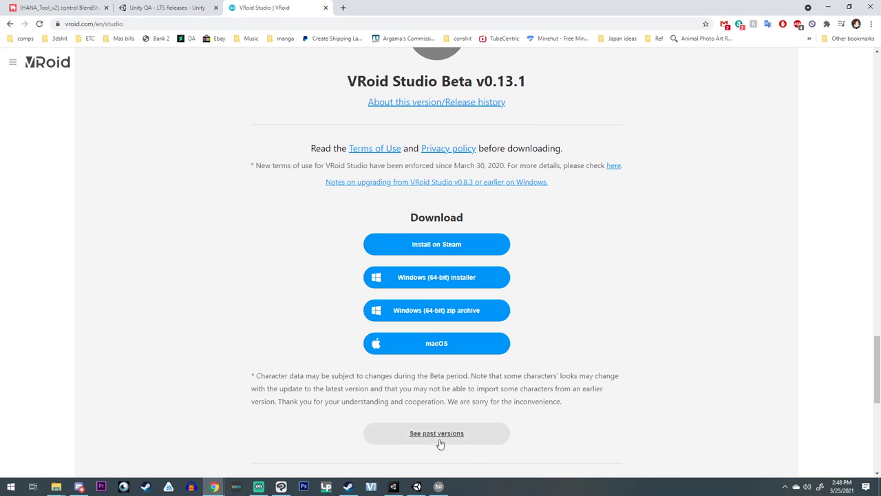
scroll(445, 393, "down", 1)
left_click(433, 389)
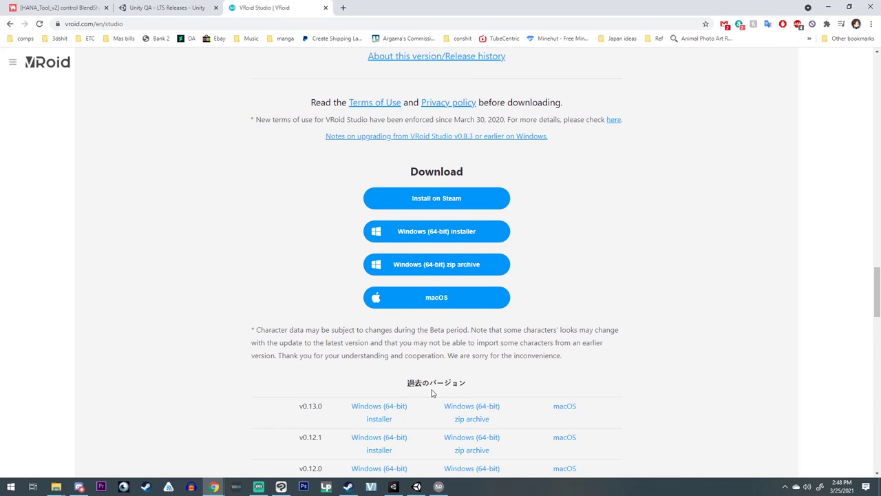
scroll(433, 389, "down", 5)
scroll(433, 388, "up", 1)
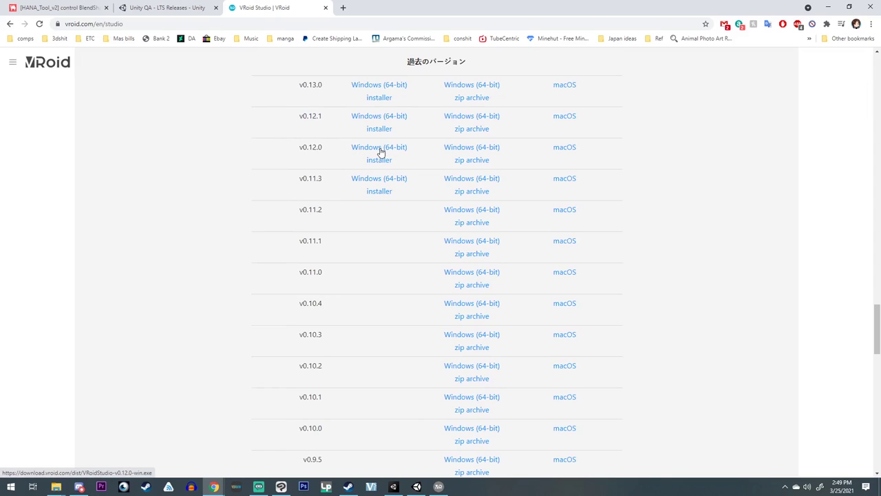
Switch back to VRoid Studio, open the argamatron avatar and bring up its export settings
left_click(439, 487)
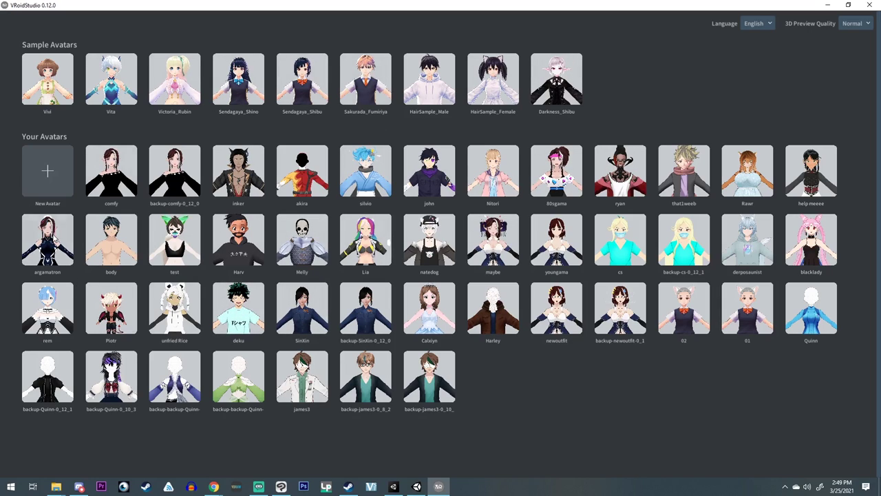
left_click(53, 235)
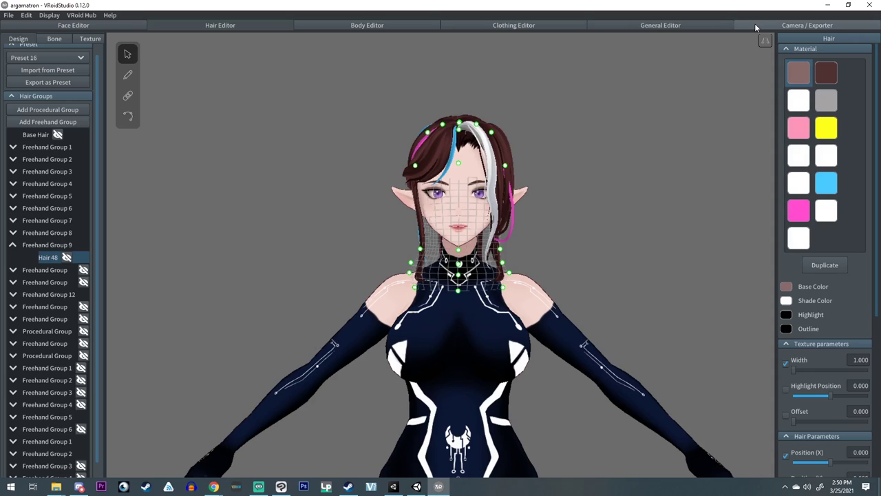
left_click(756, 24)
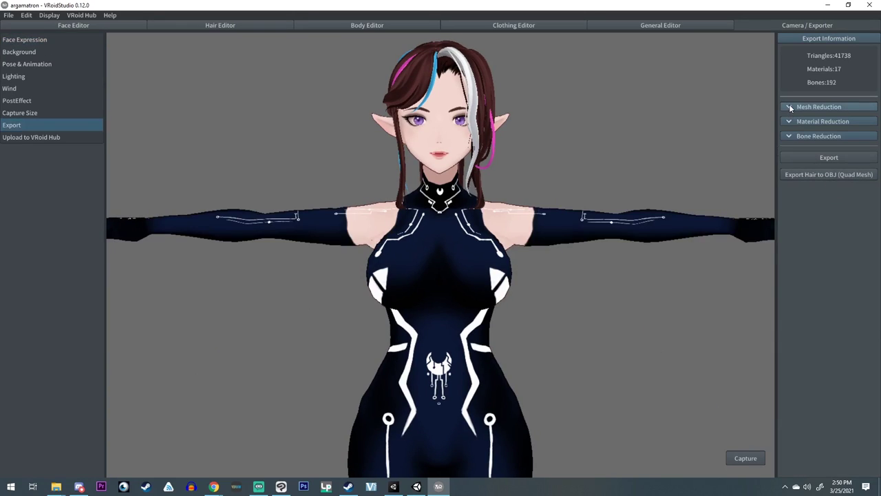
Expand the mesh, material and bone reduction settings and look over the Enable Hair Combination option
left_click(790, 107)
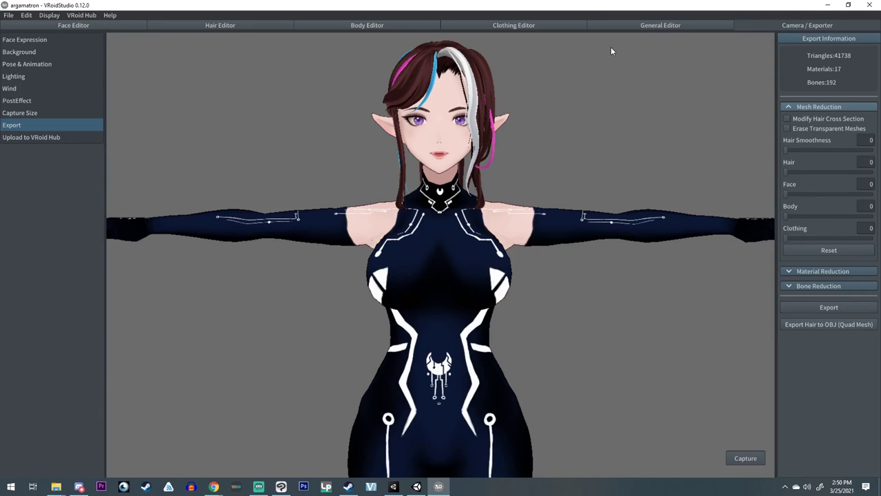
left_click(788, 287)
left_click(792, 272)
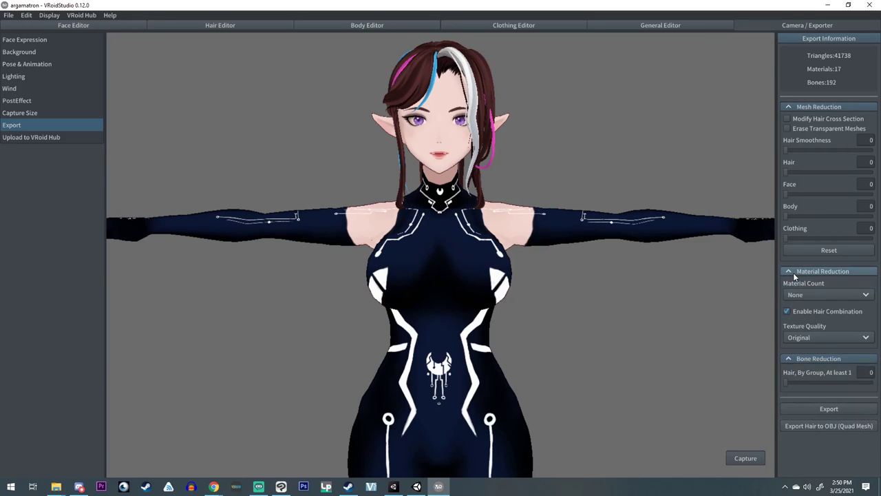
left_click(787, 312)
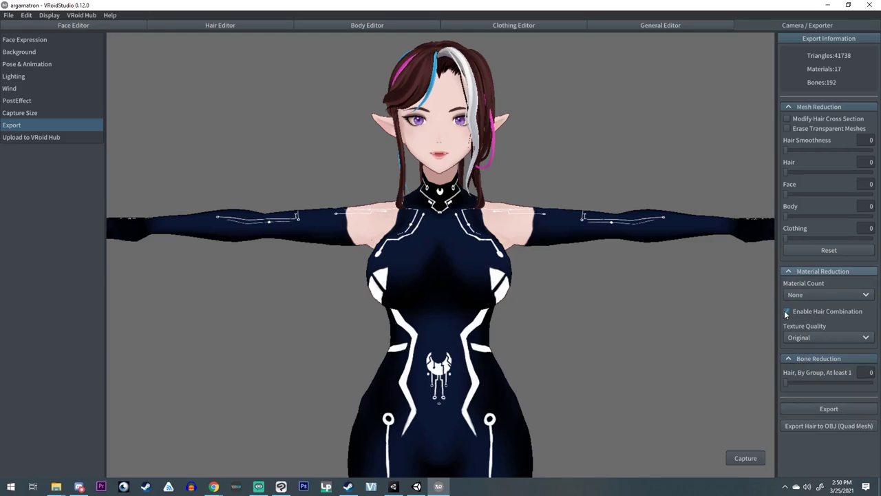
Export the avatar with the filled-in VRM information, saving it as argamatronV2.vrm in the argama folder
left_click(838, 409)
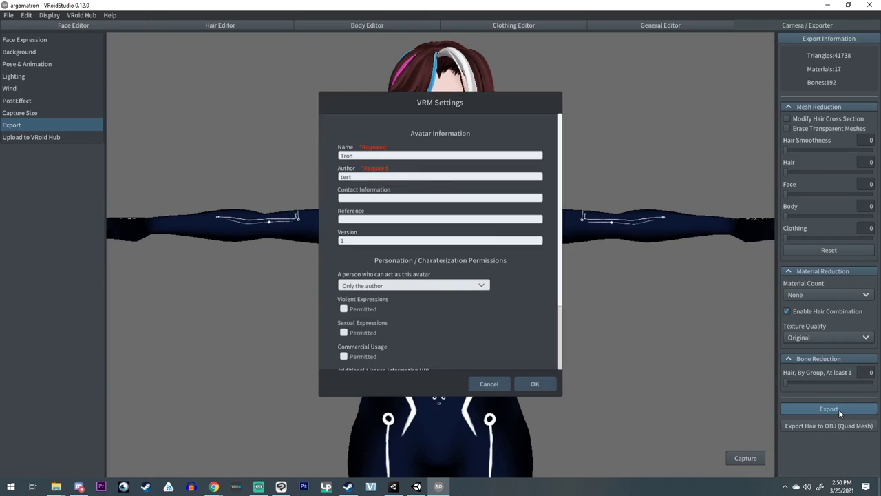
left_click(536, 387)
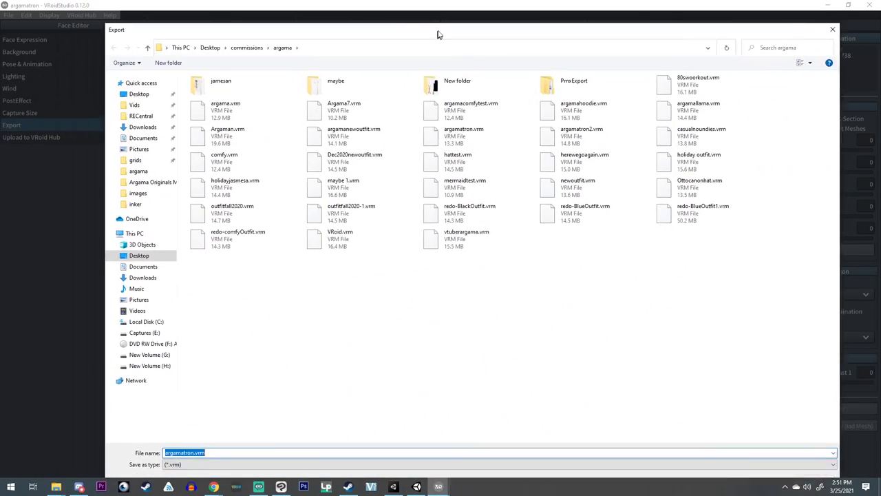
left_click(183, 431)
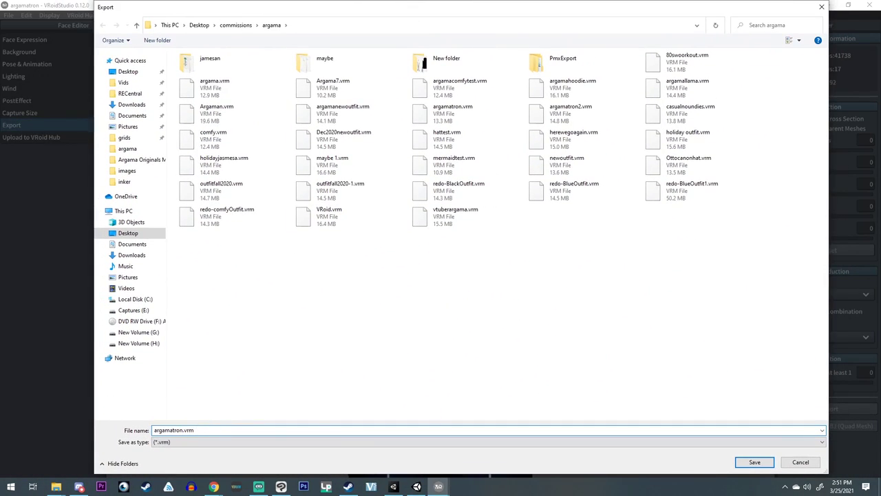
type("v2")
left_click(756, 465)
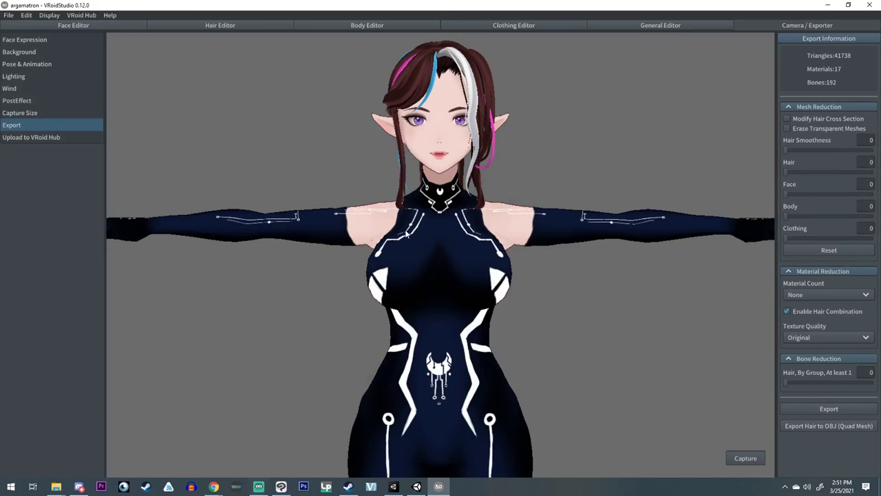
Switch to the Unity LTS releases page in Chrome and filter the releases to version 2019.4
left_click(827, 6)
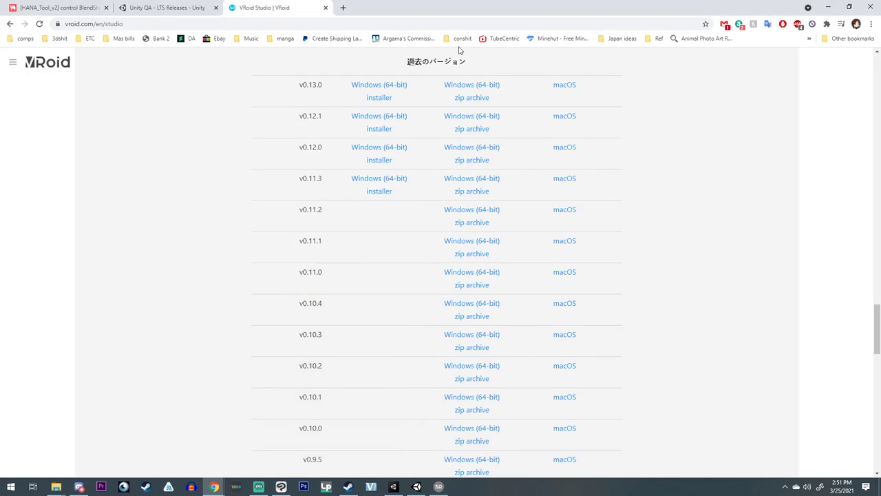
left_click(152, 8)
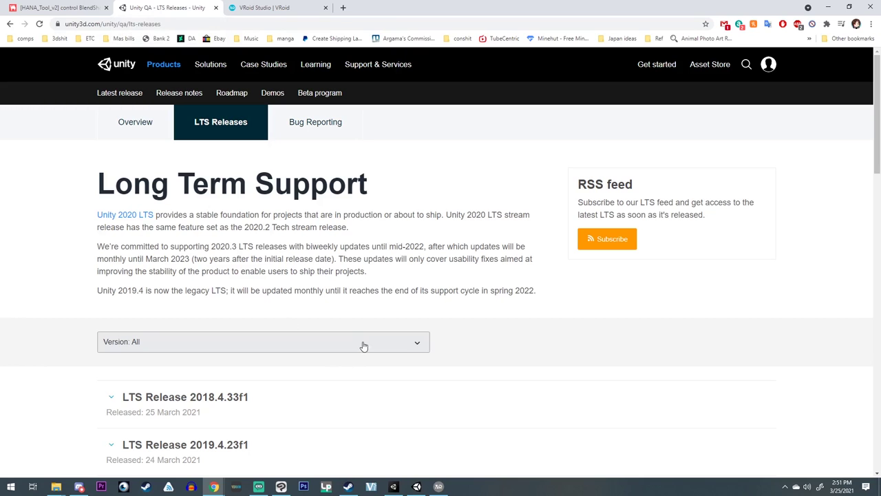
key("alt+Tab")
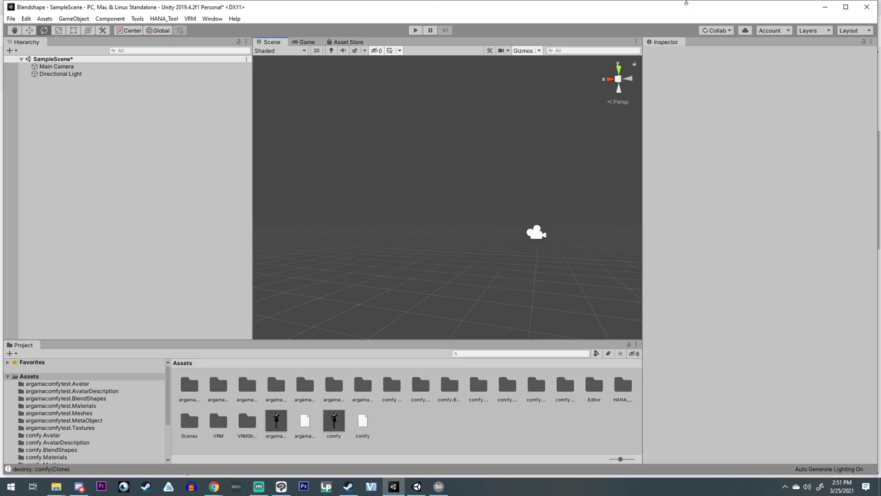
left_click(825, 7)
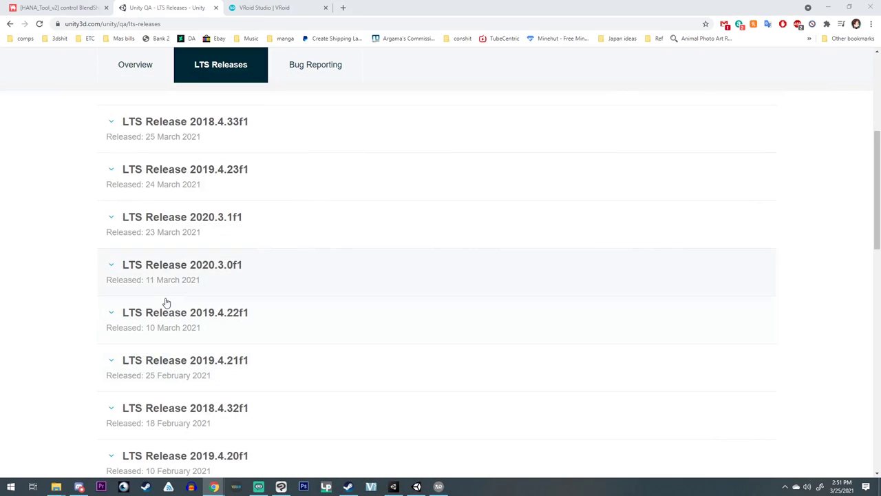
scroll(177, 354, "up", 3)
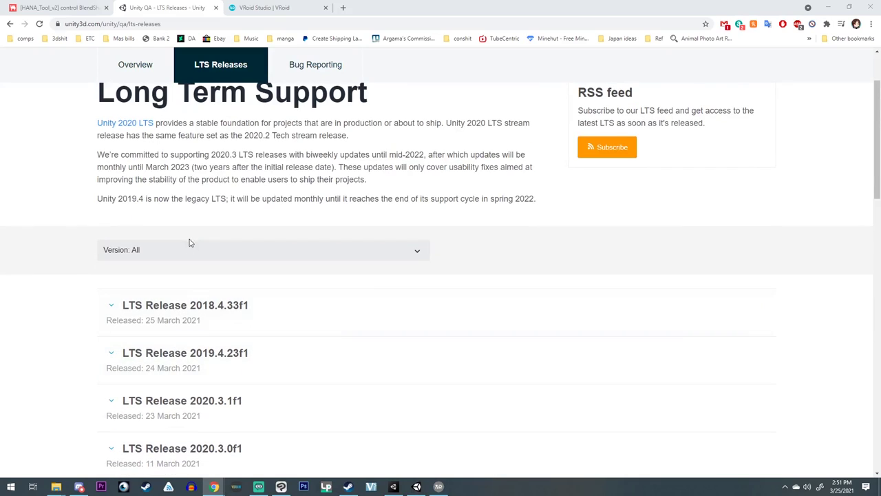
left_click(184, 254)
left_click(135, 336)
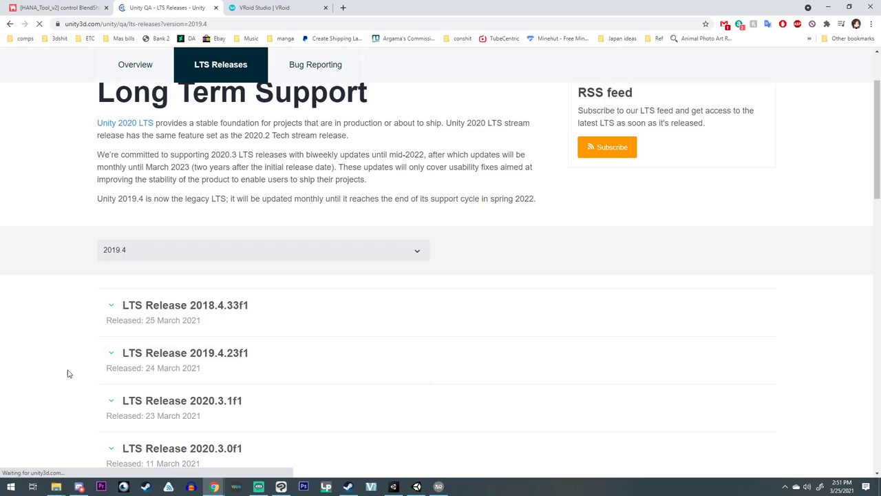
Look through the Unity 2019.4 releases and open the second page of the list
scroll(236, 373, "down", 3)
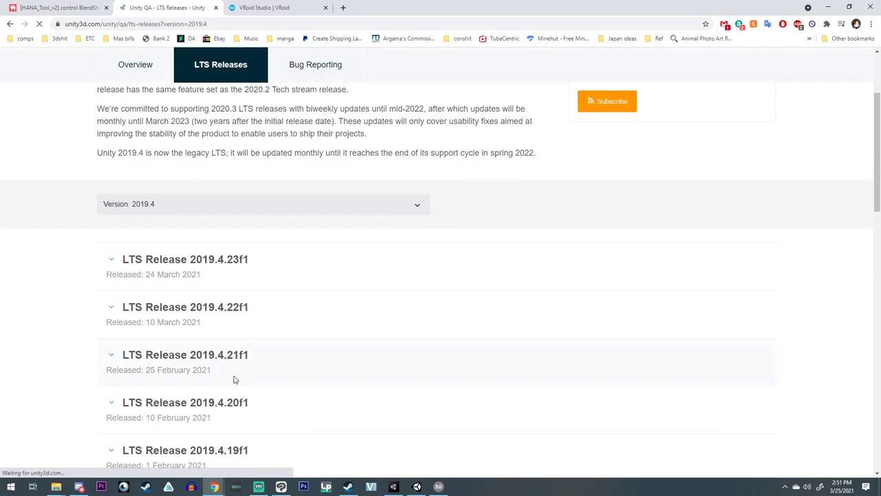
scroll(173, 422, "down", 4)
scroll(171, 420, "up", 5)
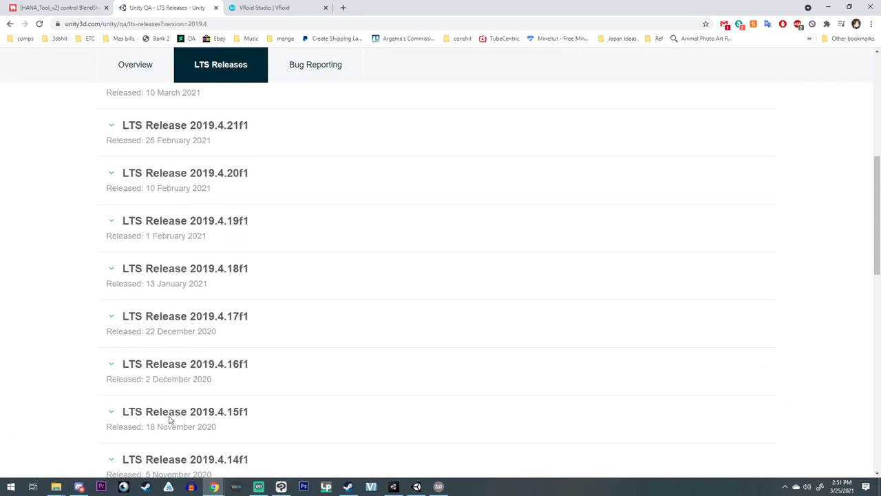
scroll(240, 392, "down", 5)
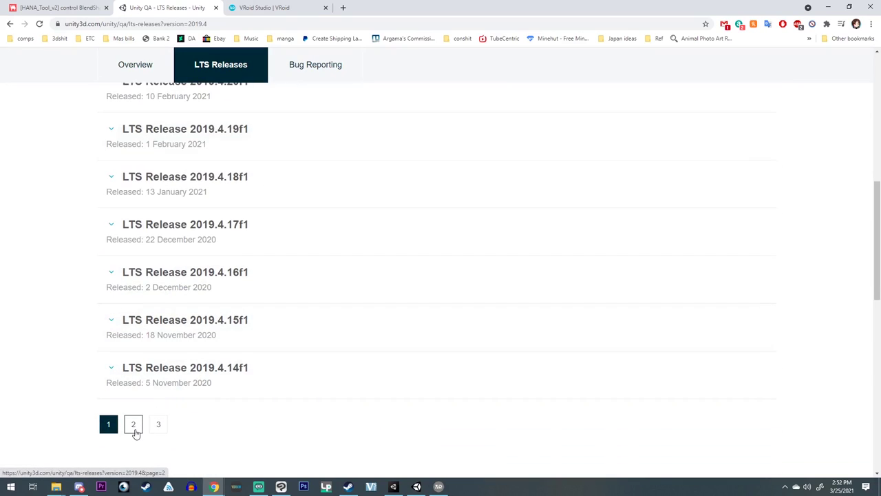
left_click(134, 427)
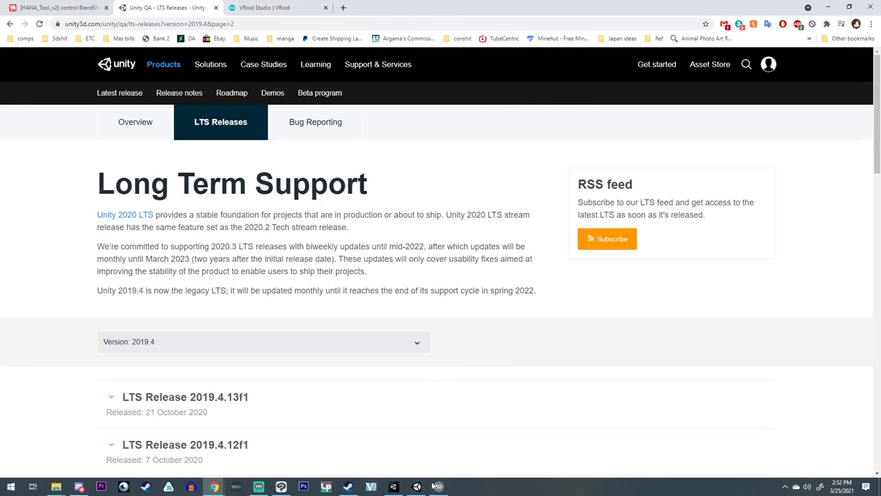
Switch to the Blendshape project in Unity, close Unity Hub and maximize the editor window
left_click(393, 487)
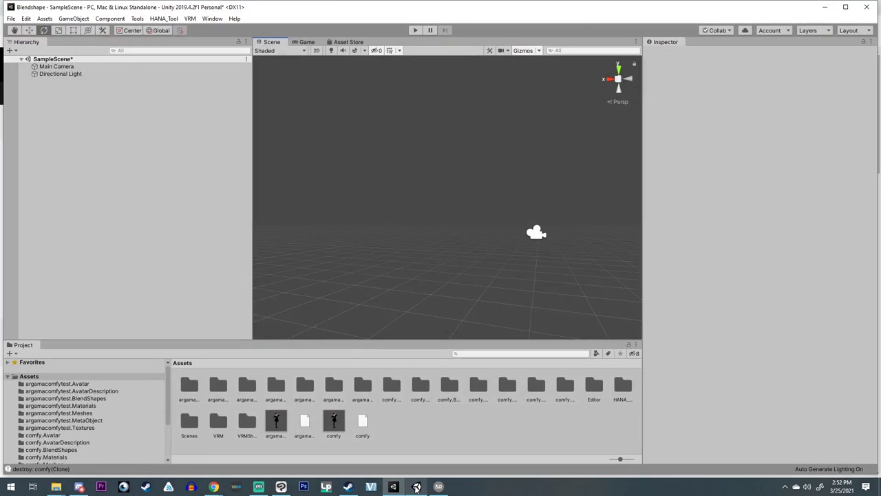
mouse_move(393, 486)
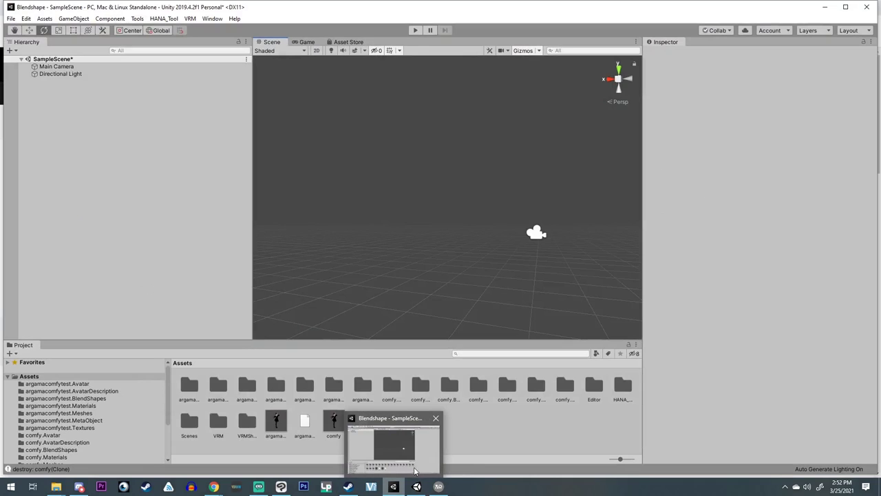
left_click(452, 419)
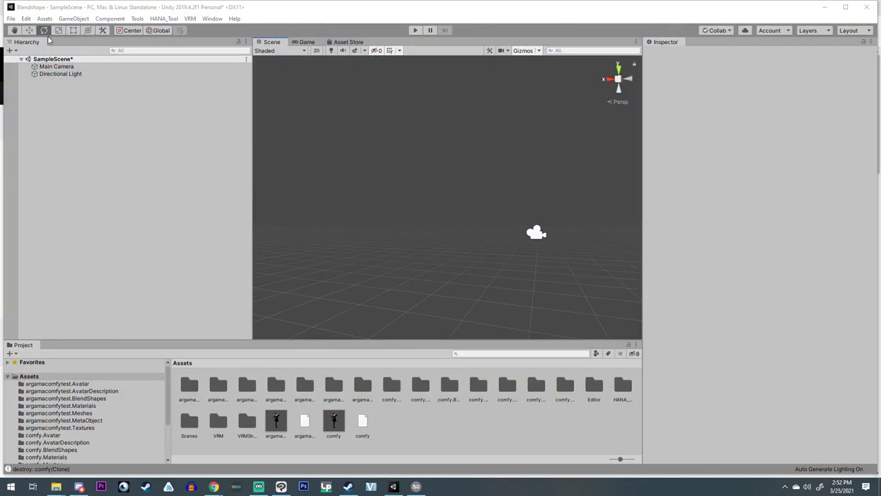
double_click(491, 12)
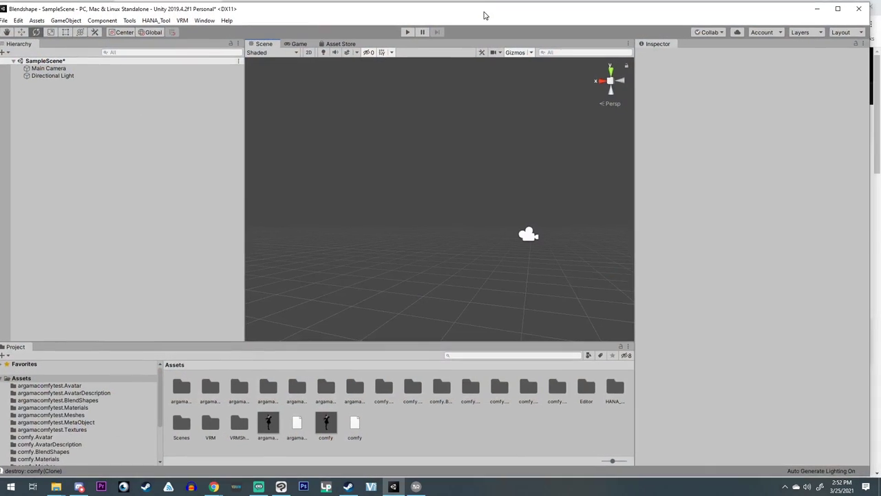
Check the installed UniVRM version and import argamatronV2.vrm into the project's Assets folder
left_click(186, 15)
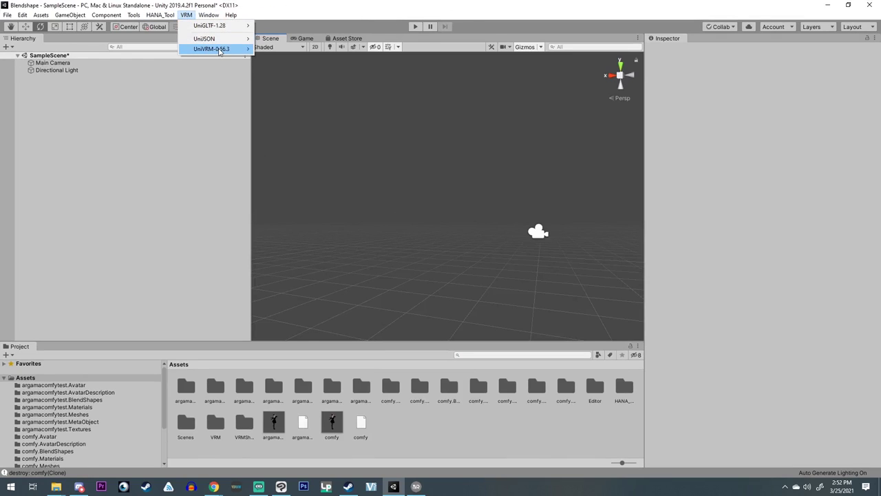
mouse_move(215, 50)
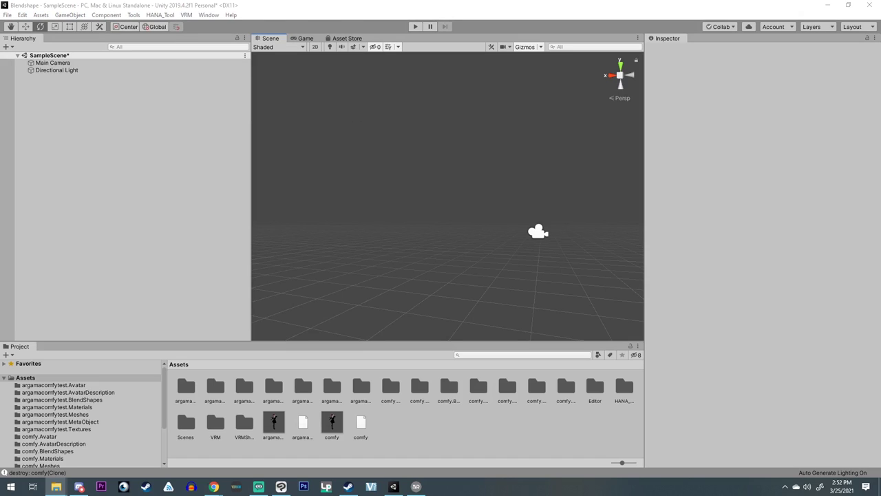
left_click_drag(313, 478, 444, 433)
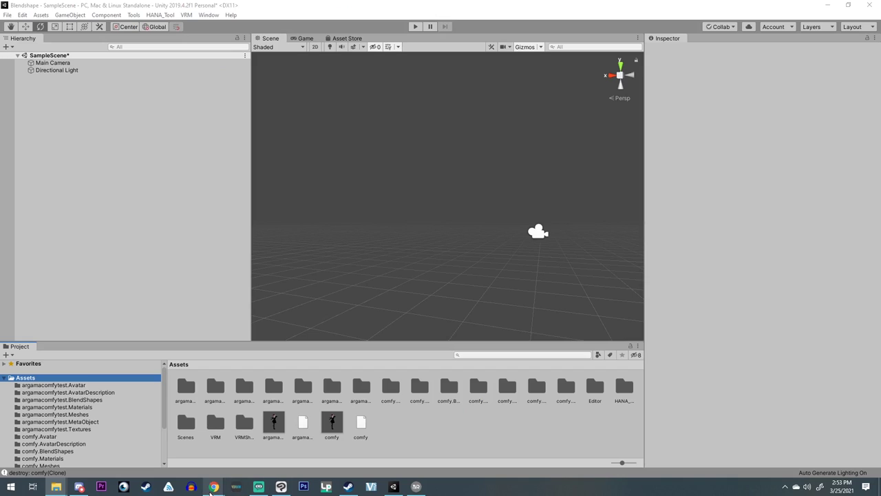
Review the HANA_Tool_v2 product page and its English version's price on BOOTH in Chrome, and return to Unity
mouse_move(212, 488)
left_click(265, 447)
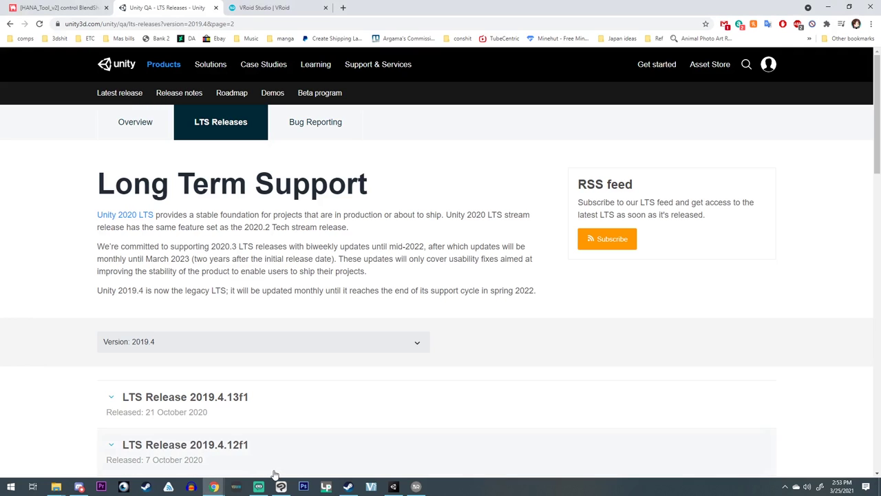
left_click(81, 5)
scroll(287, 293, "up", 10)
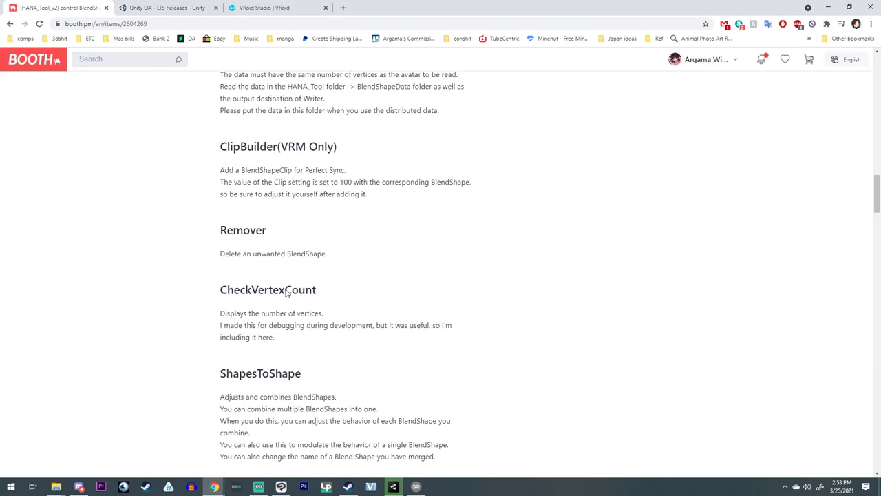
scroll(287, 292, "up", 15)
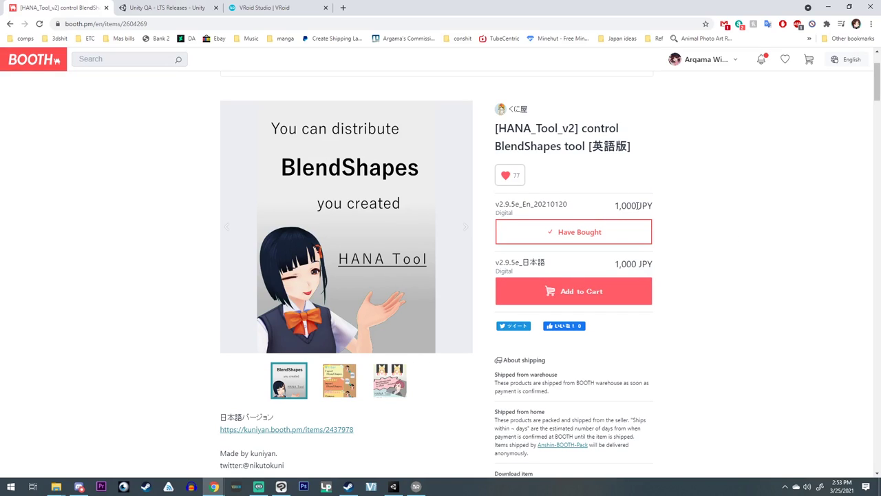
left_click_drag(616, 206, 640, 205)
left_click(622, 206)
key("alt+Tab")
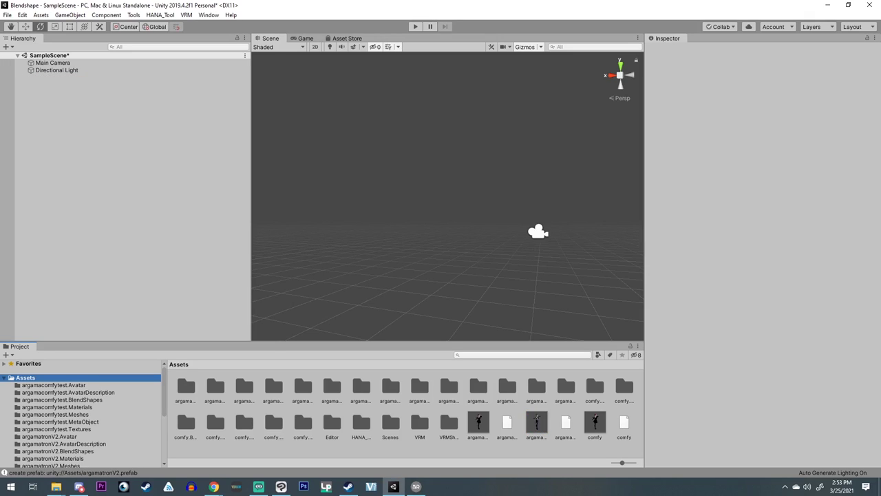
Import the HANA_Tool_v2_9_5e_VRM_En package from its folder in File Explorer into the Unity project
key("super+e")
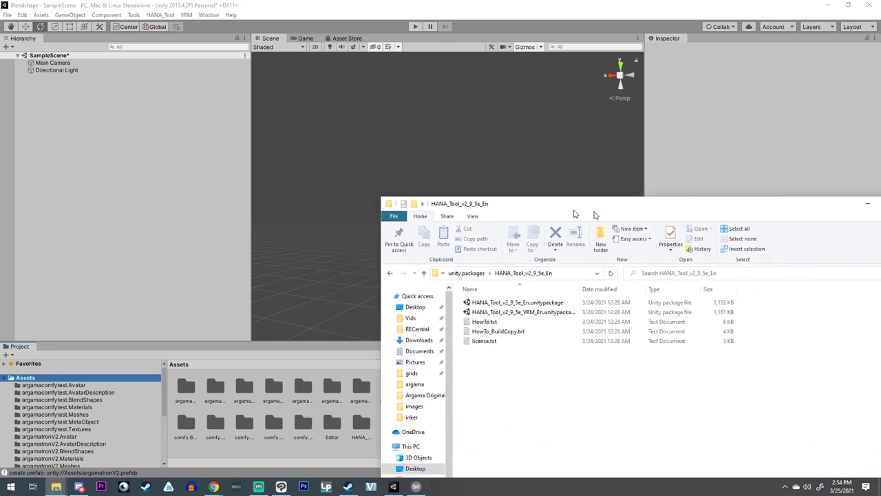
left_click_drag(572, 207, 441, 1)
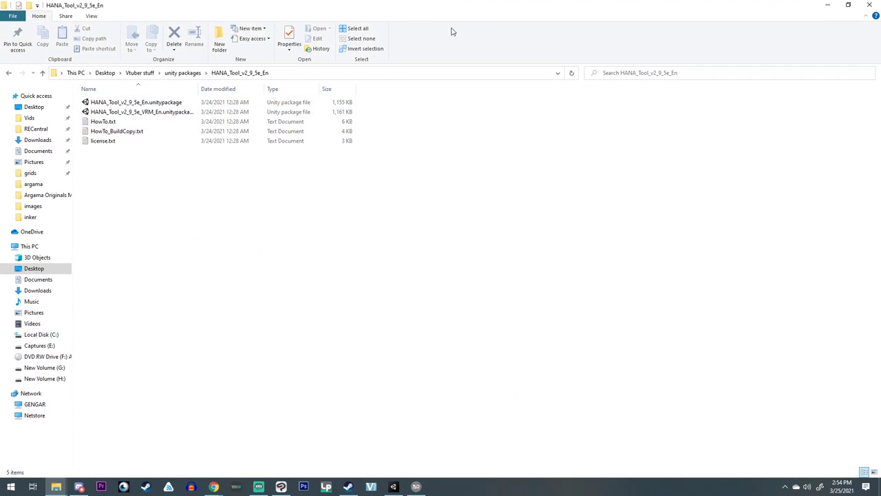
left_click_drag(456, 12, 593, 42)
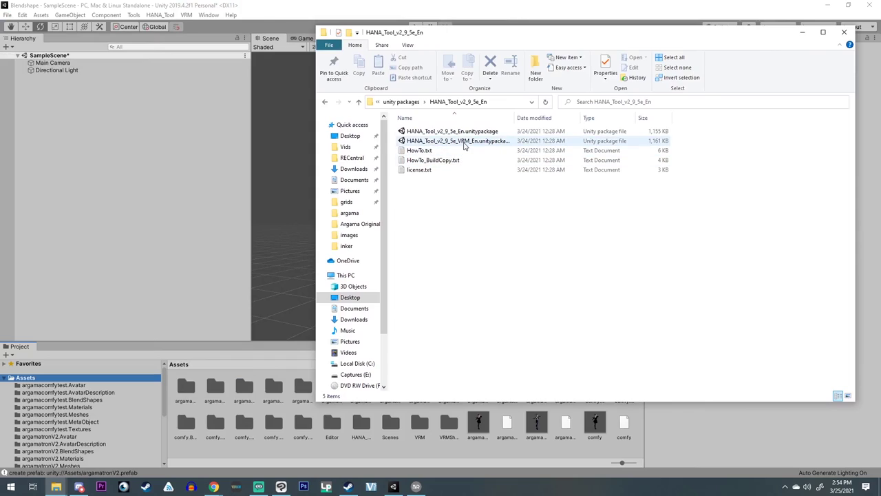
left_click_drag(464, 145, 205, 451)
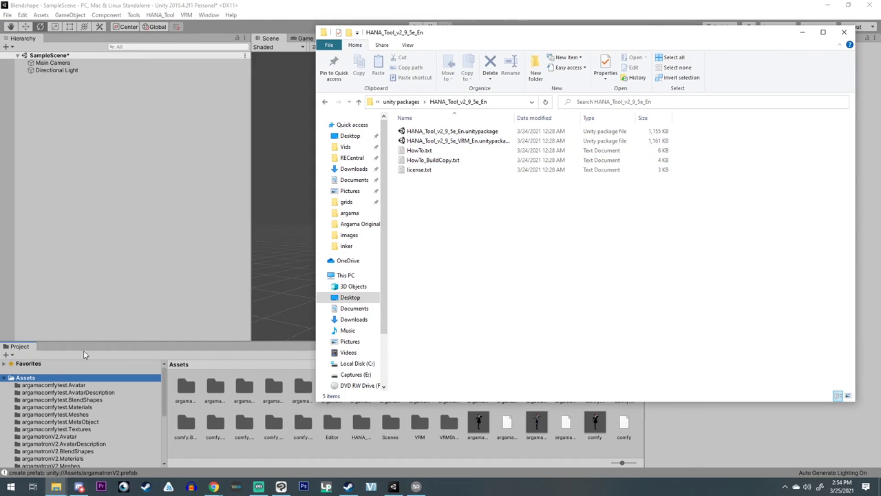
left_click(454, 140)
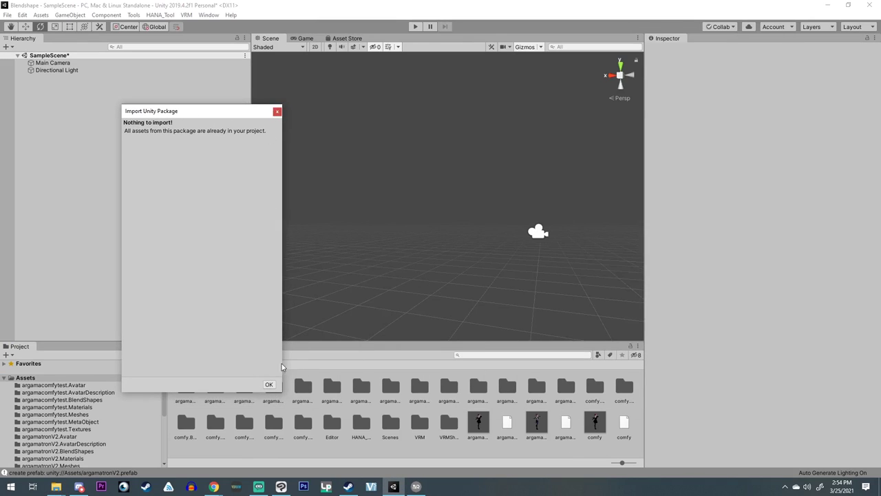
left_click(270, 384)
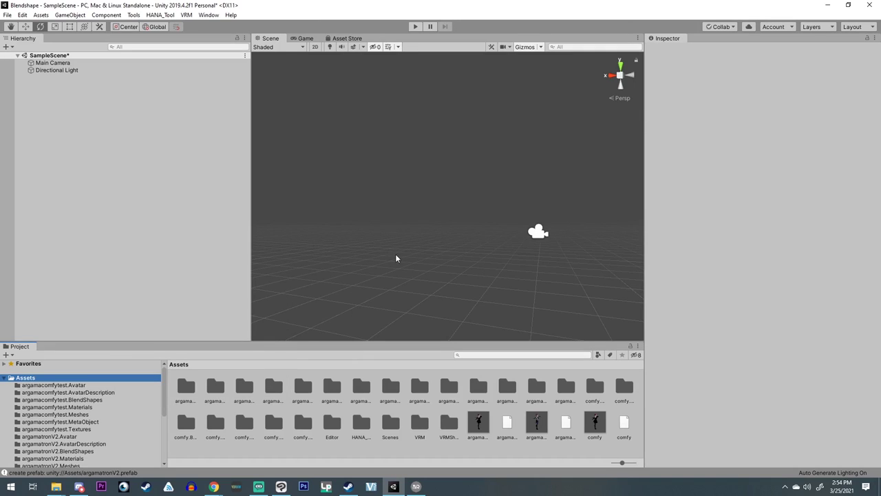
Place the argamatronV2 prefab from Assets into SampleScene and frame the avatar's upper body from the front
left_click(537, 423)
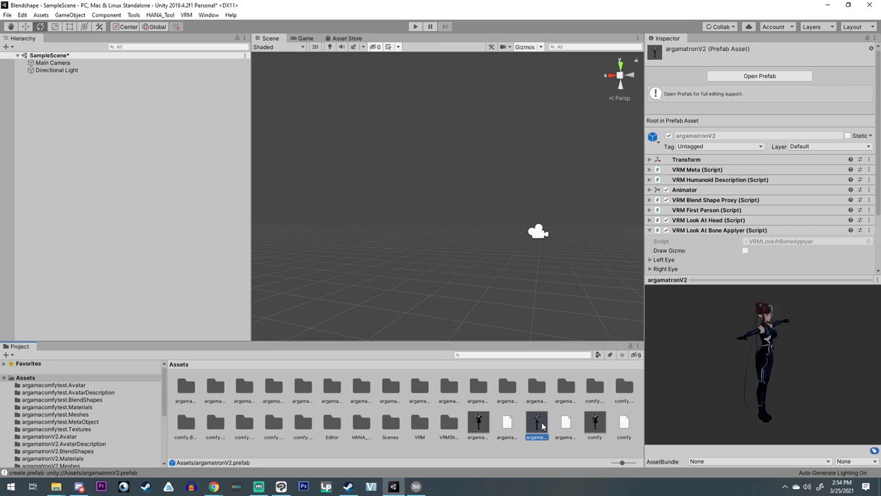
left_click_drag(542, 426, 295, 264)
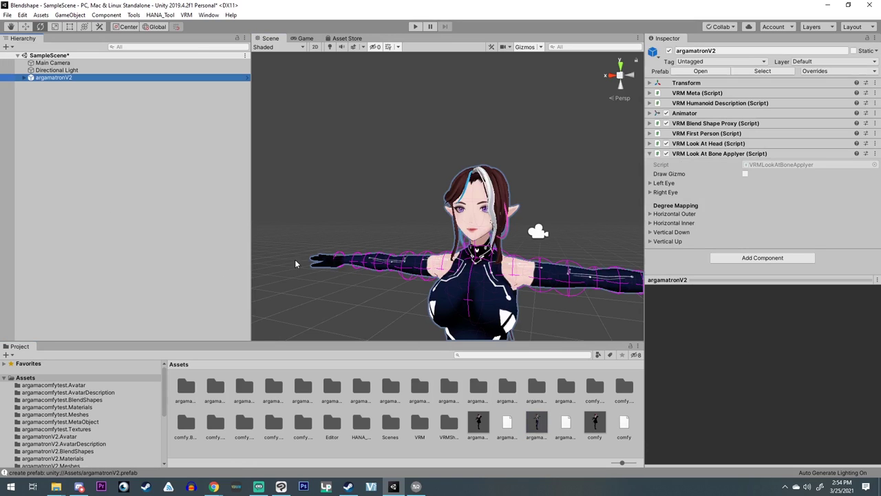
scroll(295, 264, "up", 5)
middle_click_drag(482, 323, 640, 354)
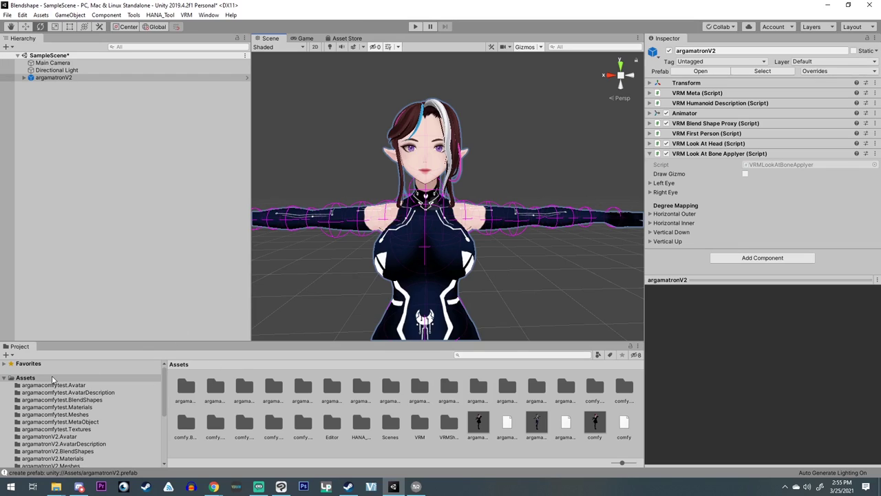
Look through argamatronV2's BlendShapes, Meshes and MetaObject folders, and examine the avatar's materials in its Materials folder
scroll(74, 398, "down", 5)
scroll(72, 398, "up", 4)
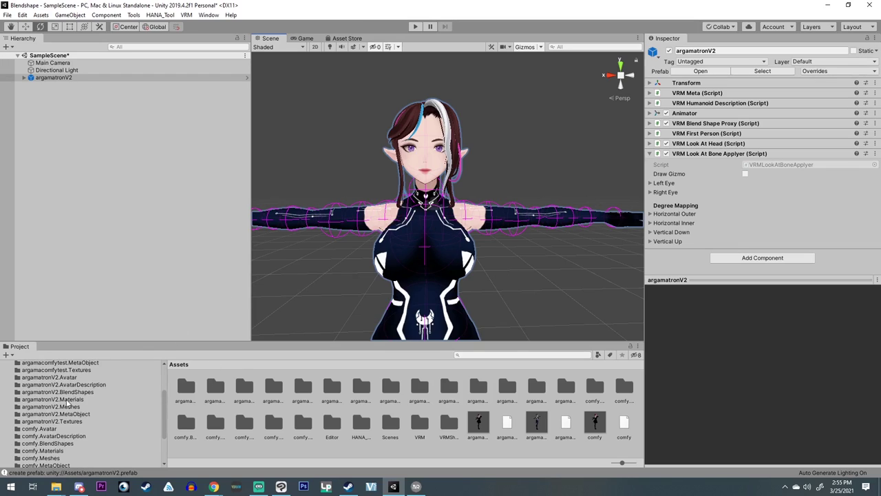
left_click(77, 399)
key("Up")
key("Up")
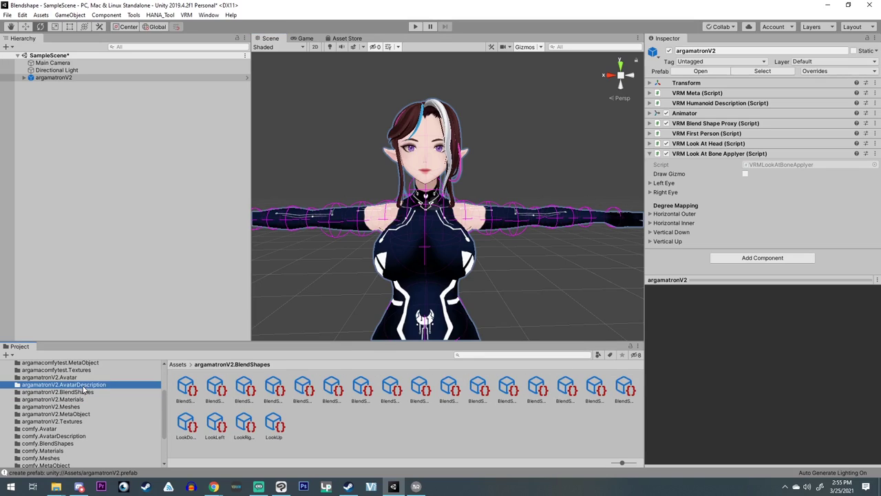
left_click(76, 406)
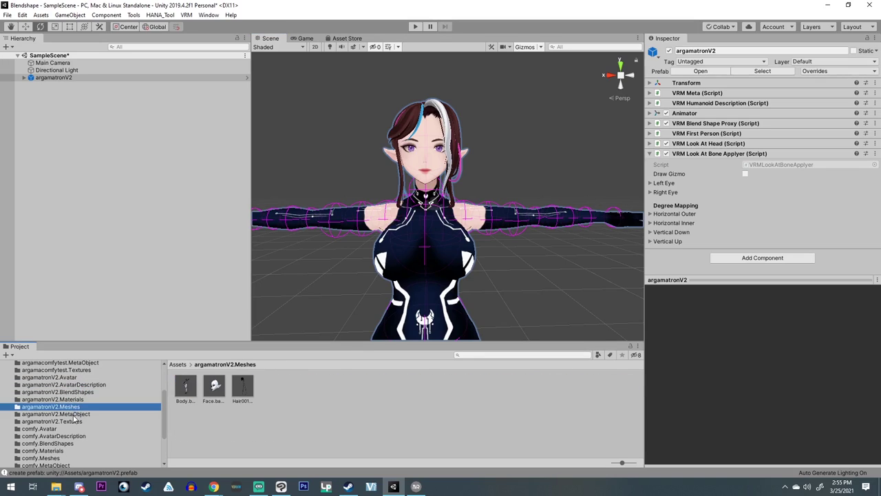
left_click(74, 414)
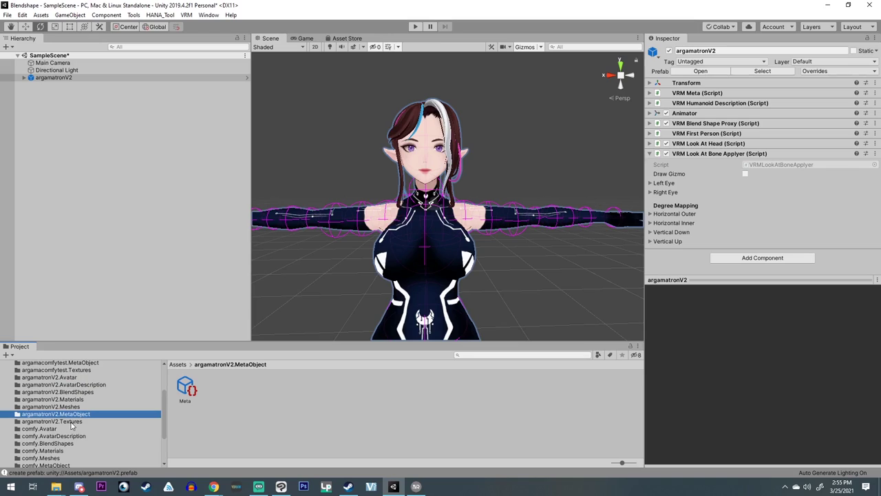
left_click(78, 399)
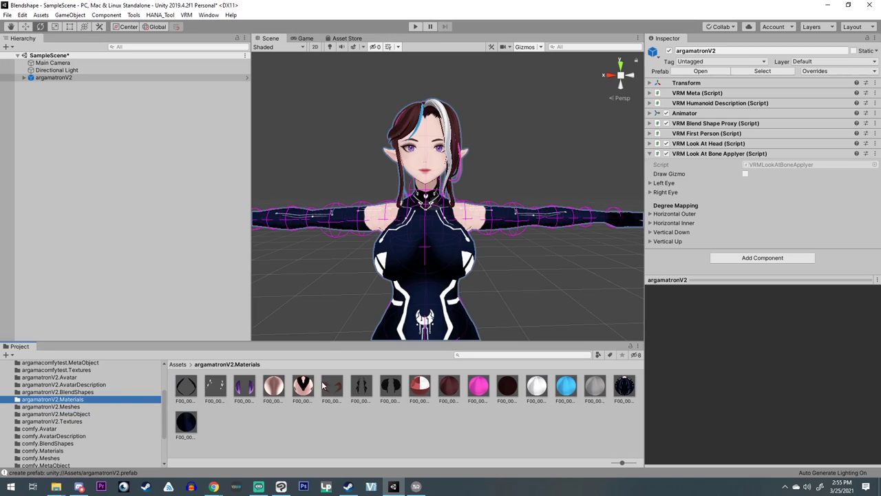
left_click(300, 390)
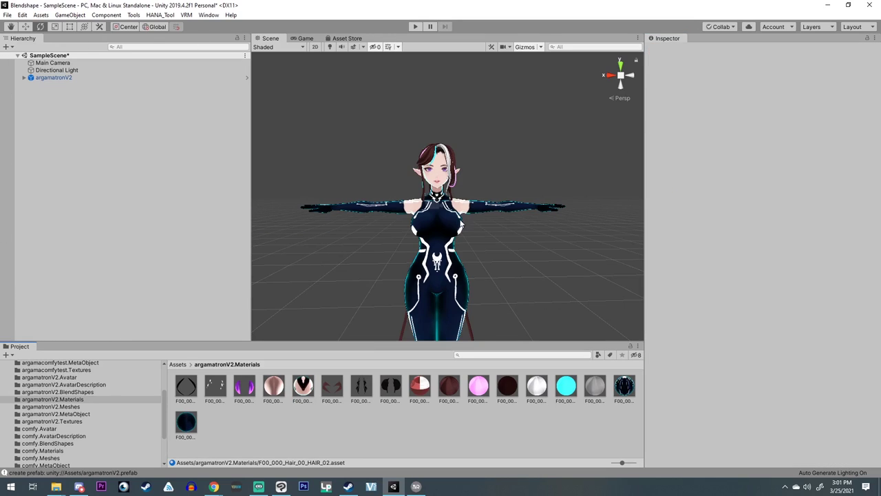
scroll(443, 232, "up", 3)
middle_click_drag(402, 224, 413, 239)
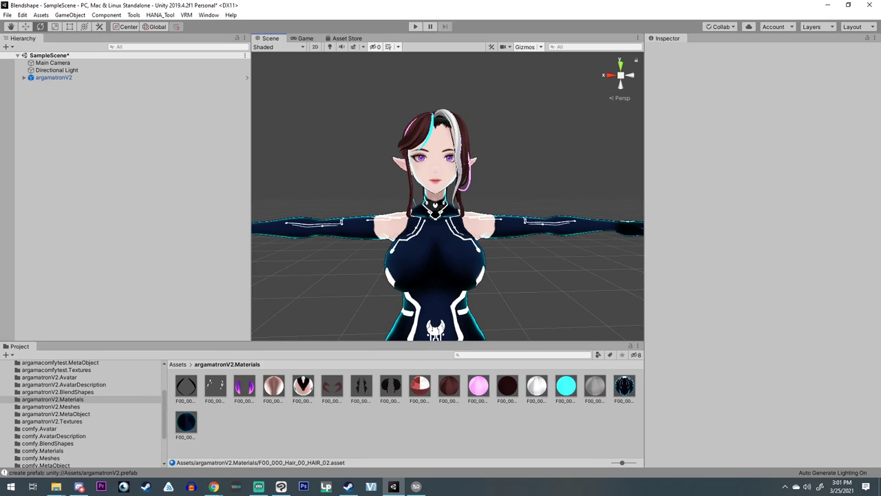
left_click(79, 487)
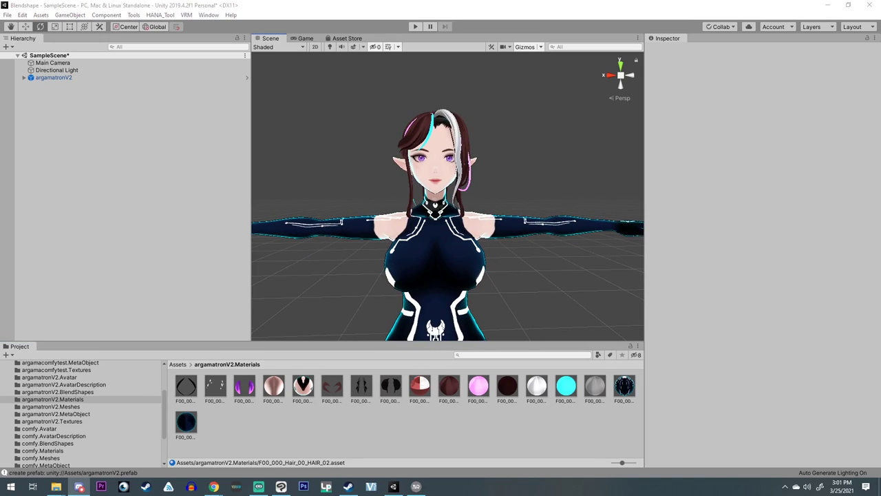
key("alt+Tab")
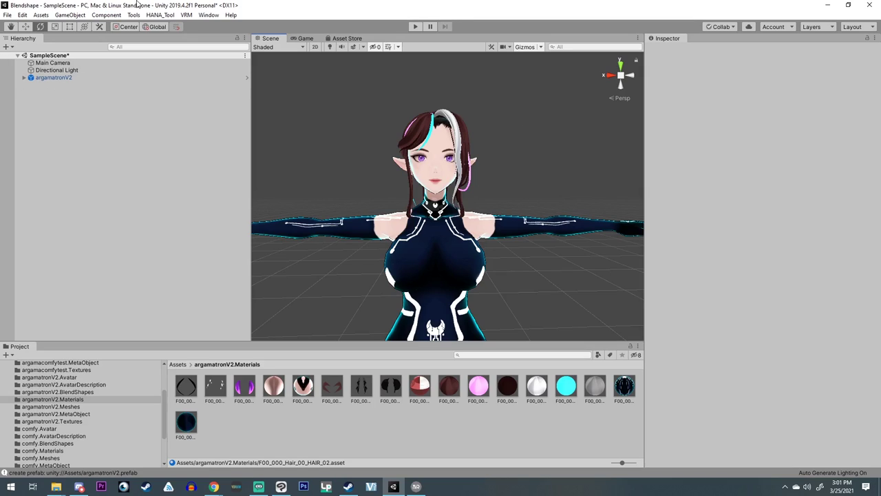
Add the VRoid_v12_Female_Add.txt blendshapes to argamatronV2's Face mesh with the HANA_Tool Reader, and close the Reader
left_click(158, 16)
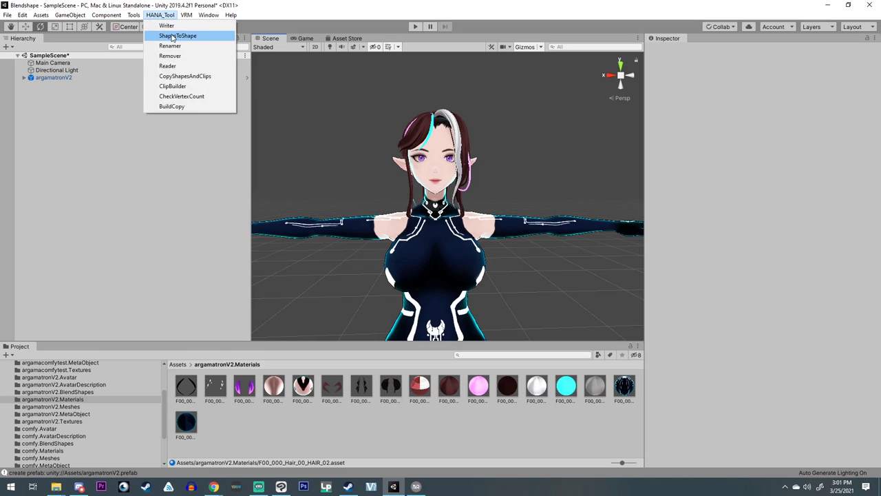
left_click(169, 66)
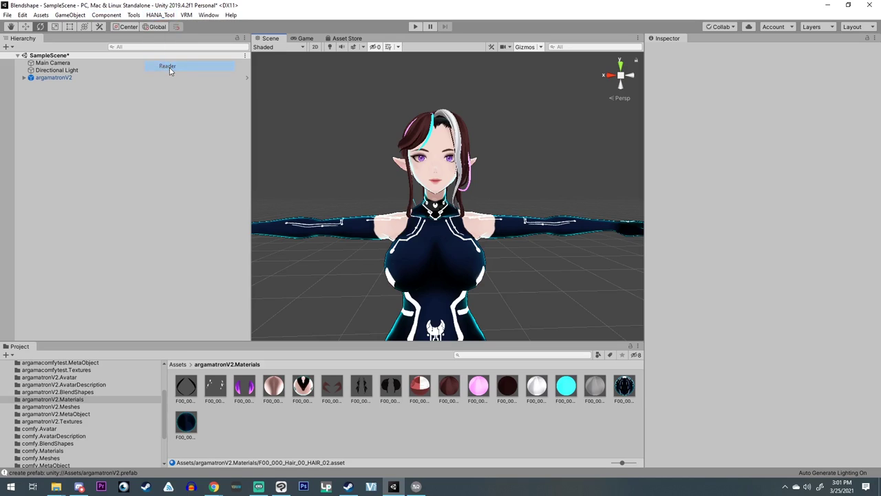
left_click_drag(656, 129, 728, 91)
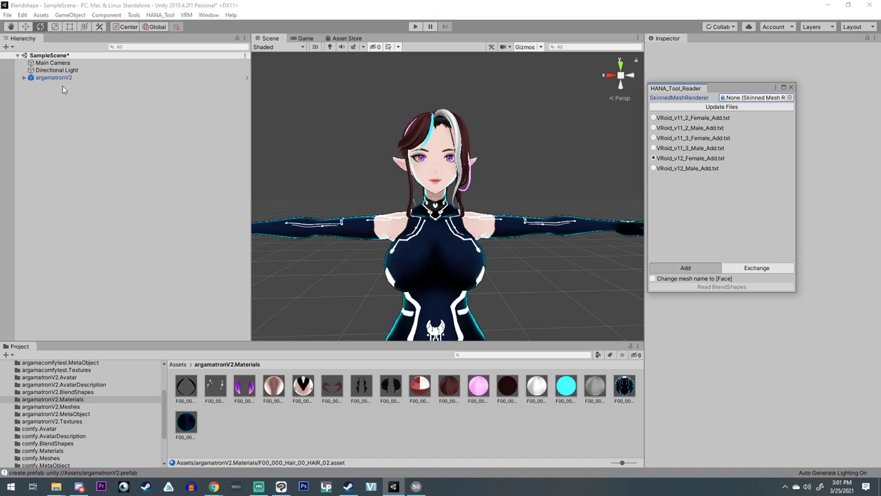
left_click(25, 77)
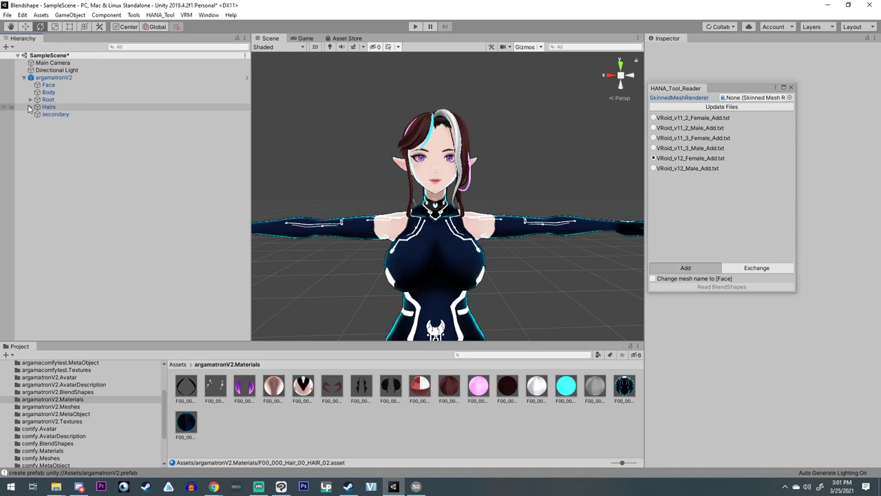
left_click(45, 86)
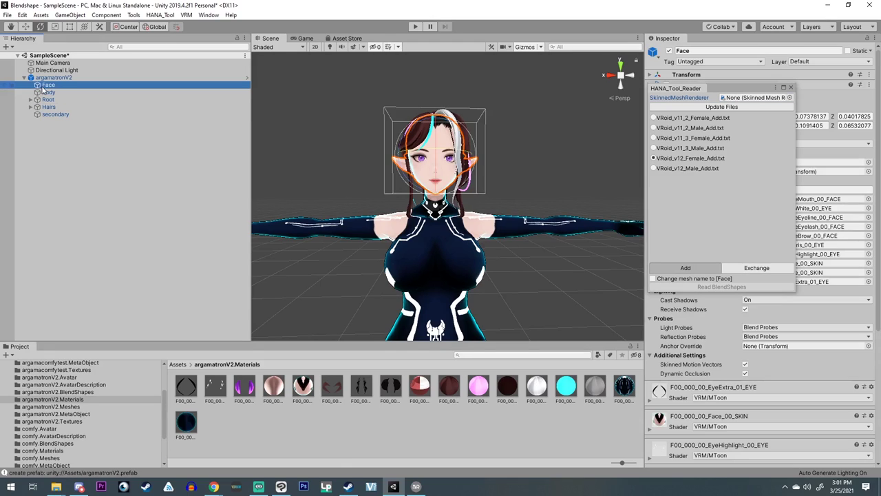
left_click_drag(44, 86, 747, 100)
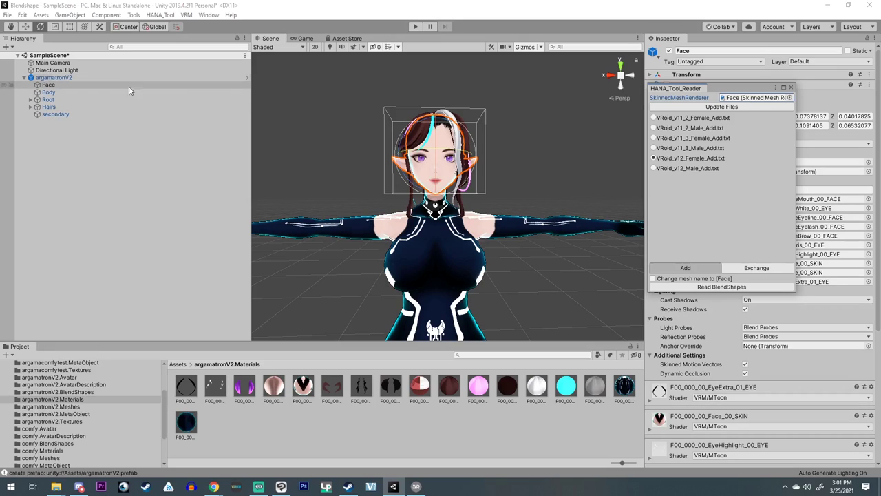
left_click(709, 287)
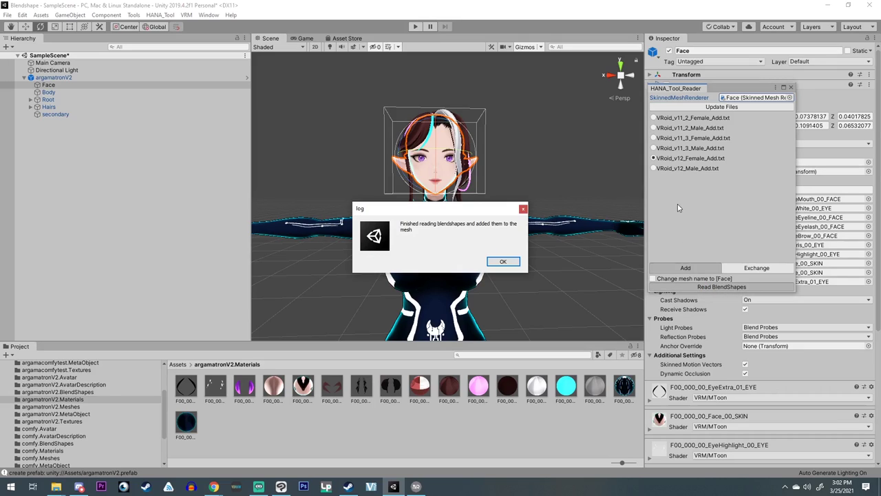
left_click(503, 263)
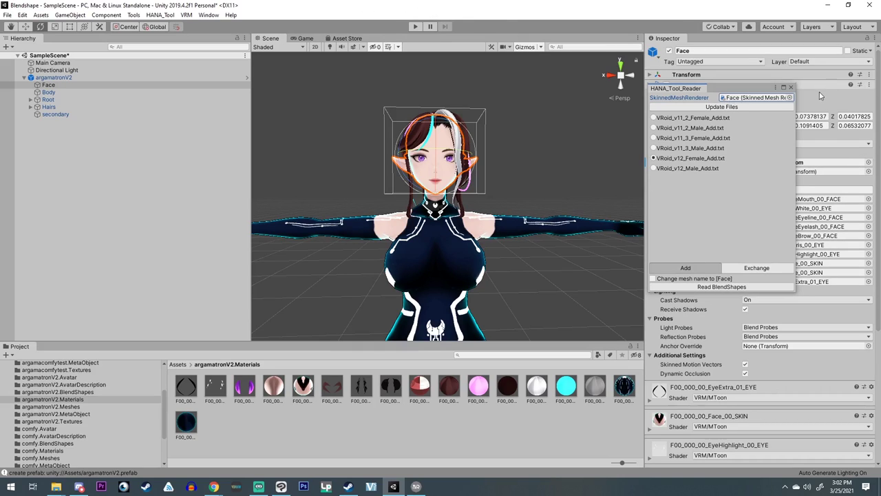
left_click(790, 88)
Build the VRoid blendshape clips for the argamatronV2 avatar with HANA_Tool's ClipBuilder, and close it
left_click(159, 16)
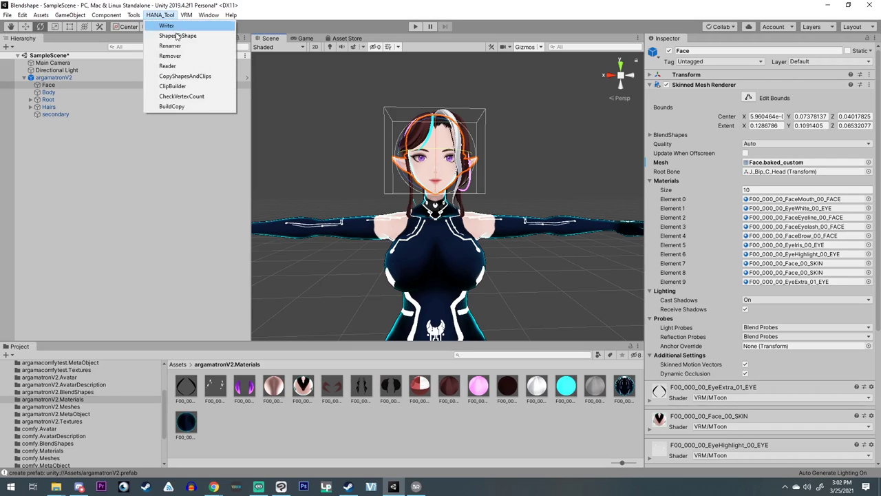
left_click(187, 86)
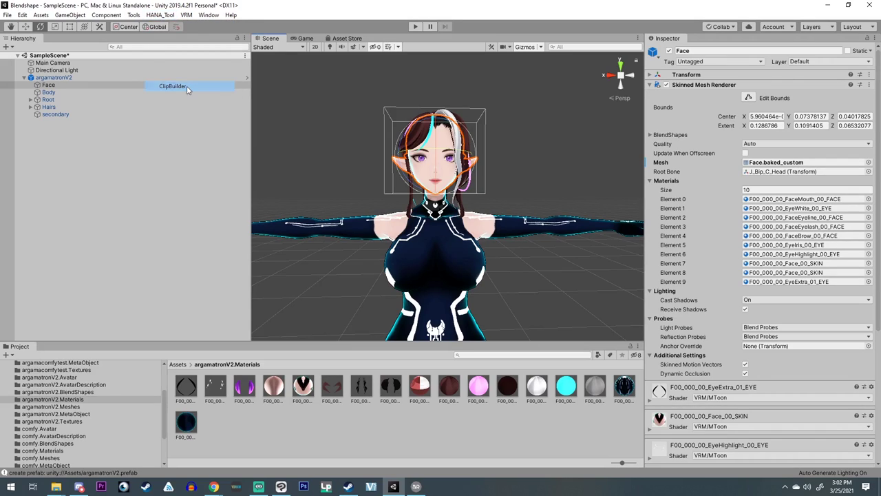
left_click_drag(645, 167, 721, 145)
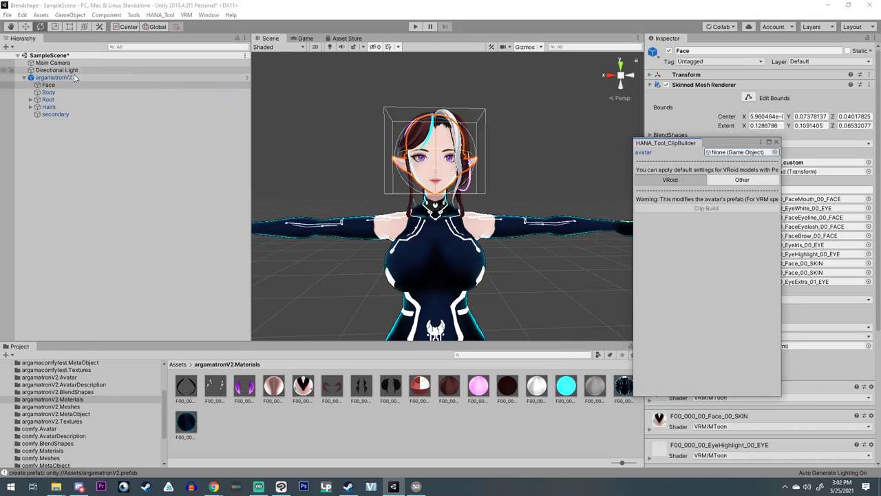
left_click_drag(54, 78, 743, 155)
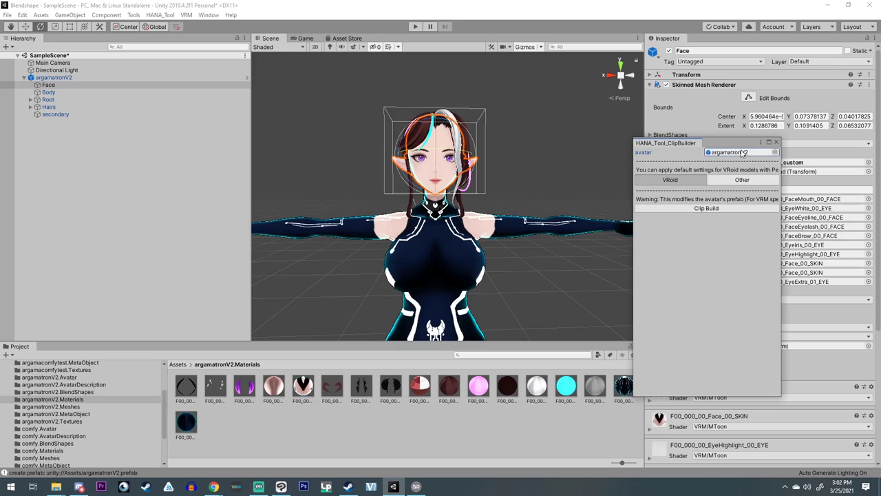
left_click(696, 210)
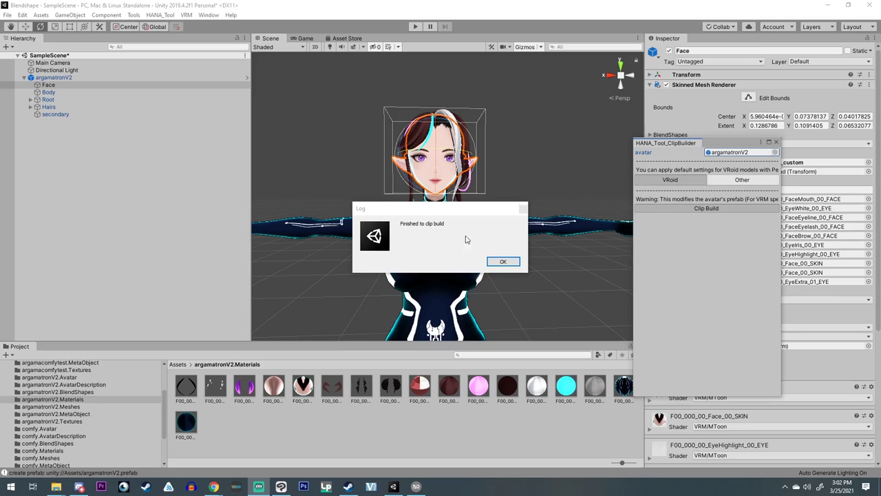
left_click(504, 261)
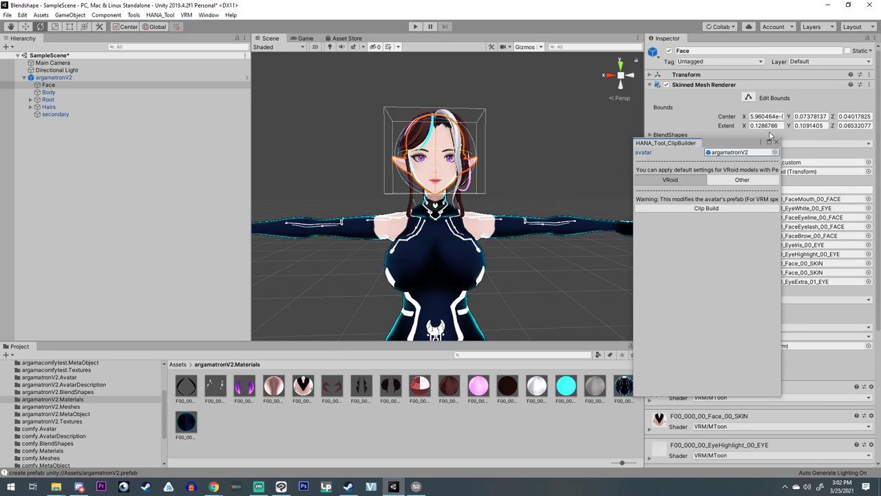
left_click(776, 143)
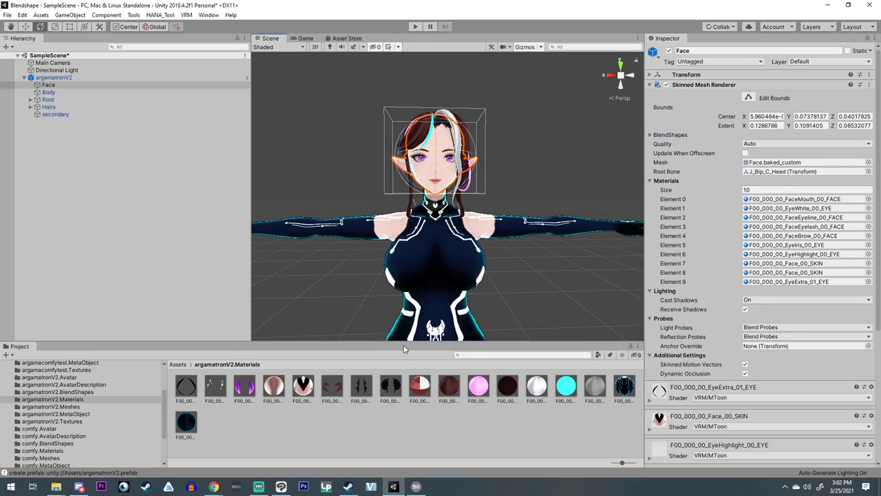
Open the argamatronV2.BlendShapes folder and inspect the clip list of its BlendShape asset
left_click(73, 393)
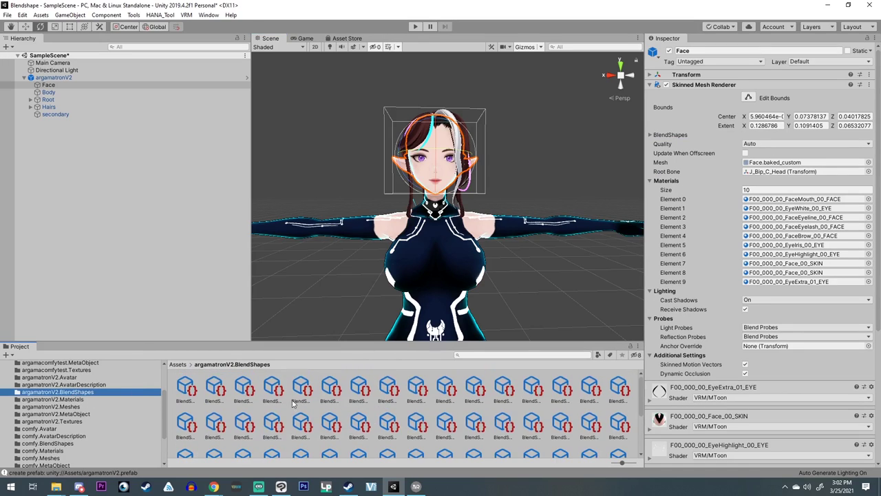
left_click(245, 387)
scroll(692, 351, "down", 5)
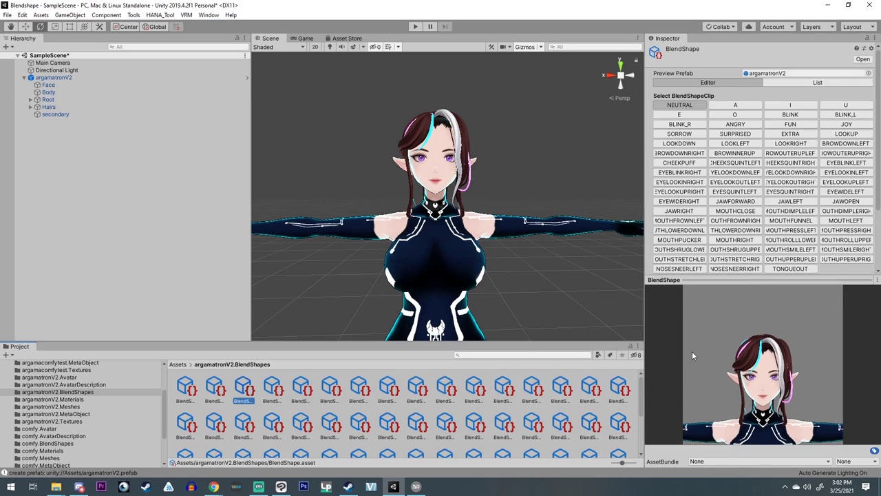
Widen the Inspector and frame the avatar's face closer in the BlendShape preview
left_click_drag(716, 378, 728, 363)
left_click_drag(646, 315, 590, 315)
left_click_drag(734, 282, 733, 291)
left_click_drag(732, 380, 726, 439)
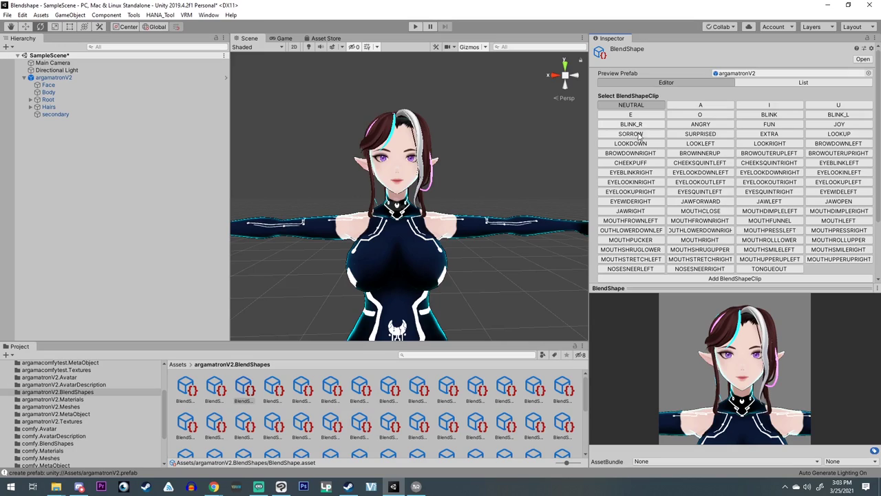
Preview the JAWRIGHT, MOUTHFROWNRIGHT and CHEEKPUFF clips, and look through the Face blendshape values of CHEEKPUFF
left_click(654, 212)
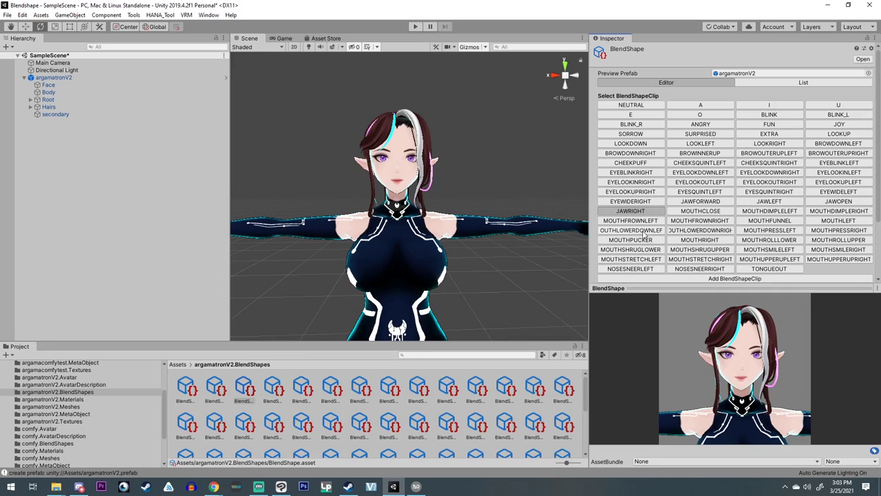
left_click(707, 221)
left_click(628, 163)
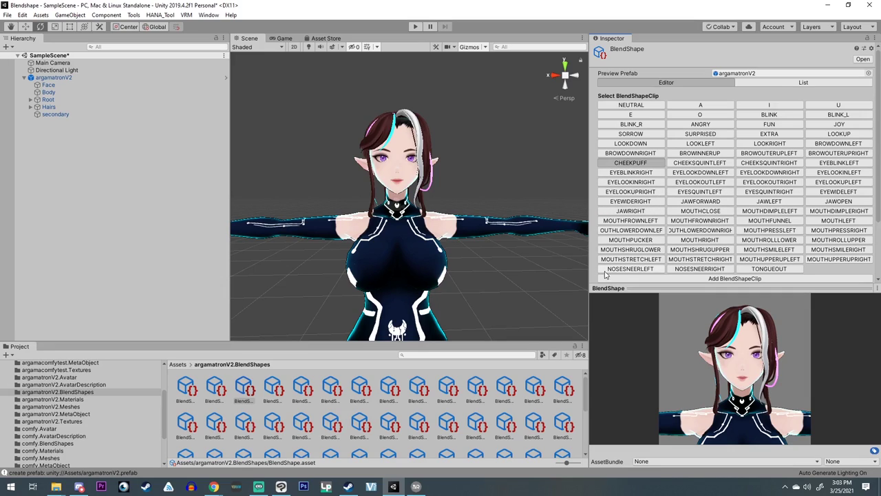
scroll(605, 265, "down", 3)
scroll(633, 269, "down", 15)
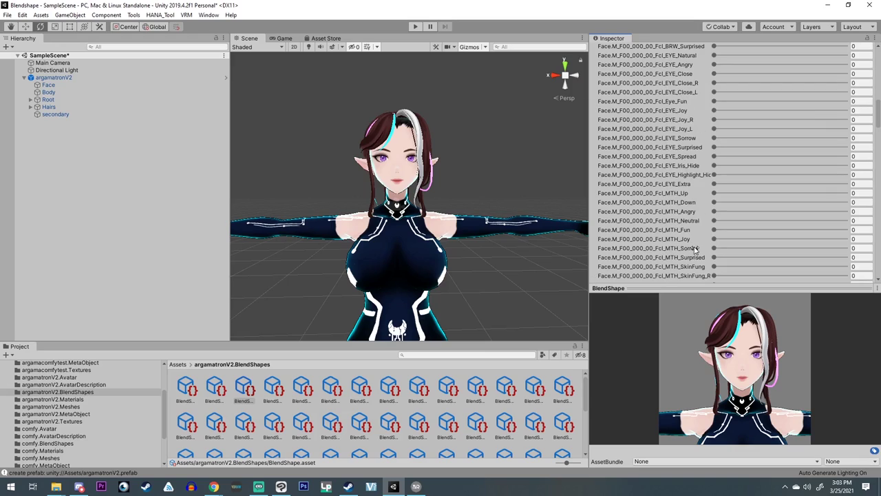
mouse_move(778, 150)
left_mouse_down()
mouse_move(873, 168)
mouse_move(836, 153)
mouse_move(863, 165)
mouse_move(725, 165)
mouse_move(782, 165)
left_mouse_up()
scroll(685, 134, "up", 10)
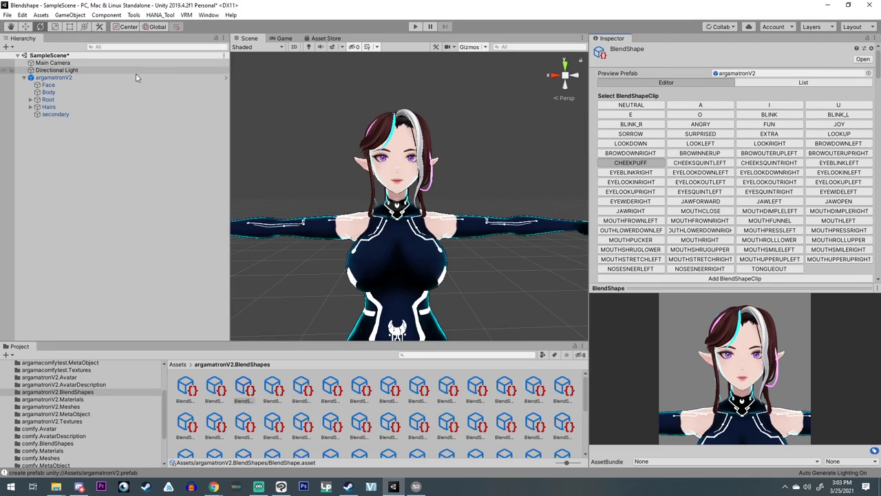
left_click(72, 78)
left_click(169, 15)
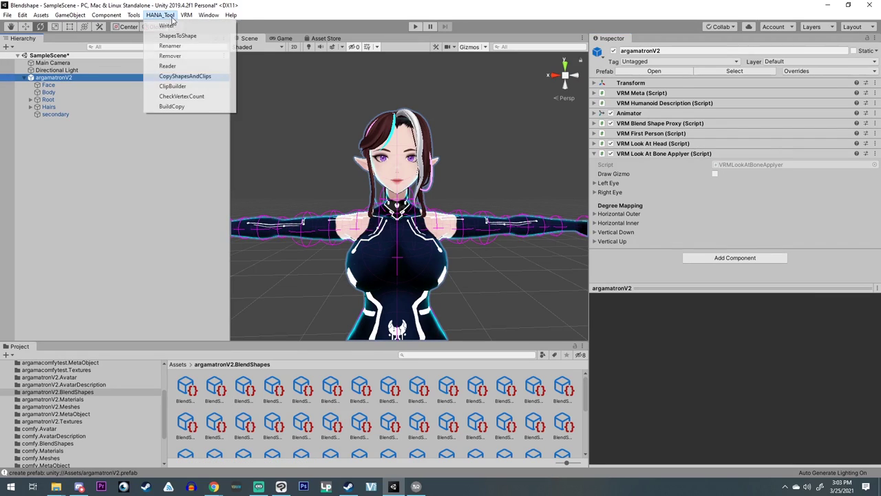
left_click(172, 14)
left_click(176, 13)
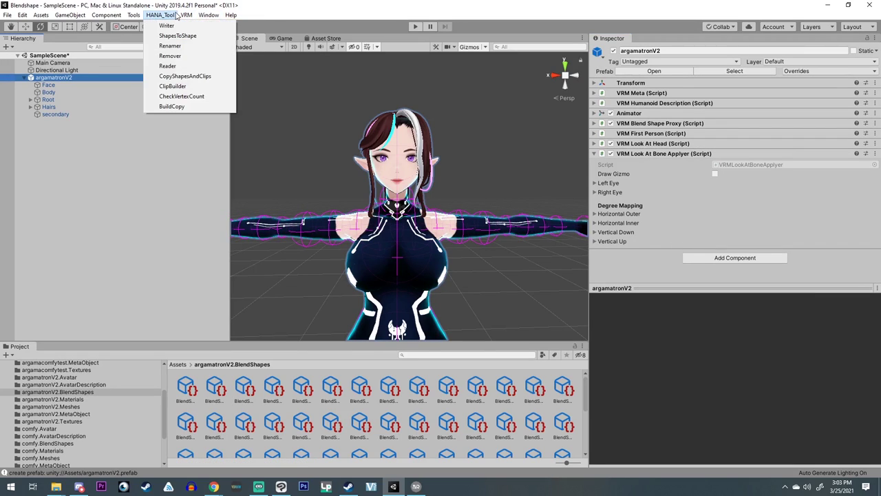
mouse_move(134, 15)
mouse_move(186, 15)
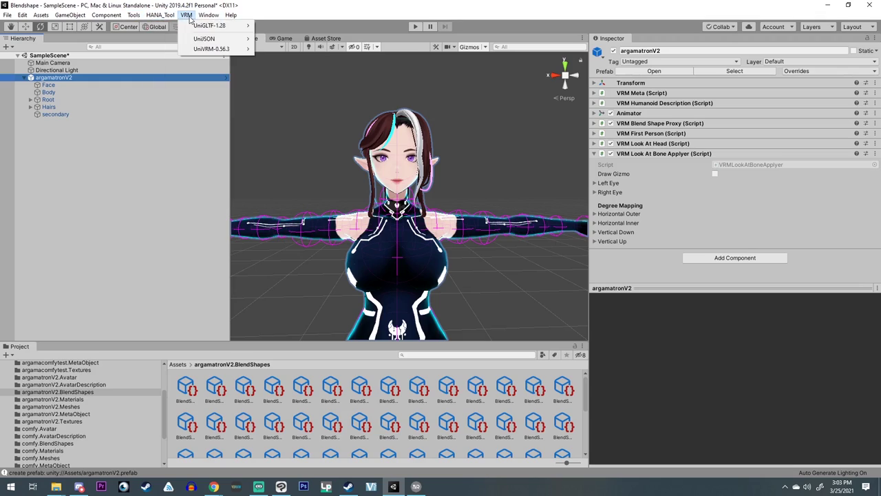
mouse_move(210, 48)
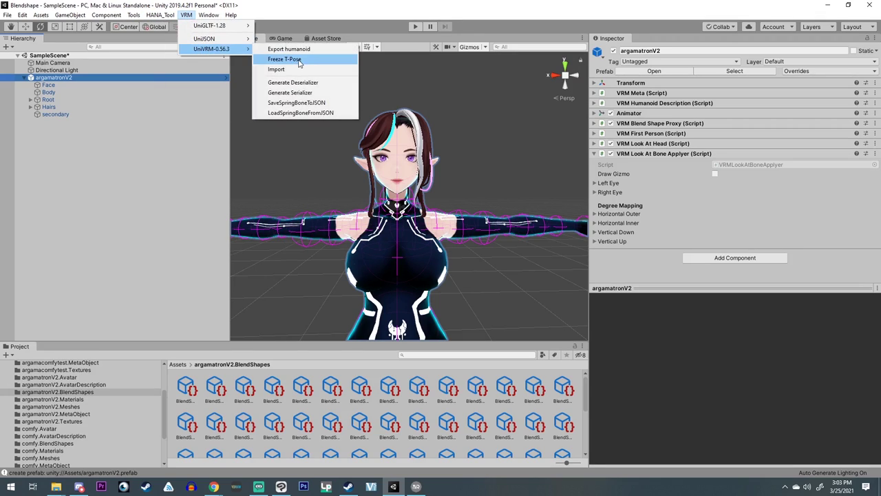
left_click(90, 189)
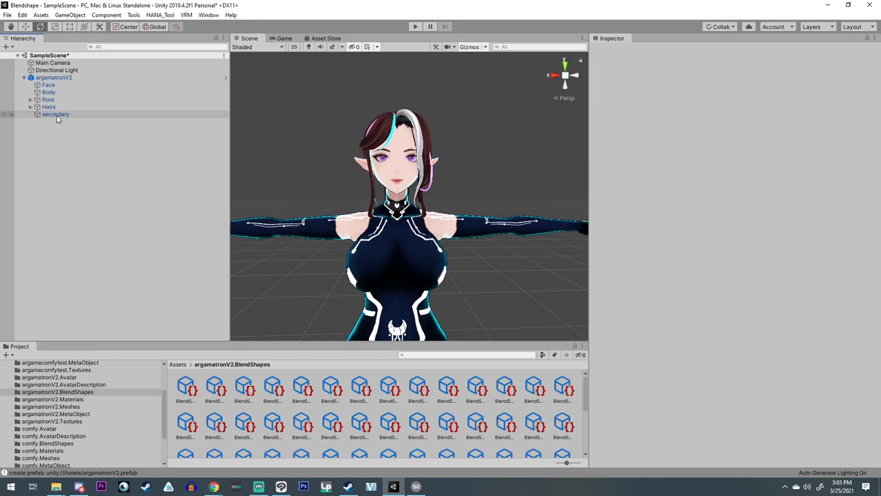
left_click(248, 387)
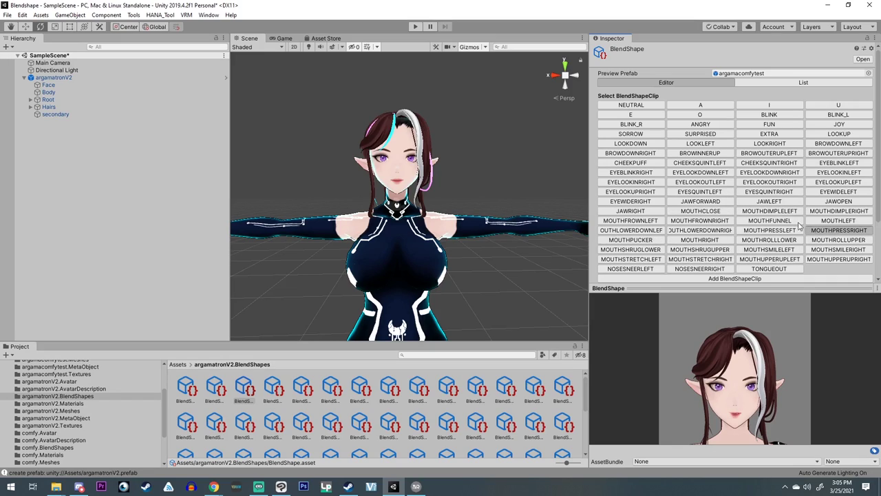
Export the argamatronV2 avatar as a humanoid VRM with UniVRM-0.56.3, saving it as argamatronV2.vrm in the argama folder
left_click(60, 78)
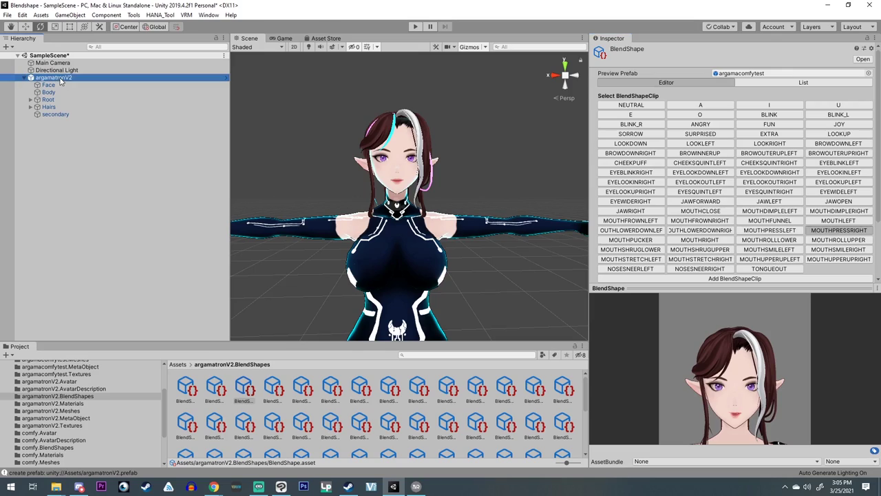
left_click(160, 15)
mouse_move(188, 16)
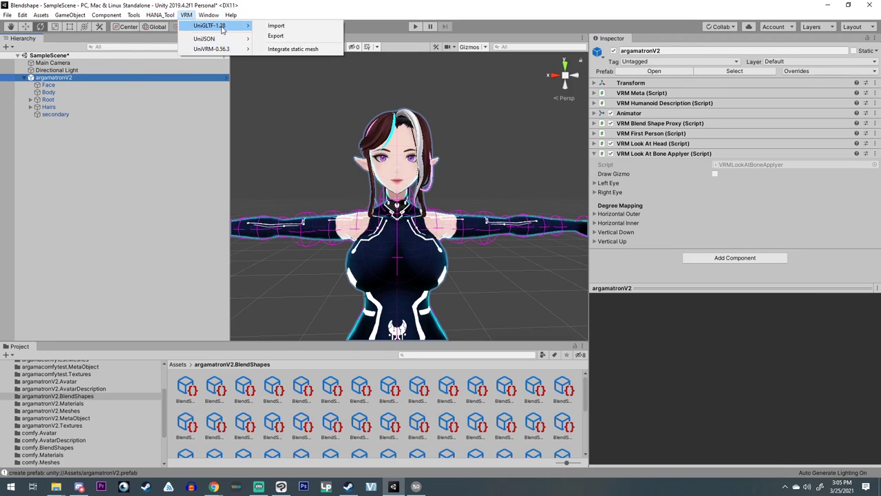
mouse_move(204, 40)
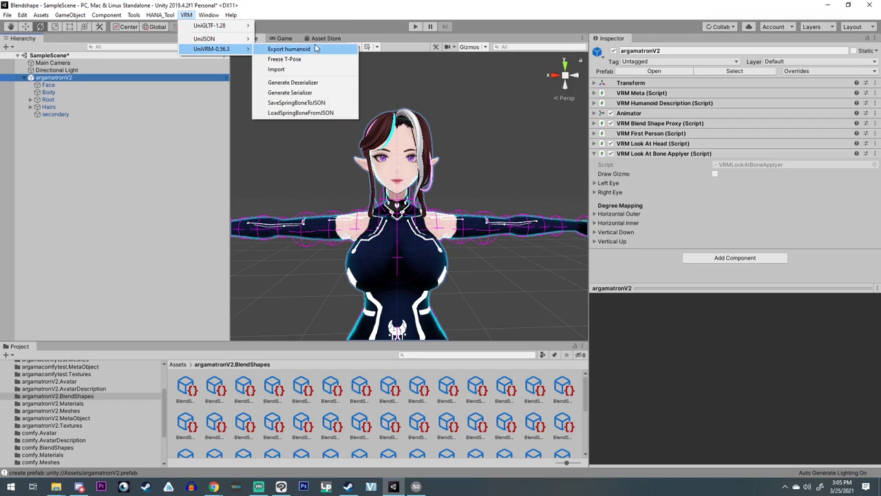
left_click(306, 48)
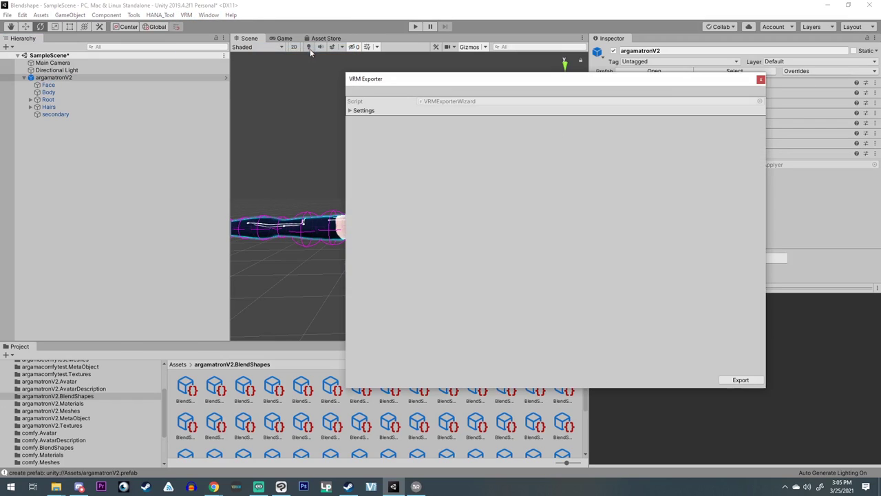
left_click(741, 380)
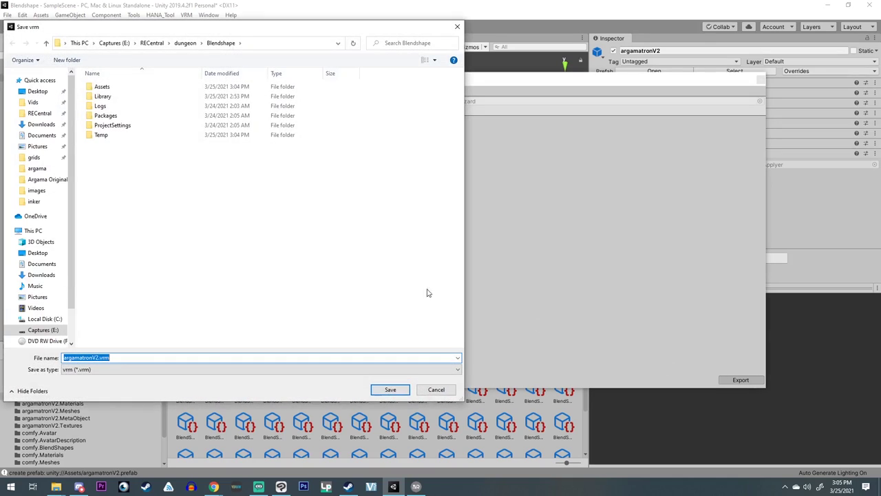
left_click(36, 168)
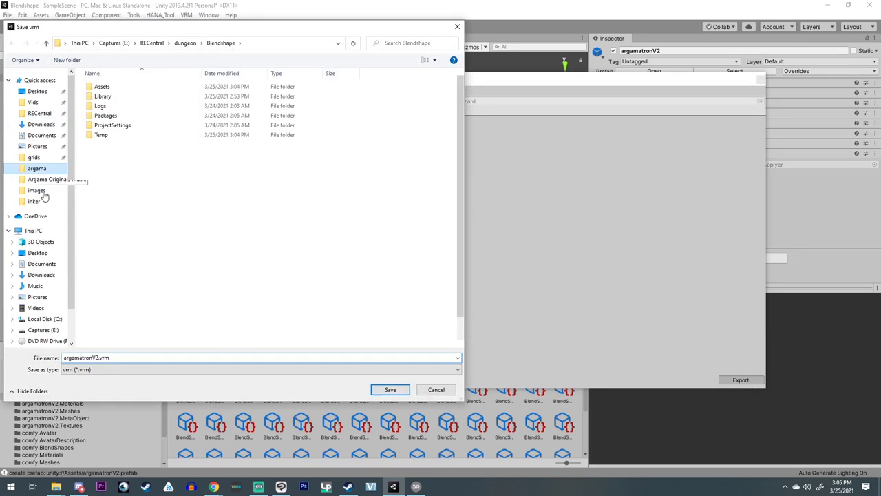
left_click(391, 389)
left_click(462, 243)
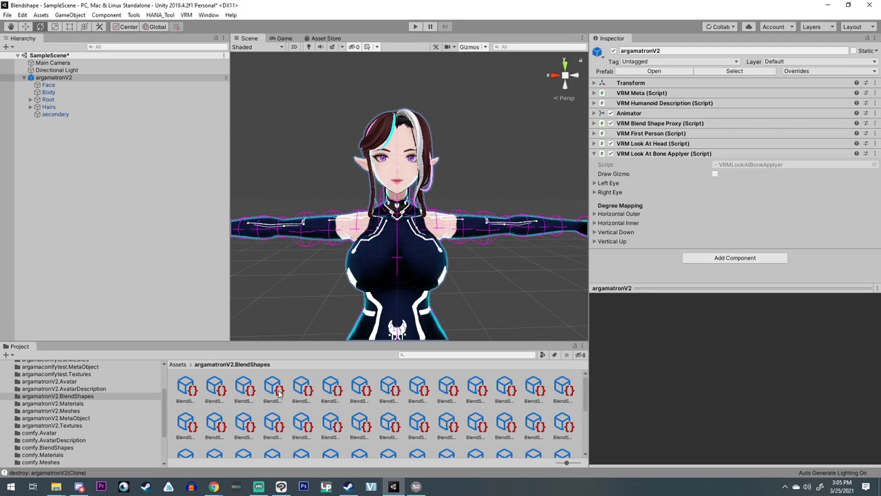
Open argamatronV2's BlendShape asset and compare its ANGRY, FUN, JOY, SORROW, SURPRISED and EXTRA expression clips in the preview
left_click(244, 389)
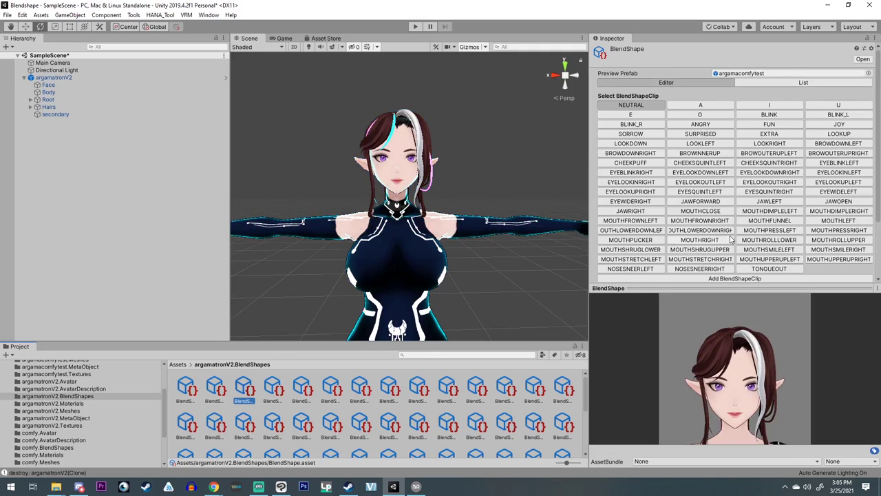
left_click(686, 128)
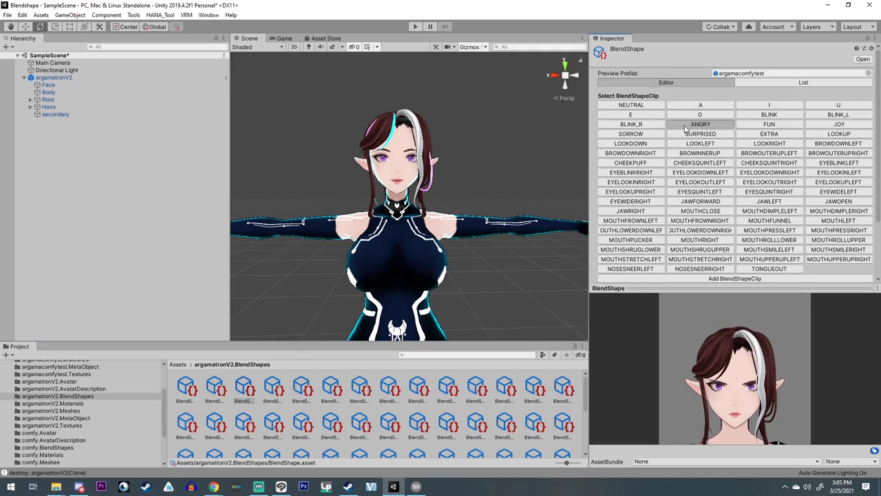
left_click(769, 128)
left_click(838, 125)
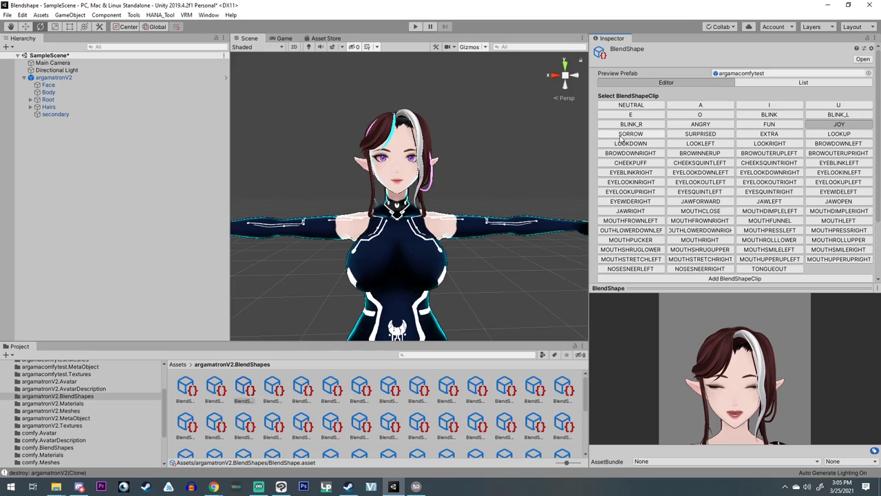
left_click(622, 135)
left_click(700, 133)
left_click(788, 134)
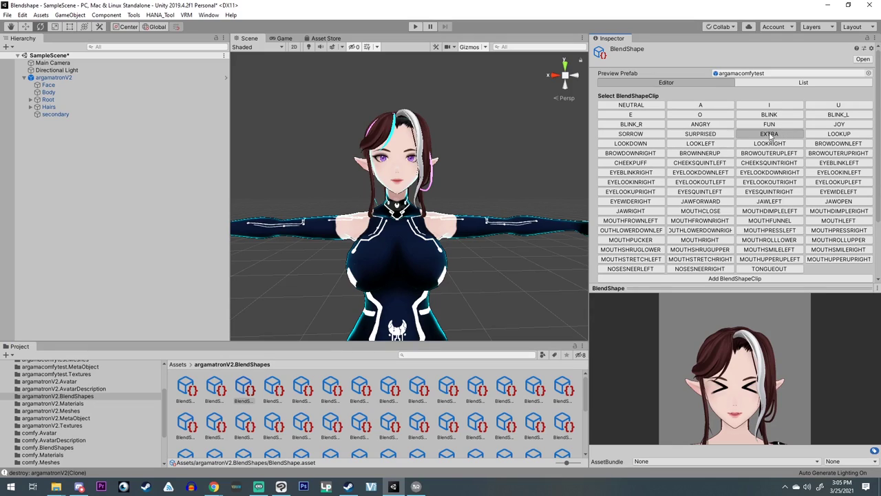
left_click(716, 134)
left_click(644, 137)
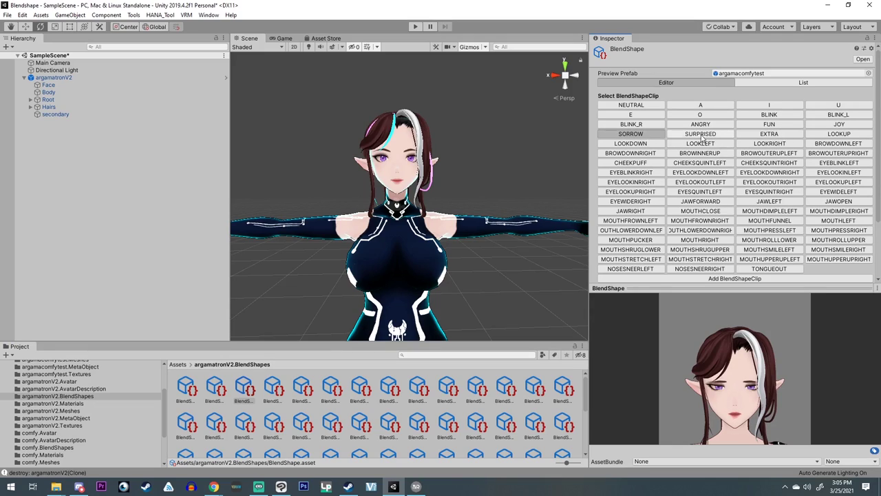
left_click(700, 136)
left_click(645, 137)
left_click(700, 134)
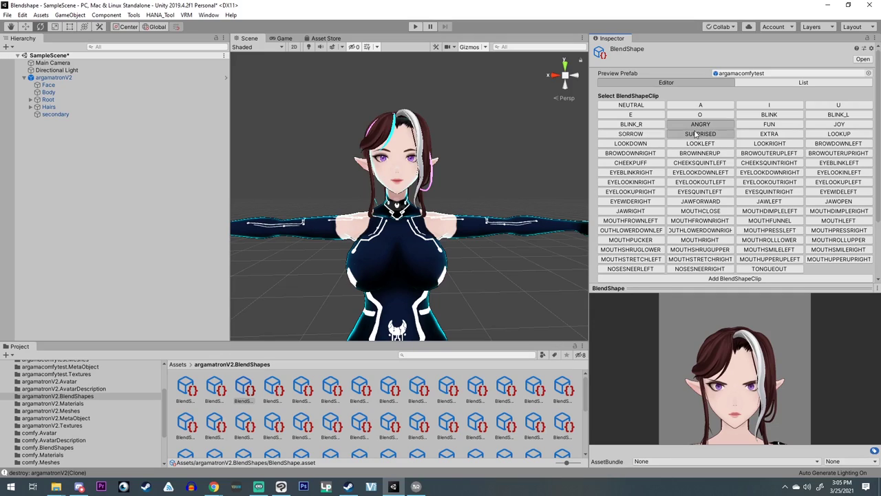
left_click(790, 126)
left_click(834, 125)
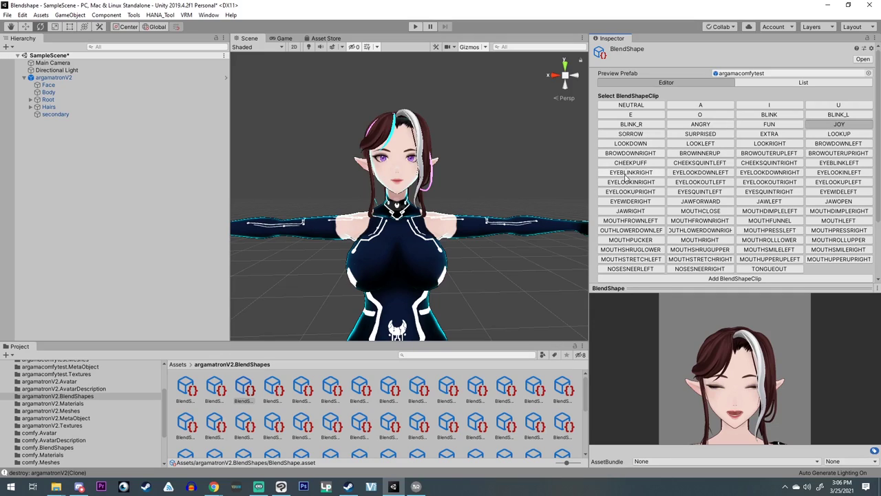
Set the Face cheekPuff value of the ANGRY clip to 100 and check the expression in the preview
left_click(692, 125)
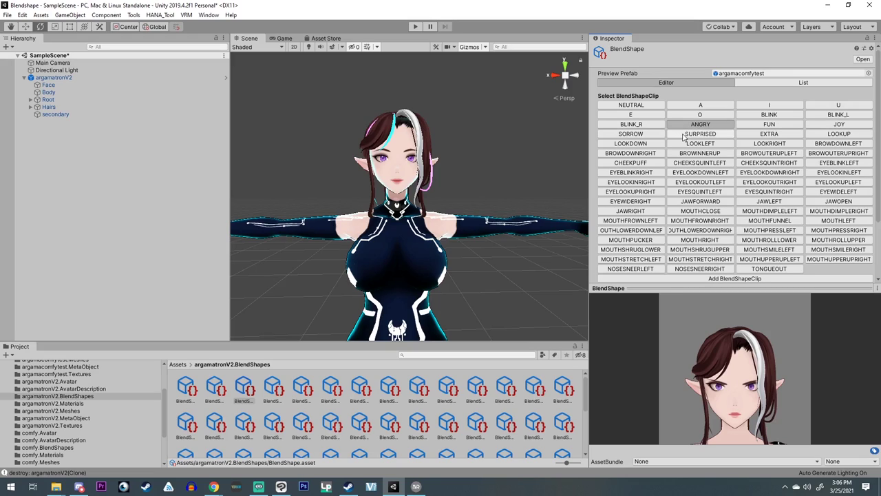
scroll(649, 190, "down", 3)
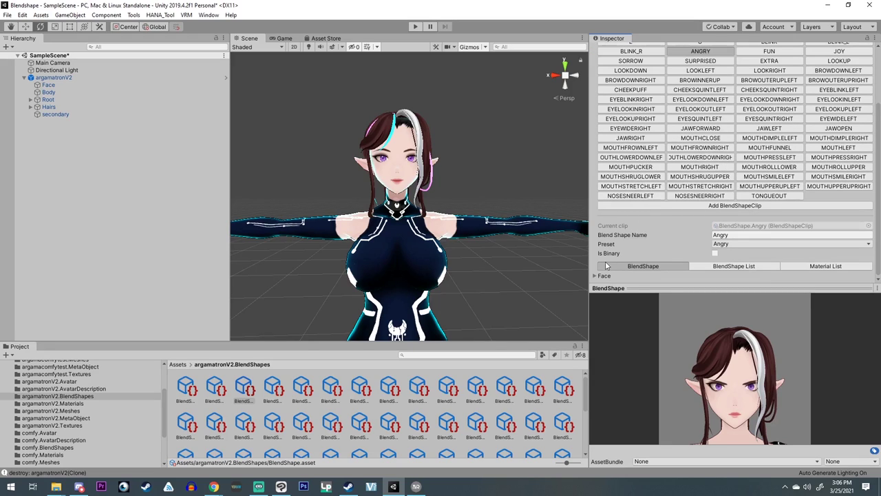
left_click(591, 276)
scroll(652, 235, "down", 10)
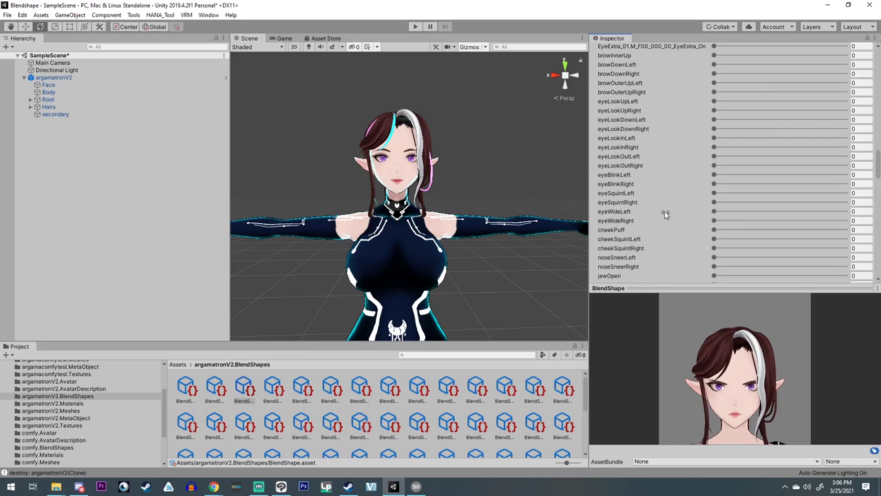
left_click_drag(714, 230, 846, 229)
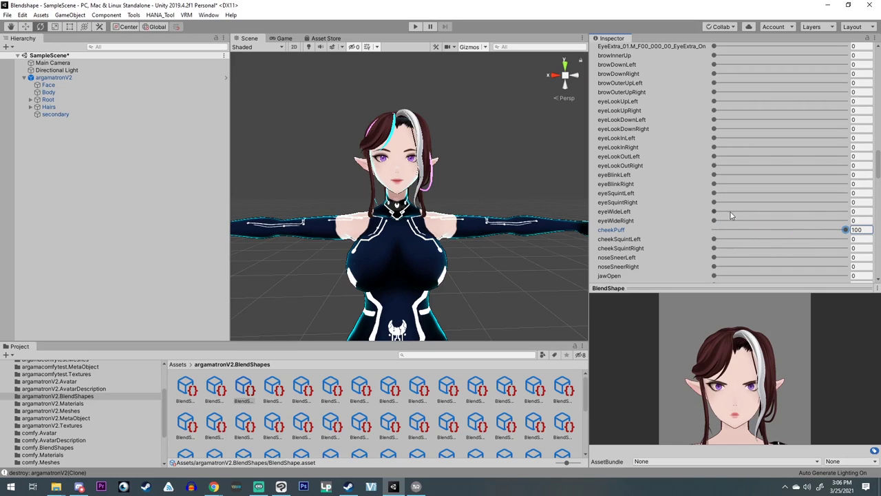
mouse_move(748, 382)
left_mouse_down()
mouse_move(825, 370)
mouse_move(749, 370)
left_mouse_up()
scroll(716, 210, "up", 15)
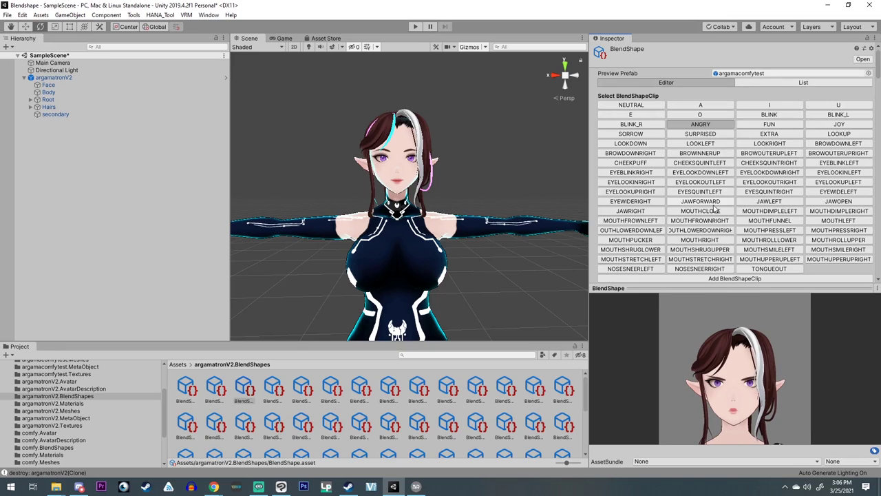
Set the Face mouthLeft value of the SORROW clip to 100
left_click(630, 134)
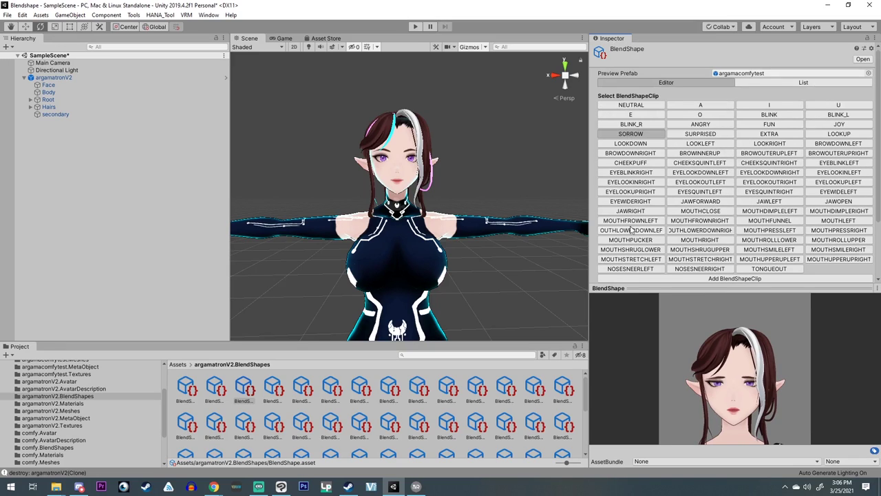
scroll(632, 229, "down", 3)
left_click(594, 275)
scroll(757, 206, "down", 7)
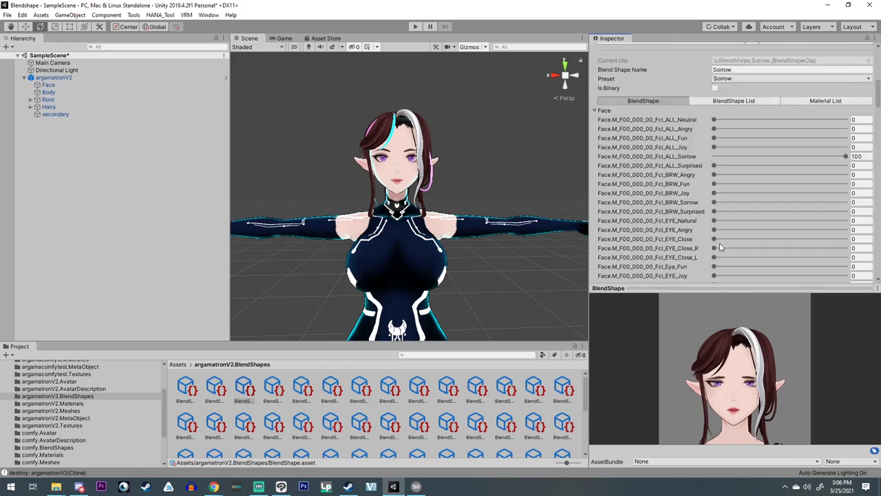
scroll(758, 207, "down", 3)
scroll(773, 203, "up", 3)
scroll(714, 234, "down", 10)
scroll(713, 234, "down", 6)
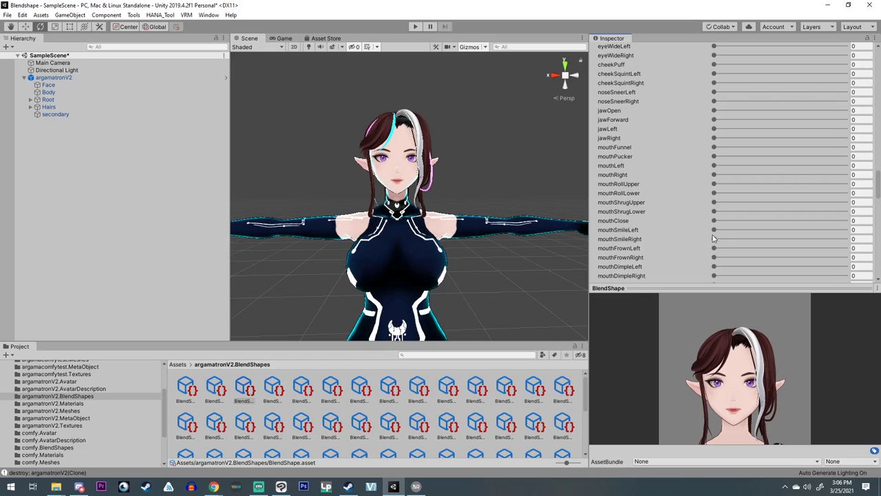
scroll(722, 169, "down", 2)
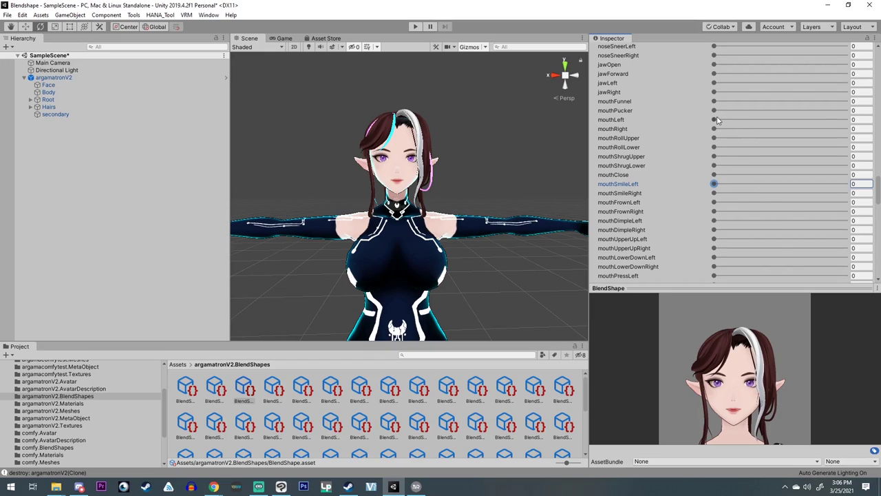
left_click_drag(714, 119, 856, 124)
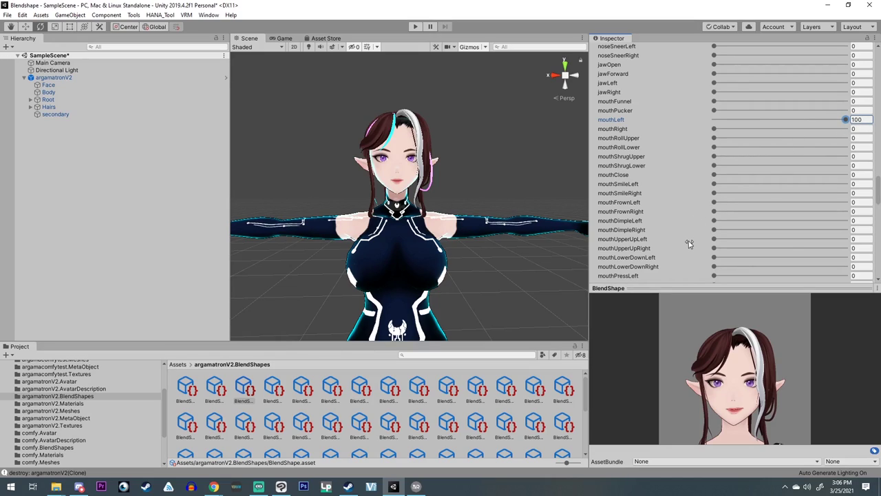
Set the Face Fcl_ALL_Surprised value of the SURPRISED clip to 0
scroll(689, 243, "up", 15)
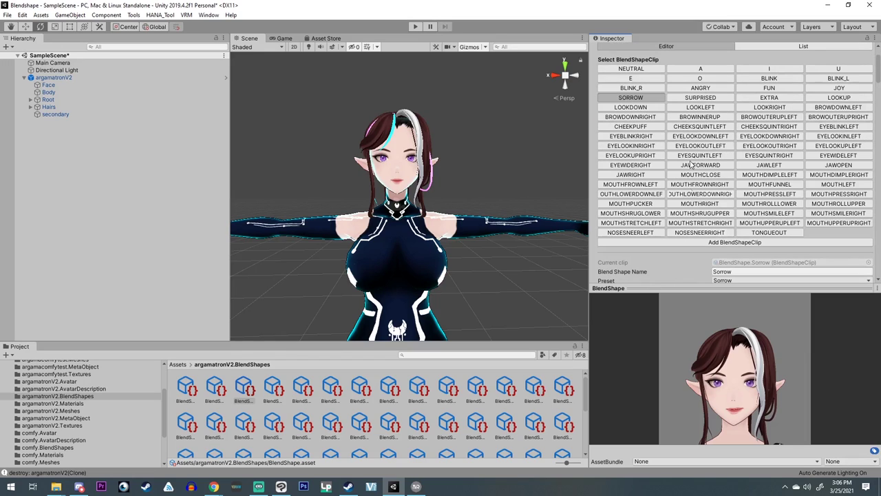
left_click(700, 98)
scroll(606, 270, "down", 2)
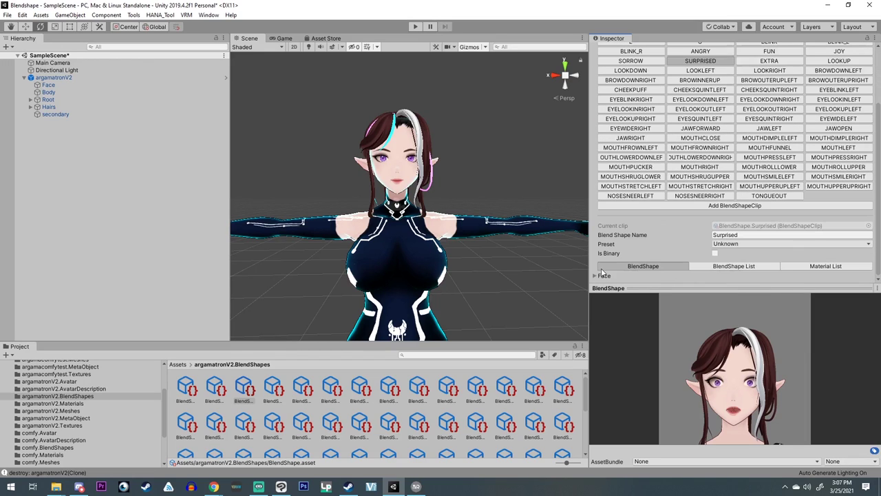
scroll(730, 172, "down", 12)
scroll(825, 129, "up", 4)
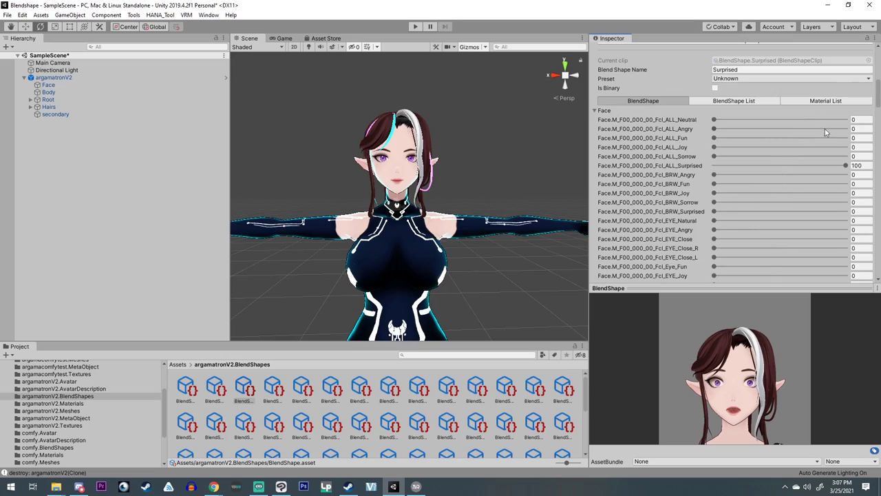
left_click_drag(847, 166, 714, 166)
Raise the mouthRight value of the SURPRISED clip to its maximum
scroll(685, 243, "down", 10)
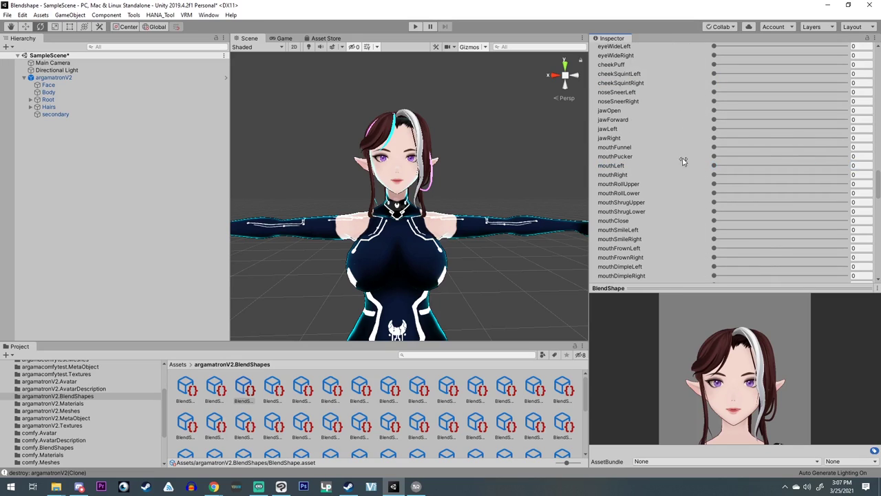
left_click_drag(715, 177, 861, 195)
scroll(723, 200, "up", 15)
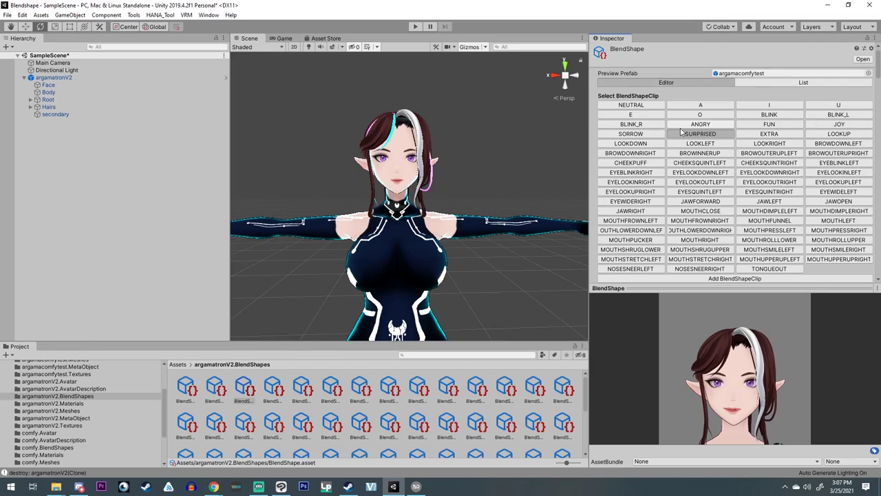
Compare the SORROW, SURPRISED, ANGRY, JOY and EXTRA clips in the preview
left_click(640, 134)
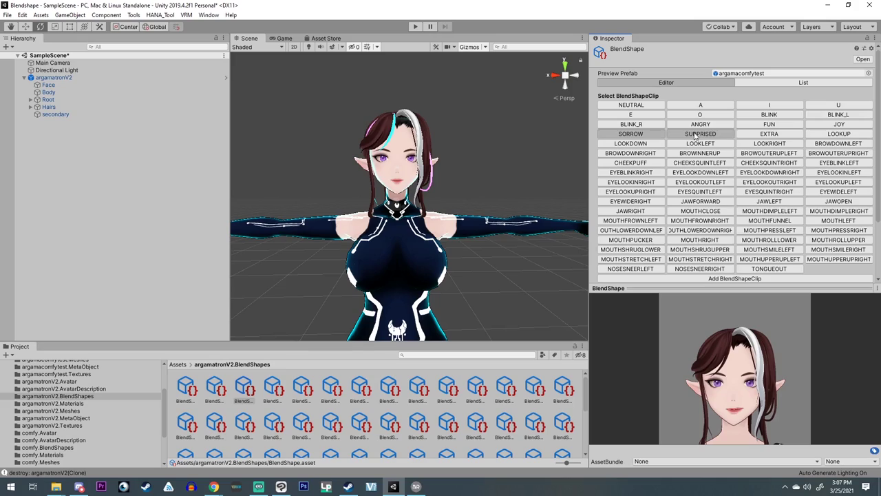
left_click(697, 135)
left_click(712, 123)
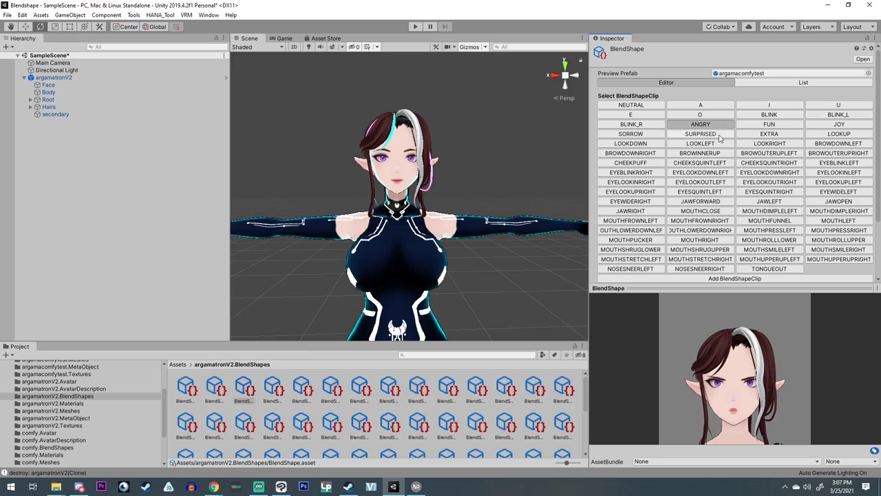
left_click(830, 124)
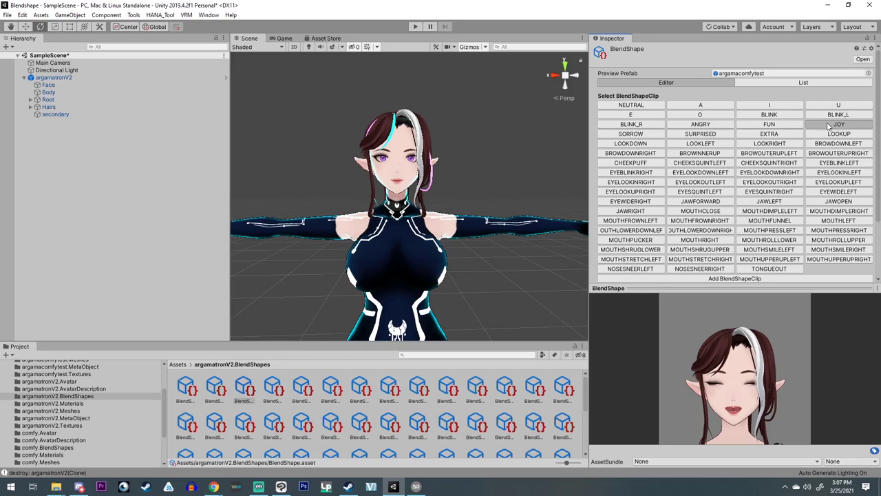
left_click(770, 135)
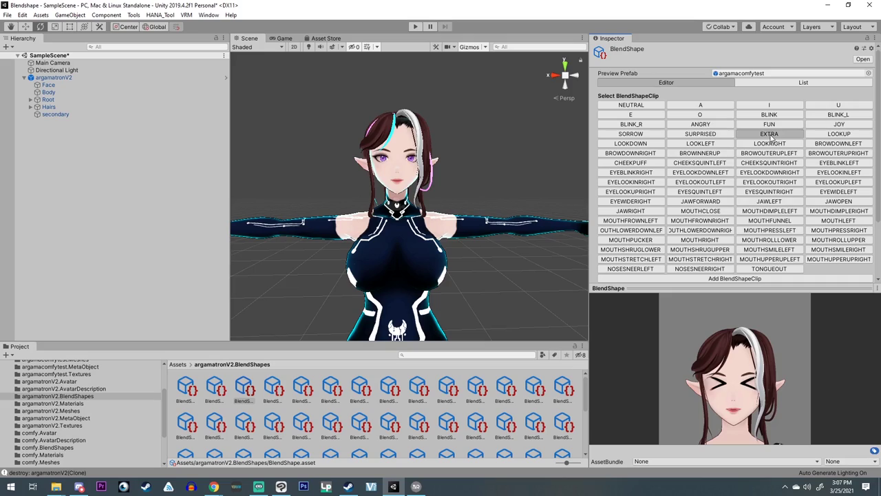
Preview individual eye, jaw and mouth clips such as JAWFORWARD, EYESQUINTLEFT, MOUTHDIMPLELEFT and MOUTHSMILELEFT
left_click(852, 136)
left_click(839, 172)
left_click(768, 201)
left_click(695, 201)
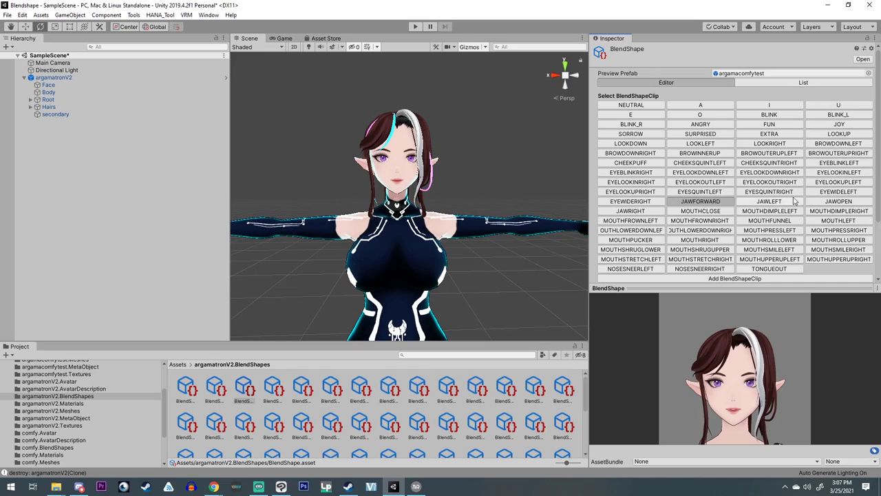
left_click(757, 201)
left_click(688, 230)
left_click(621, 220)
left_click(700, 191)
left_click(790, 214)
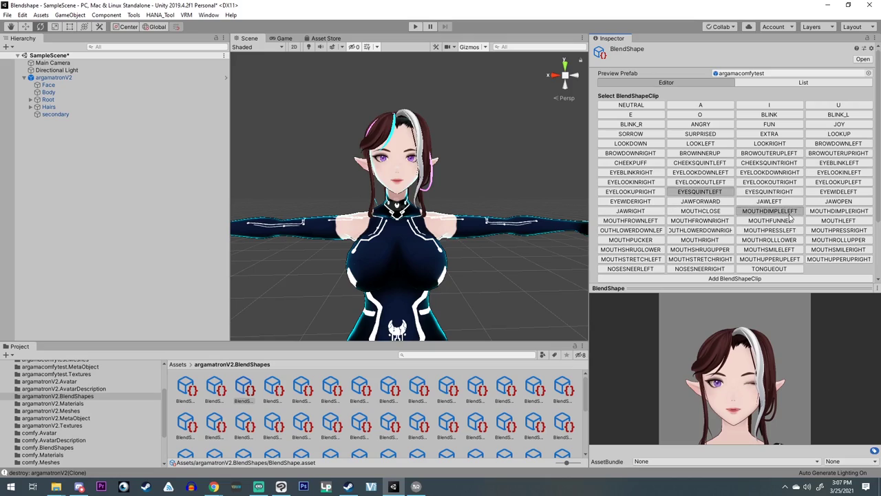
left_click(700, 172)
left_click(631, 230)
left_click(754, 249)
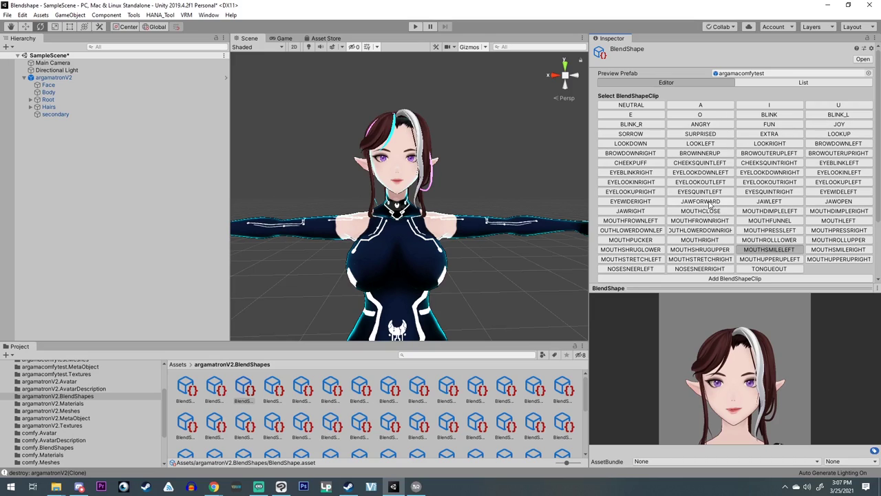
Export the argamatronV2 avatar as a humanoid VRM with UniVRM-0.56.3, saving it as argamatronV2.5.vrm in the argama folder
left_click(59, 77)
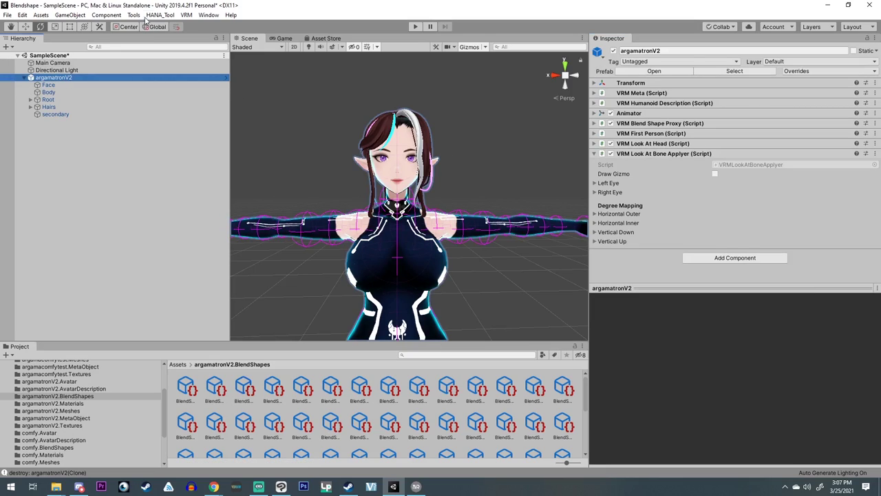
left_click(186, 14)
mouse_move(207, 38)
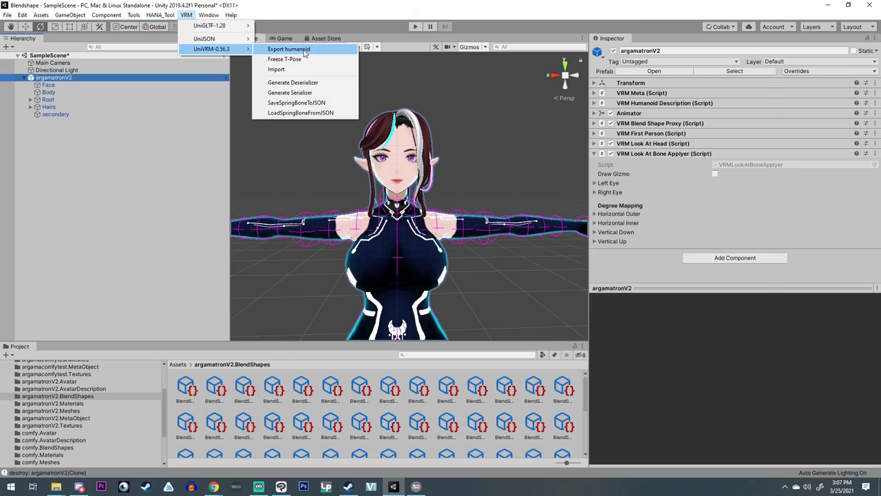
left_click(296, 49)
left_click(738, 380)
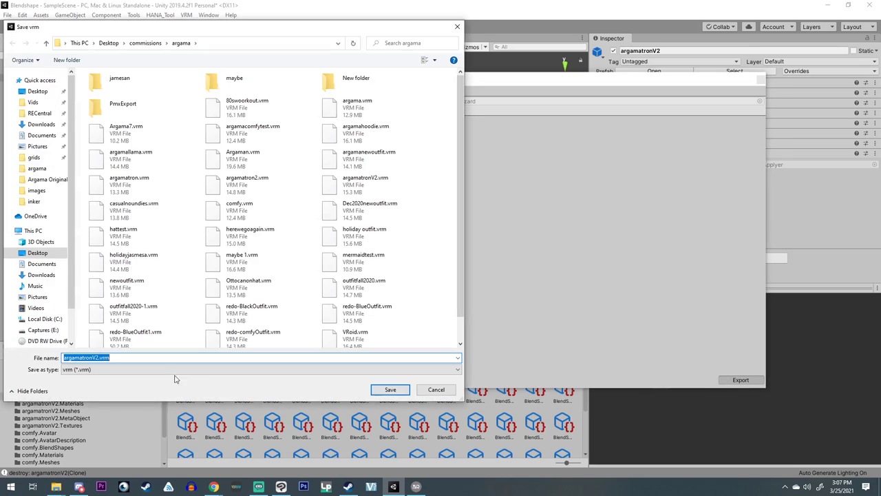
left_click(96, 357)
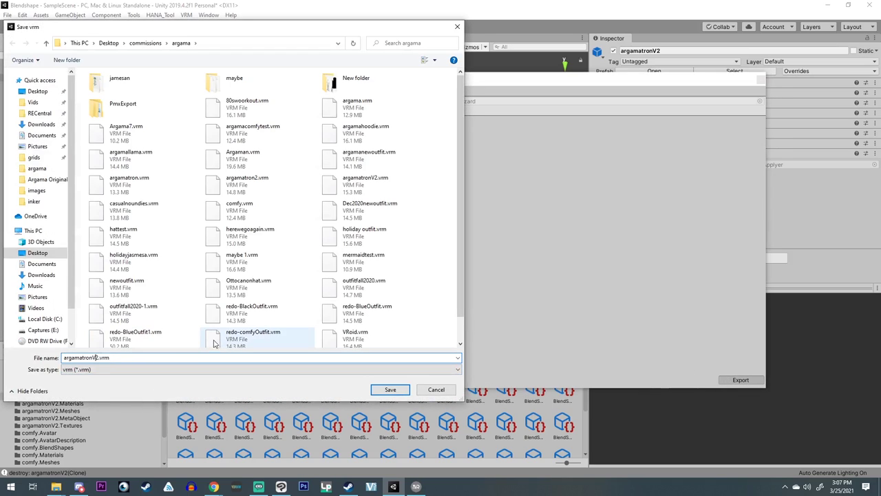
type(".5")
key("Return")
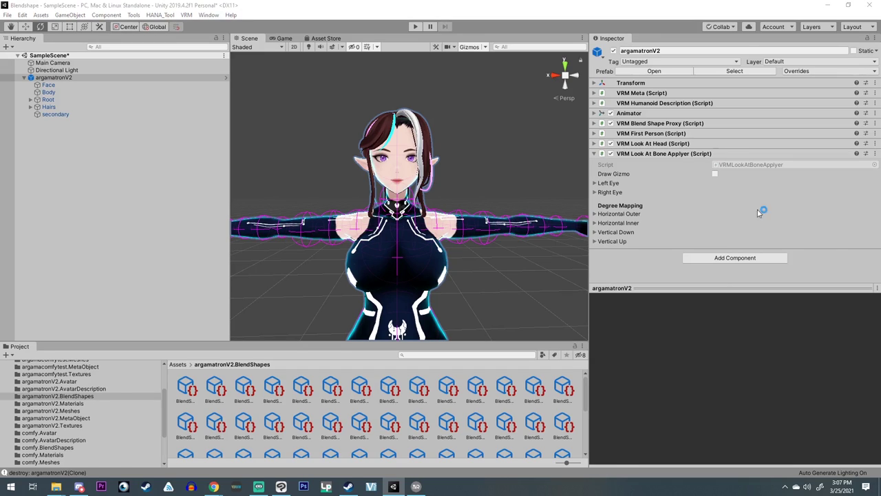
Switch to VSeeFace and start it with the last Tron avatar in the avatar list
key("alt+Tab")
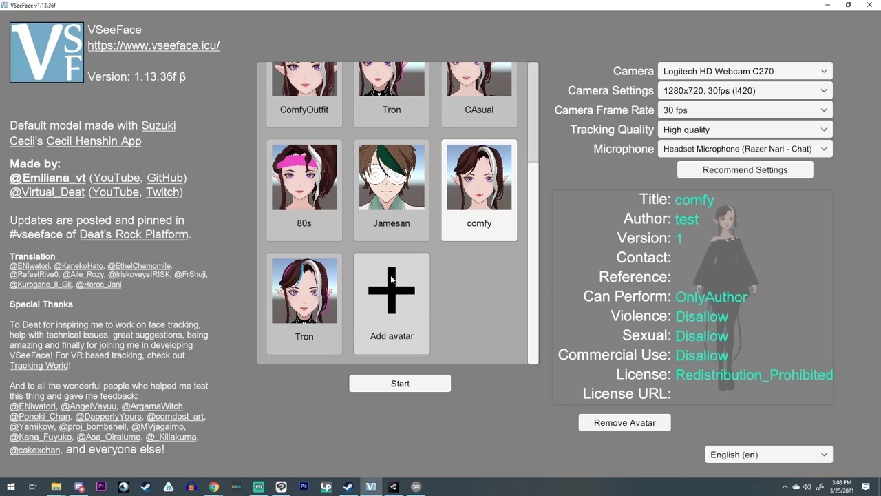
left_click(324, 316)
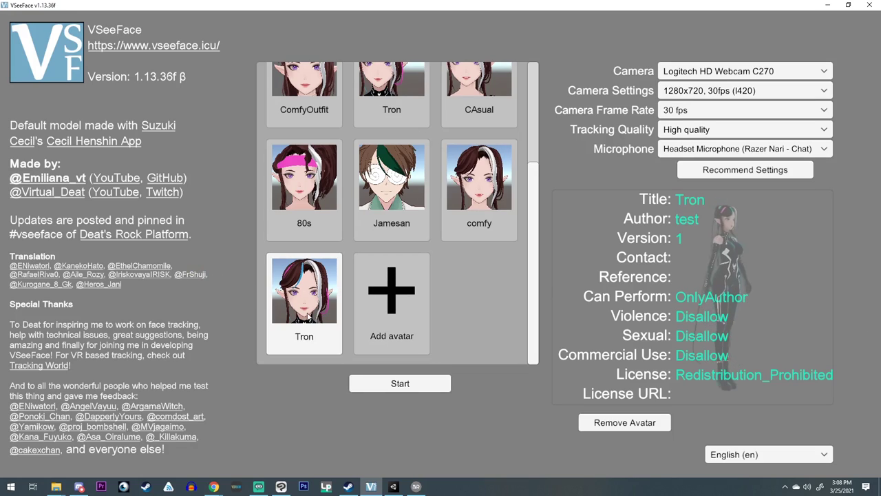
left_click(403, 387)
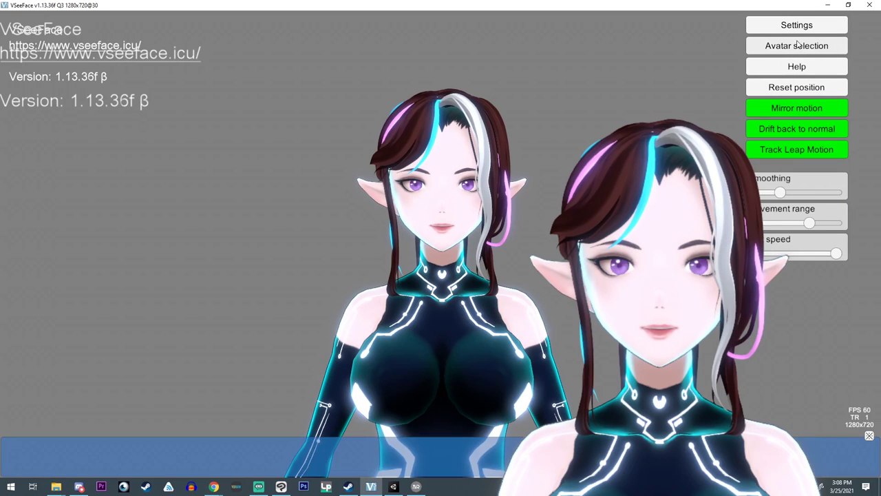
Set Expression detection to Experimental expression detection in the general settings
left_click(792, 28)
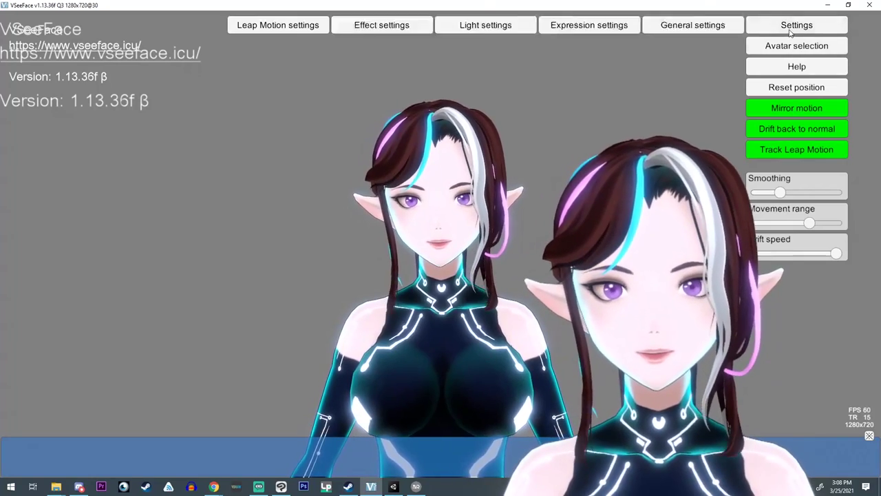
left_click(661, 24)
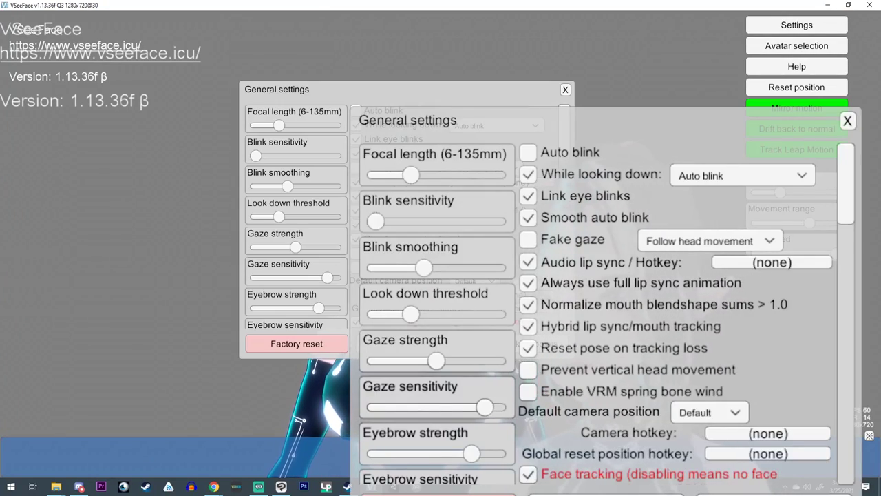
scroll(407, 227, "down", 10)
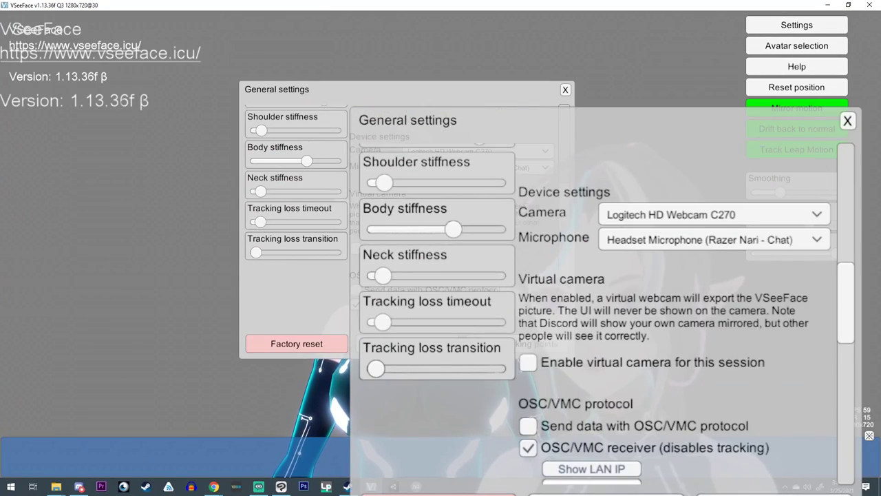
scroll(296, 220, "up", 8)
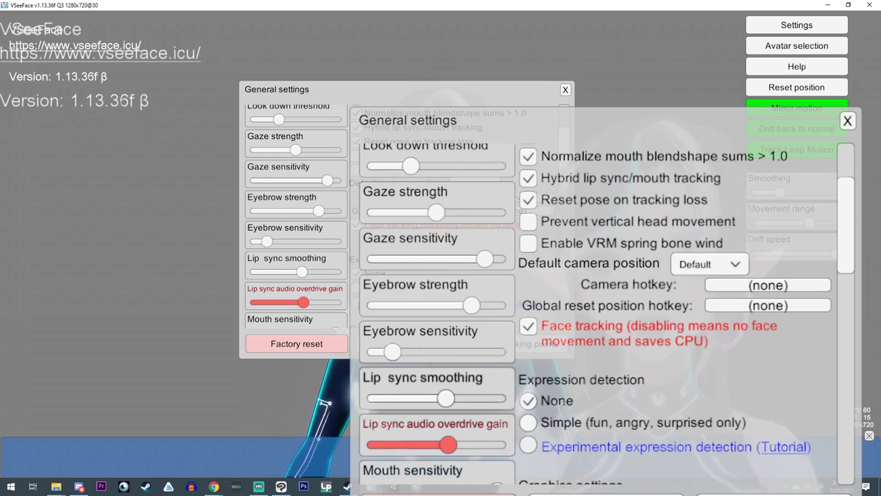
left_click(528, 446)
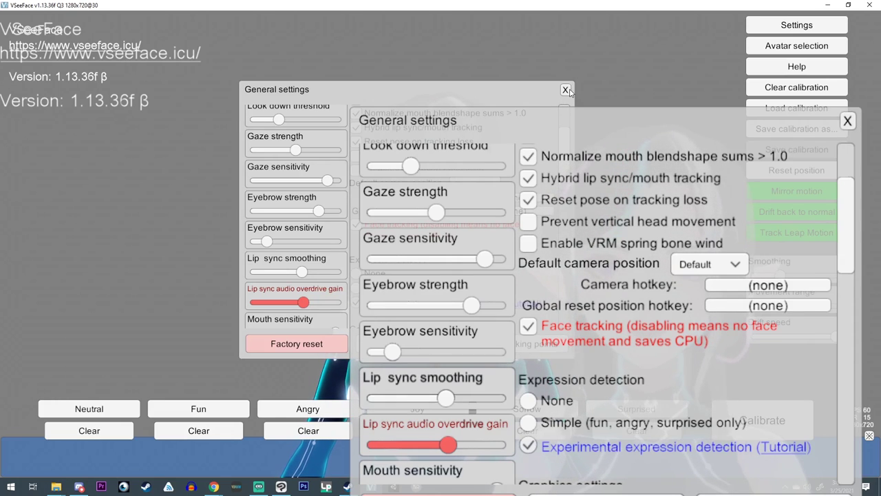
left_click(565, 90)
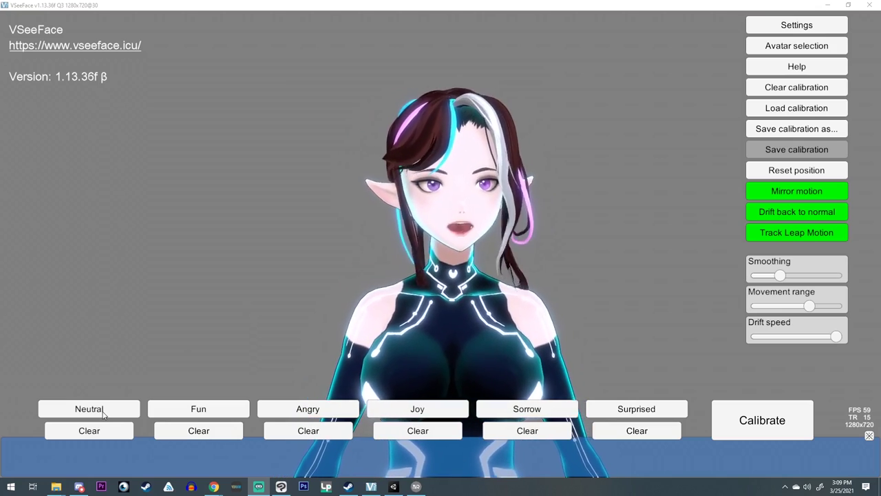
Record samples of the Neutral and Angry expressions and calibrate the expression detection
left_click(103, 409)
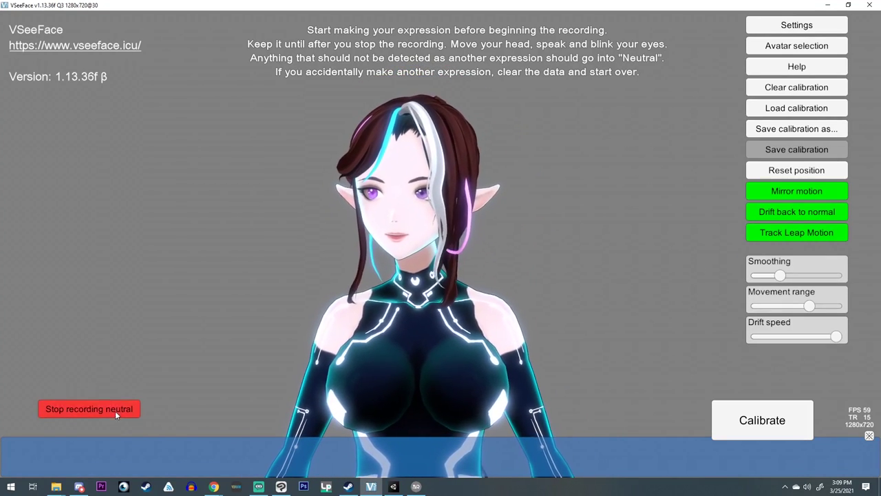
left_click(113, 408)
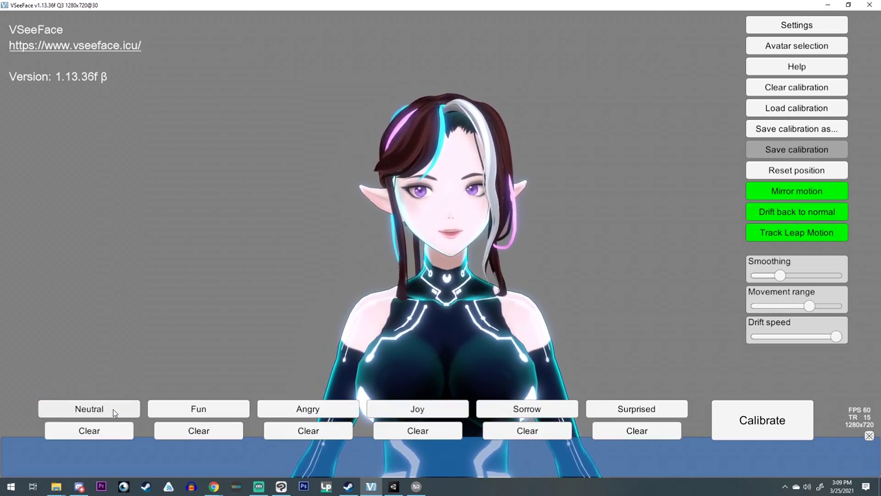
left_click(748, 423)
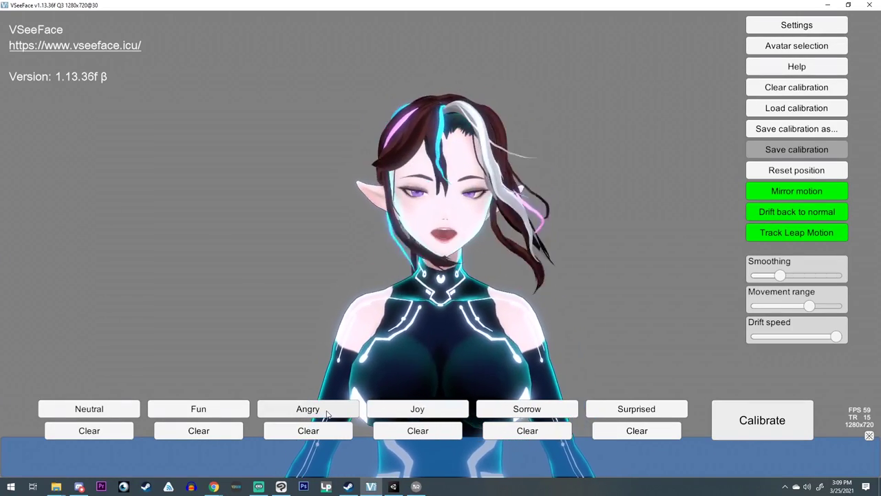
left_click(327, 414)
left_click(320, 411)
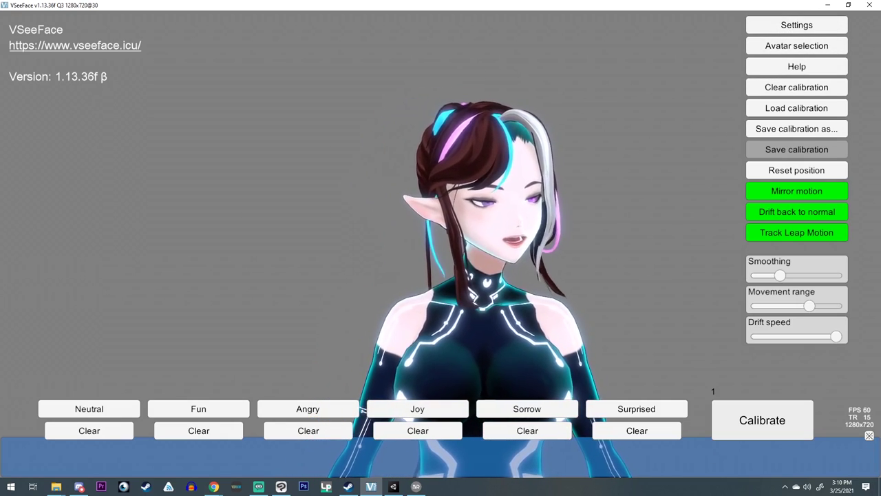
Switch to Unity, review the SORROW clip in argamatronV2's BlendShape asset, and return to VSeeFace
key("alt+Tab")
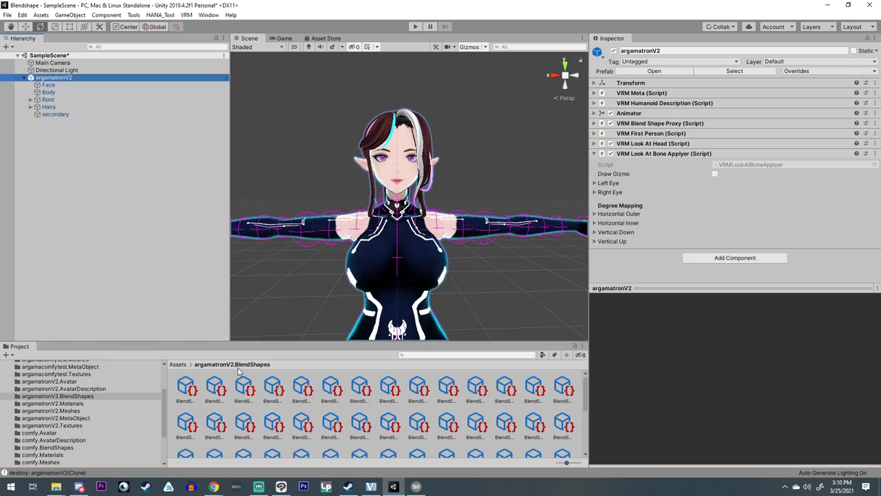
left_click(248, 390)
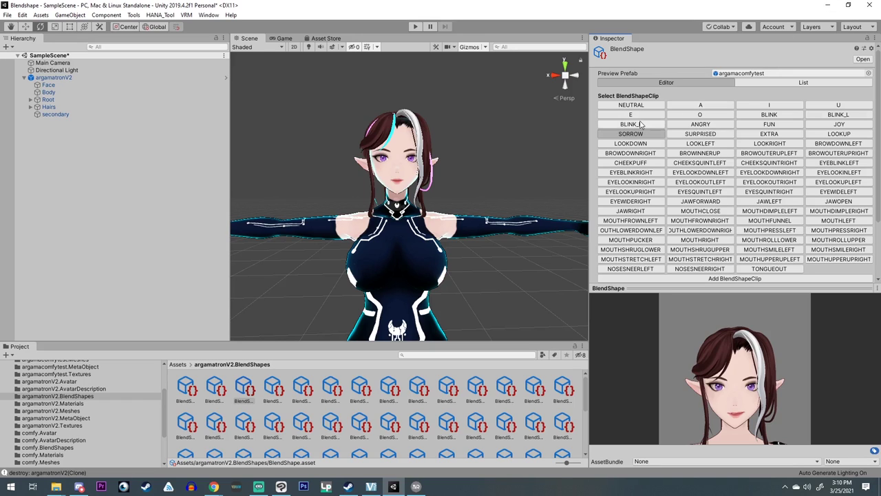
left_click(826, 6)
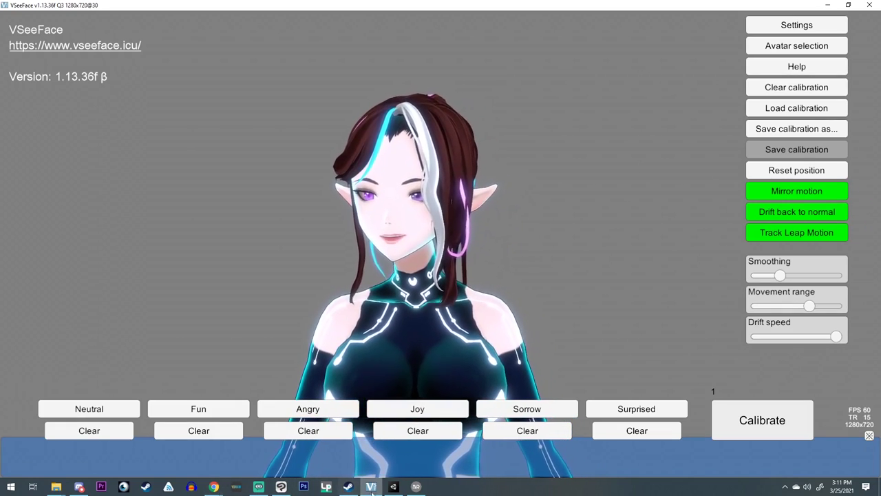
Calibrate VSeeFace's expression detection again
left_click(394, 487)
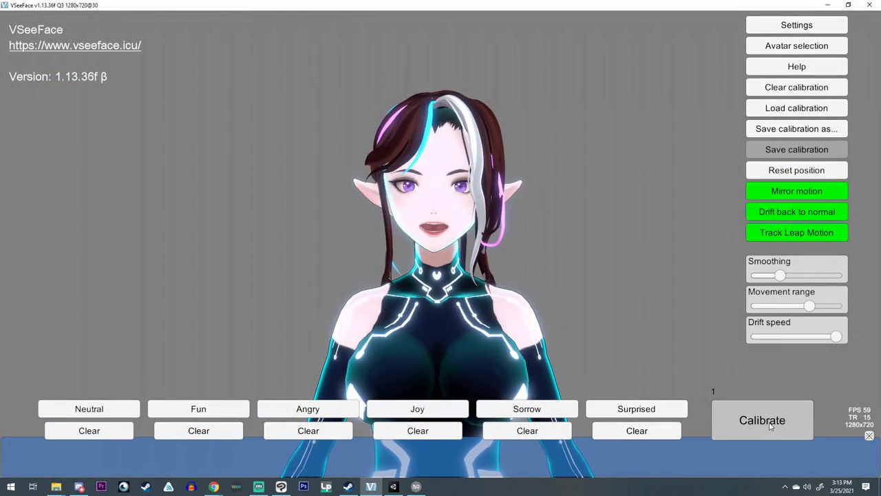
left_click(762, 420)
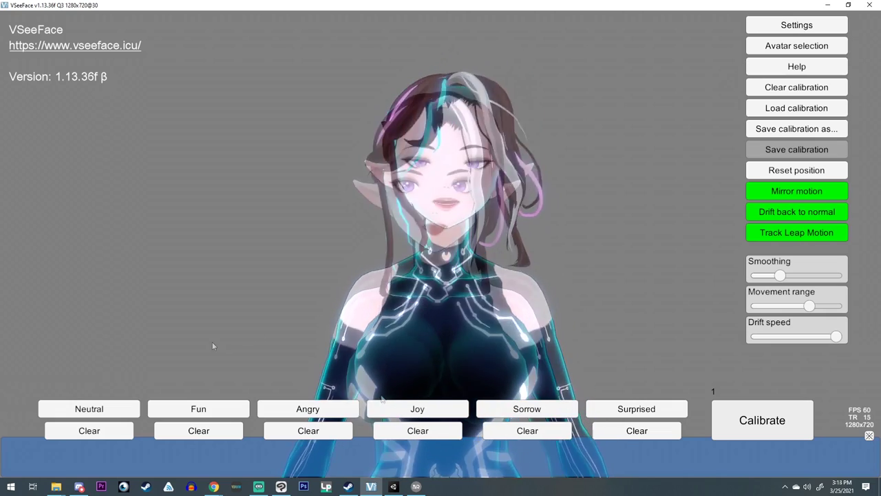
Record a sample of the Fun expression for the expression detection and clear the Fun samples
left_click(200, 407)
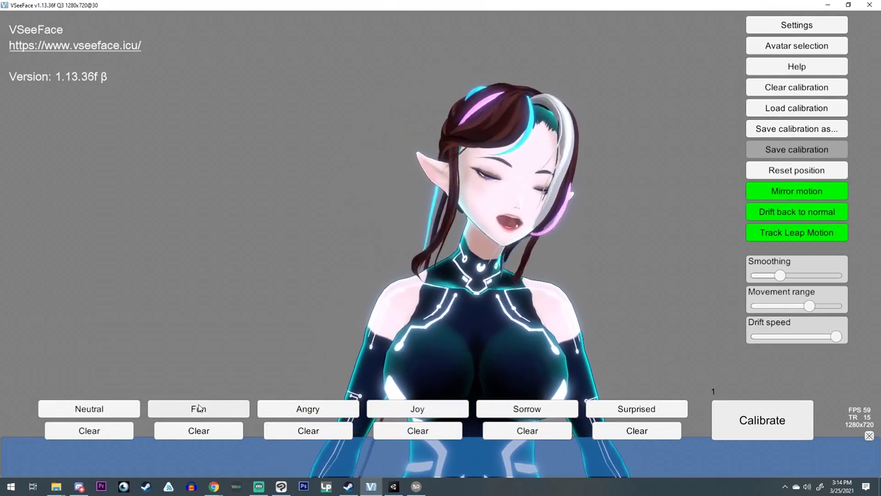
left_click(196, 428)
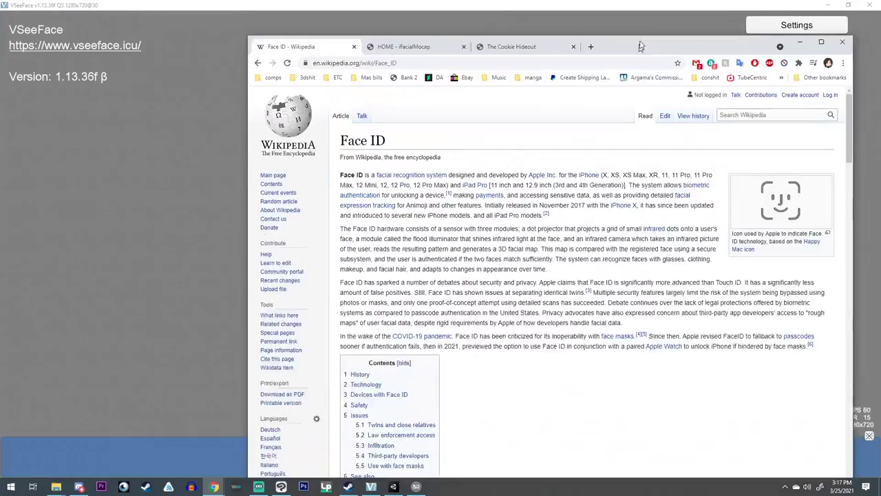
Switch to the browser, review the Devices with Face ID list in Wikipedia's Face ID article, and close the page
double_click(640, 46)
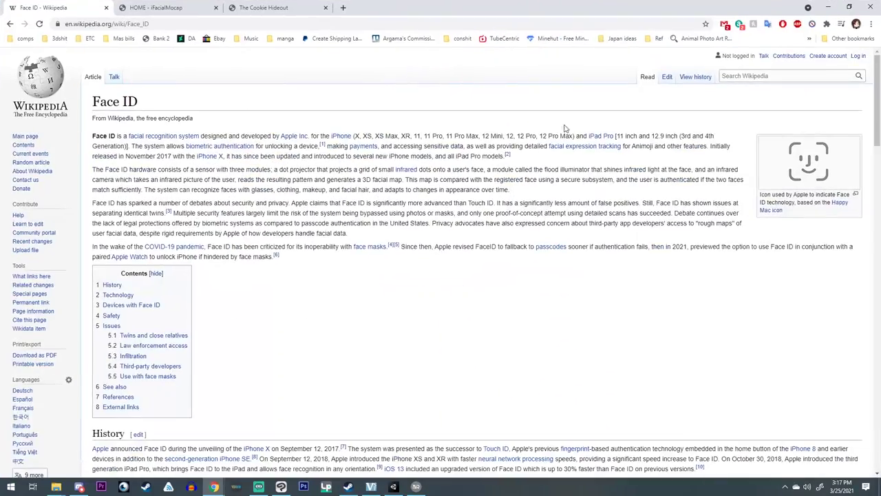
scroll(444, 292, "down", 10)
scroll(437, 292, "up", 5)
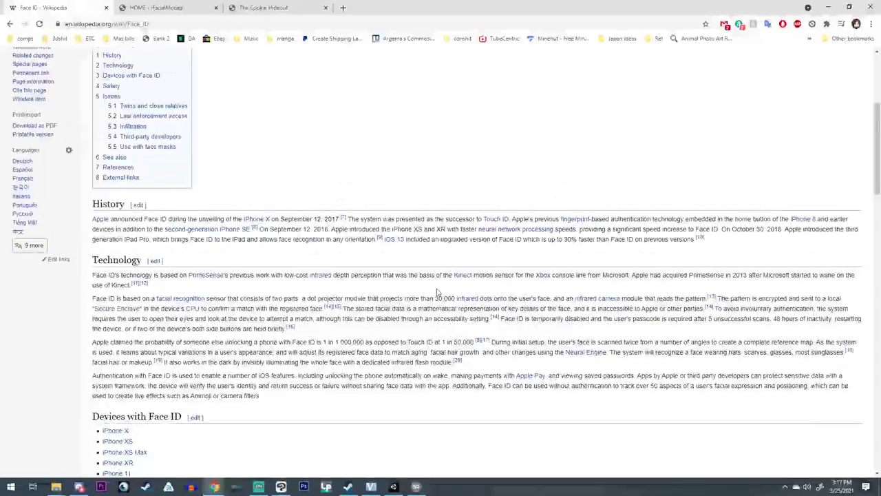
scroll(436, 291, "down", 4)
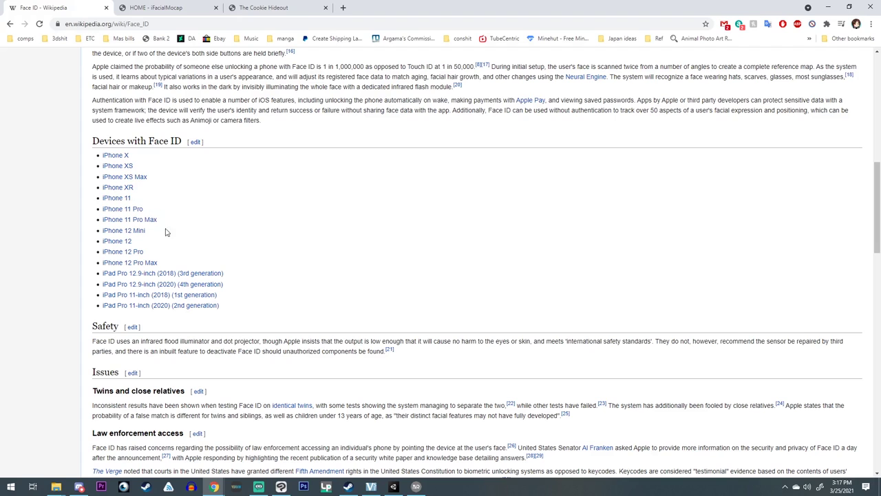
left_click(106, 8)
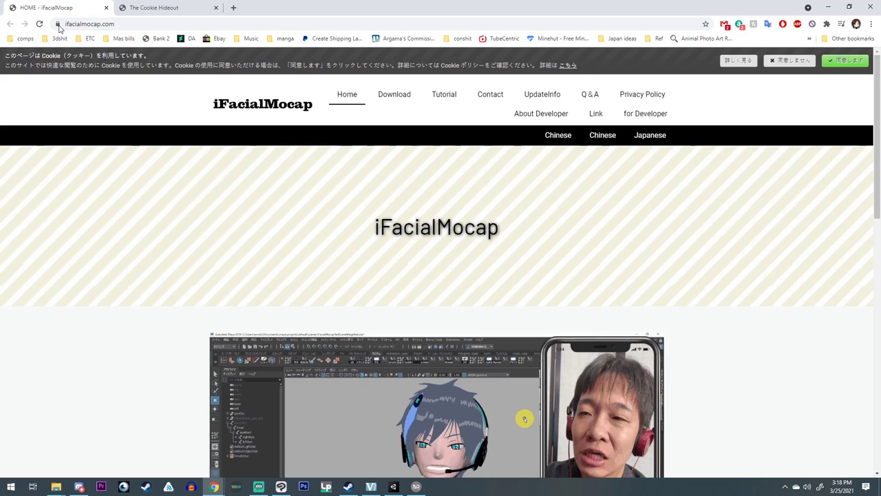
Examine the description and download section on the iFacialMocap homepage and the iFacialMocap2VMC section on The Cookie Hideout
scroll(306, 248, "down", 2)
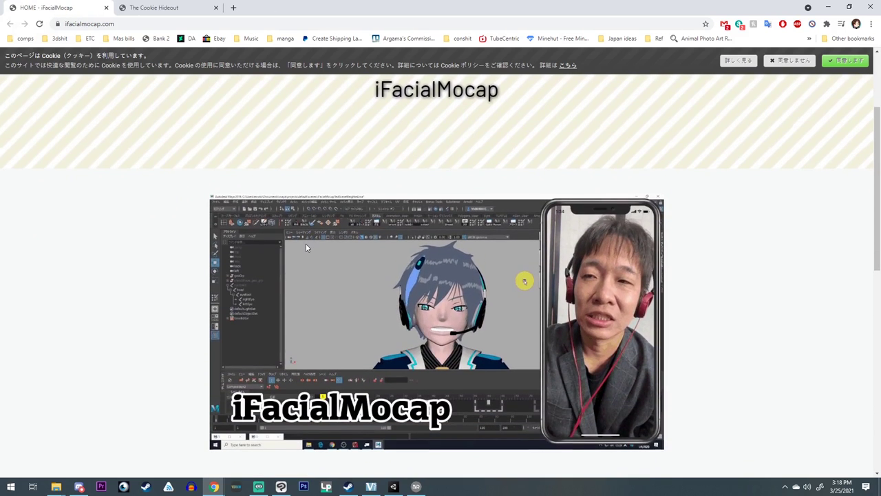
scroll(306, 244, "down", 3)
scroll(307, 246, "down", 2)
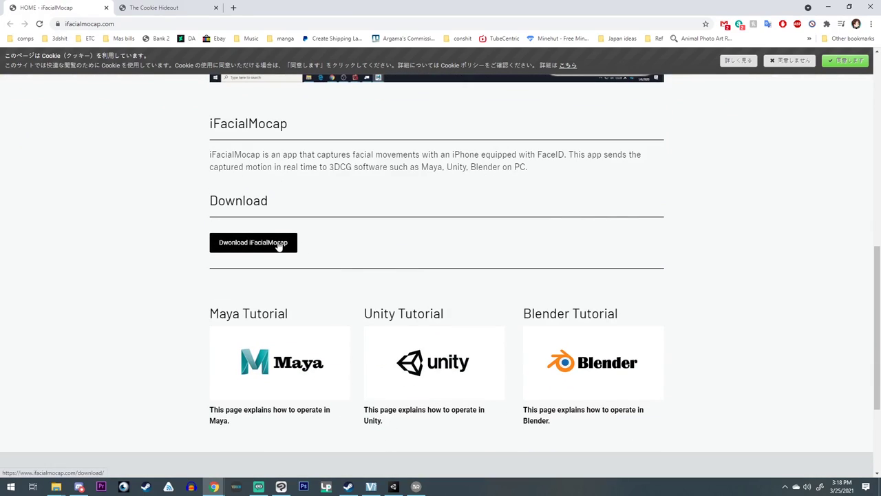
scroll(279, 246, "up", 4)
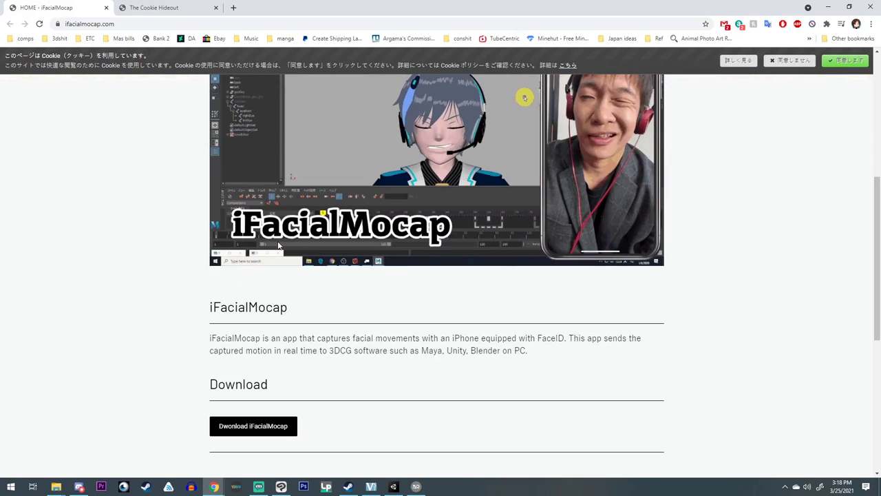
scroll(277, 243, "down", 2)
scroll(371, 370, "up", 5)
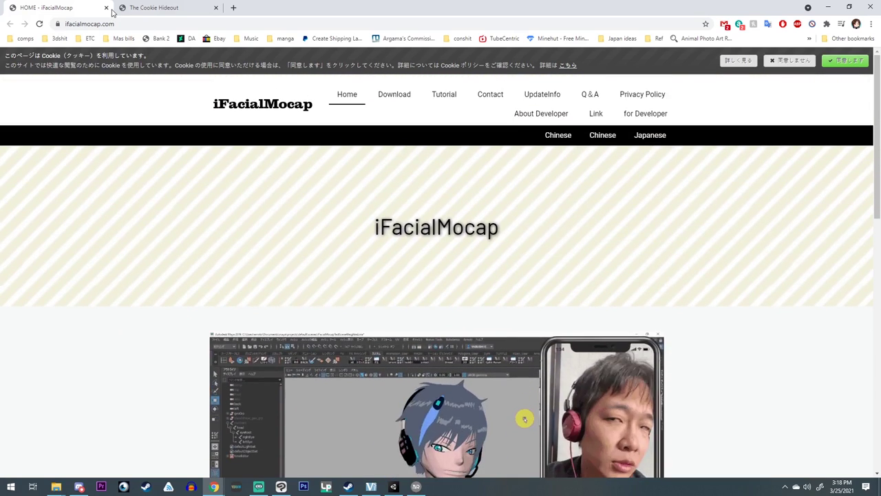
left_click(107, 8)
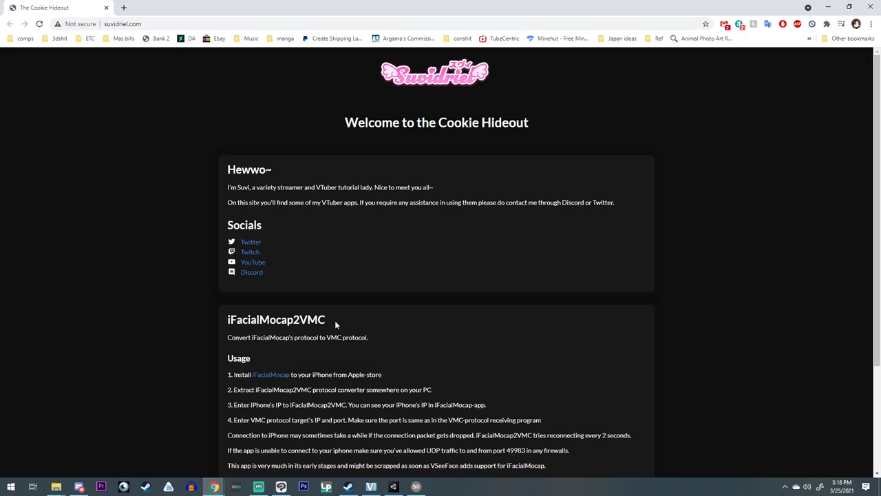
scroll(335, 324, "down", 1)
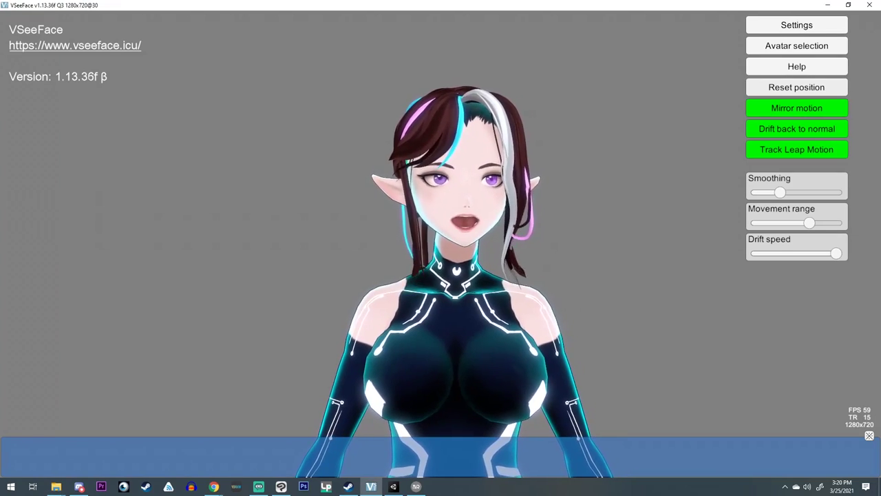
Launch iFacialMocap2VMC.exe from its folder and connect to the phone, sending to 127.0.0.1 on port 3333 with the 3D face off
left_click(56, 486)
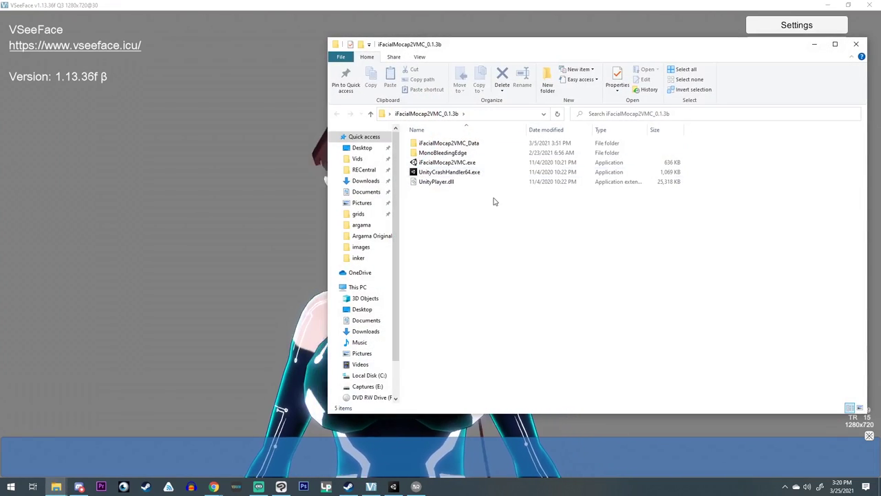
double_click(463, 163)
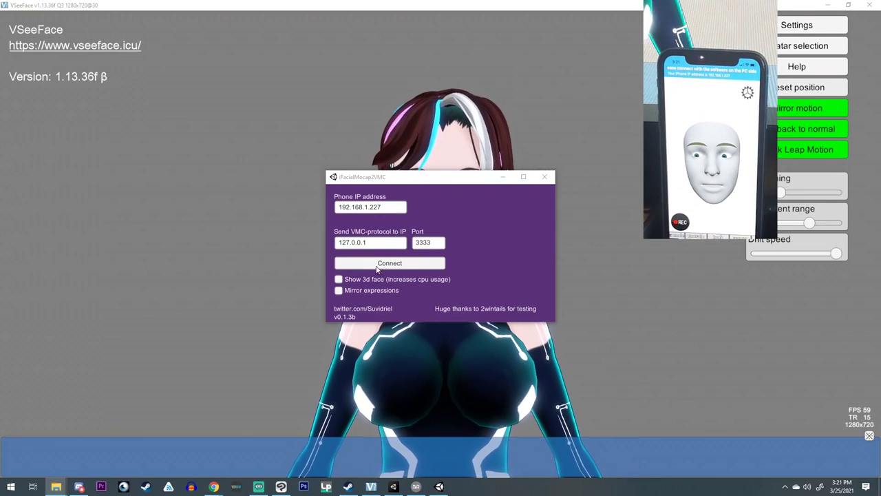
left_click(339, 280)
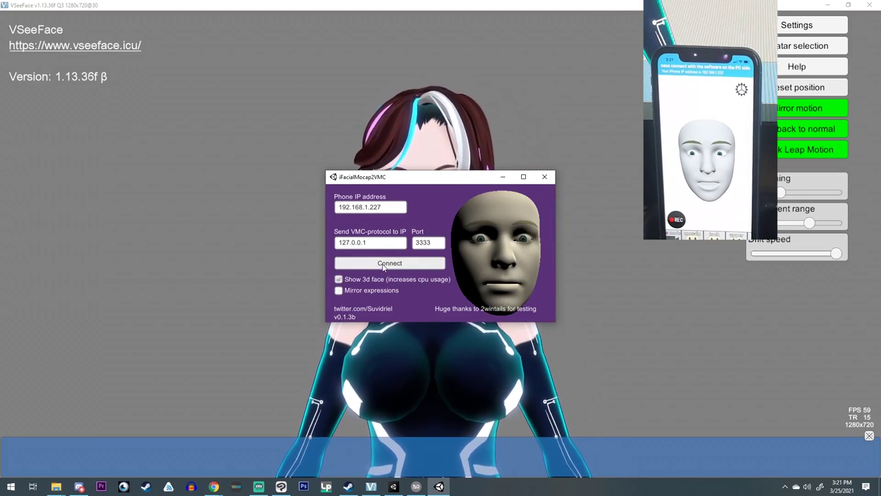
left_click(433, 263)
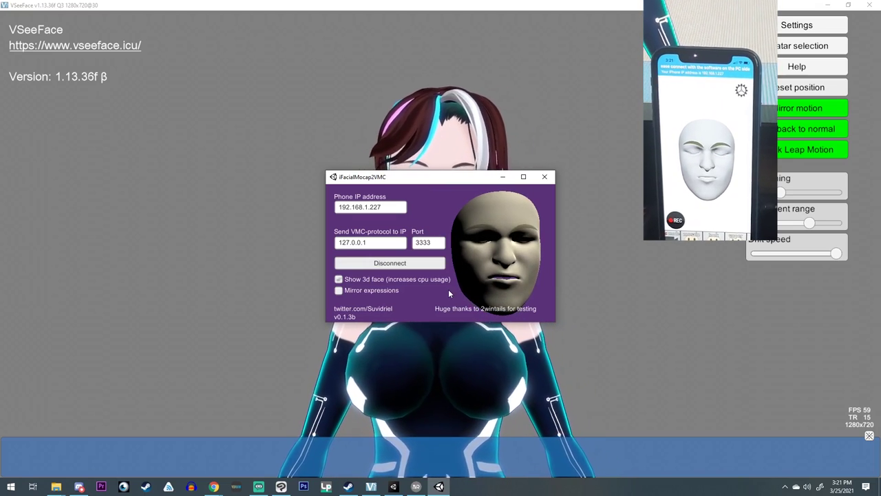
left_click(358, 278)
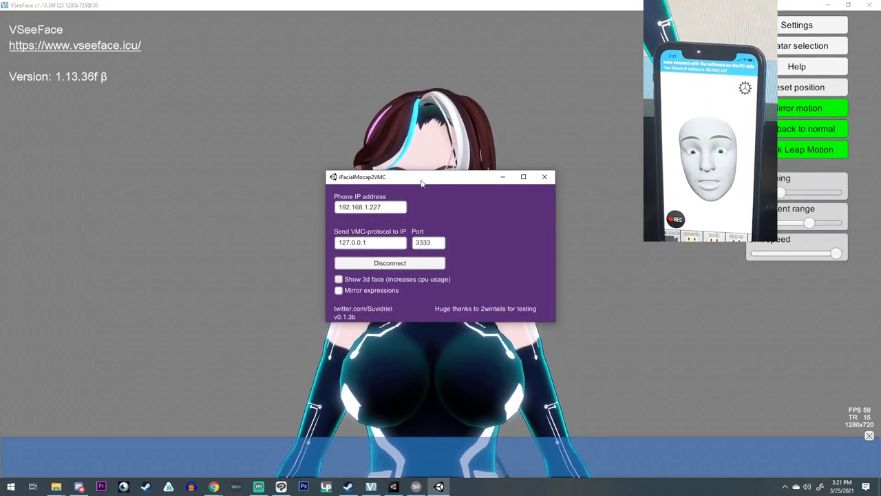
left_click(503, 177)
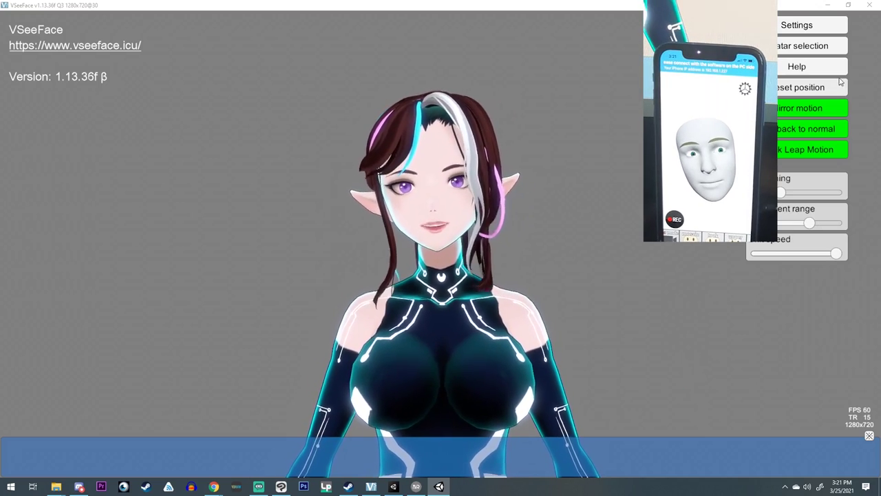
Enable the OSC/VMC receiver in VSeeFace's general settings, checking that port 3333 matches iFacialMocap2VMC, and review its tracking options
left_click(797, 26)
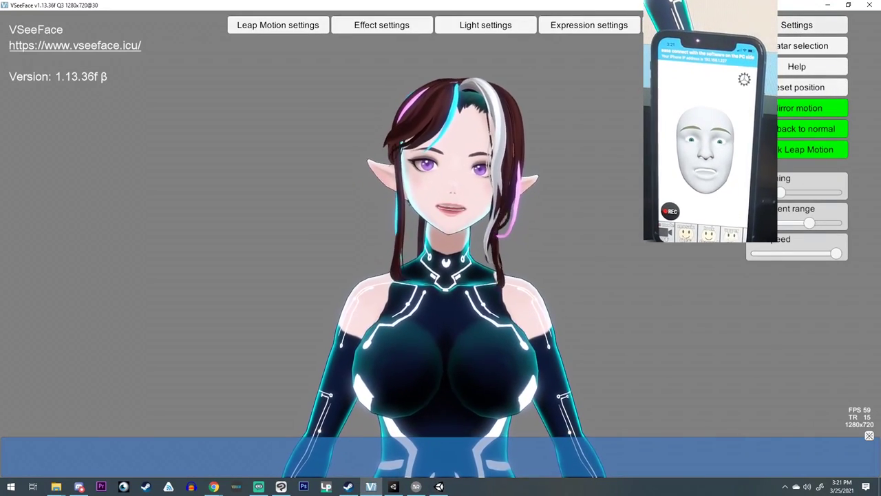
left_click(692, 24)
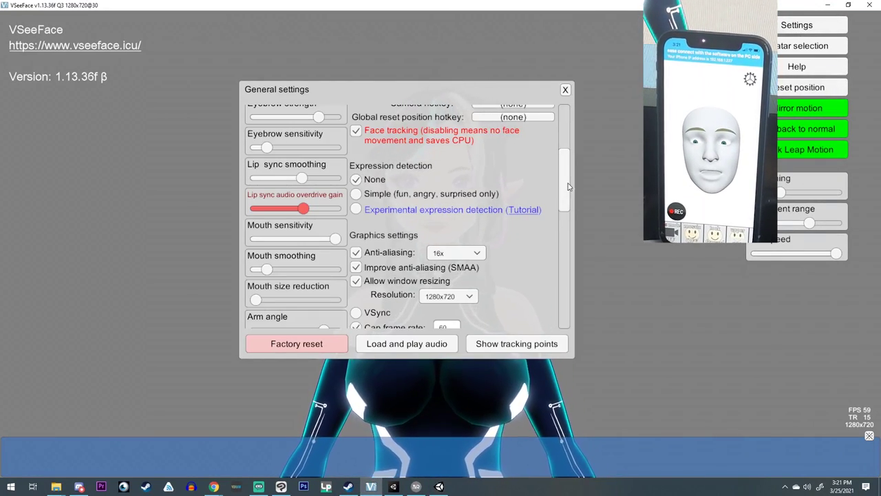
left_click_drag(569, 186, 548, 260)
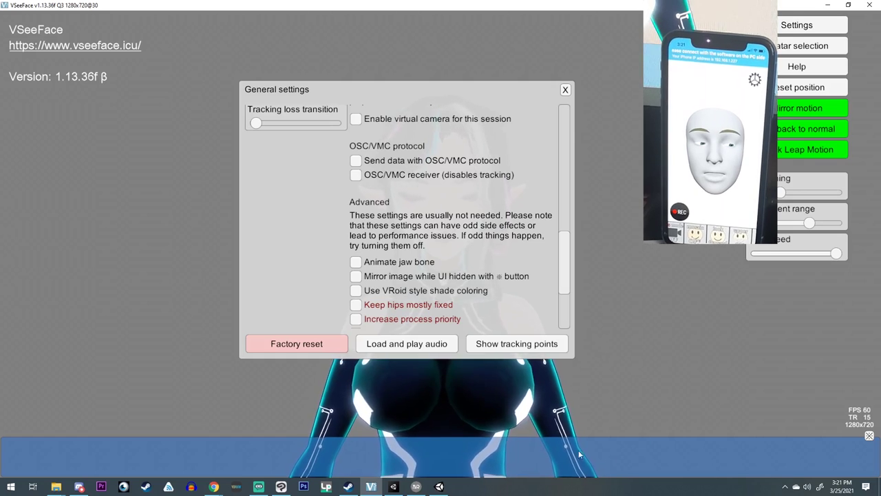
left_click(439, 486)
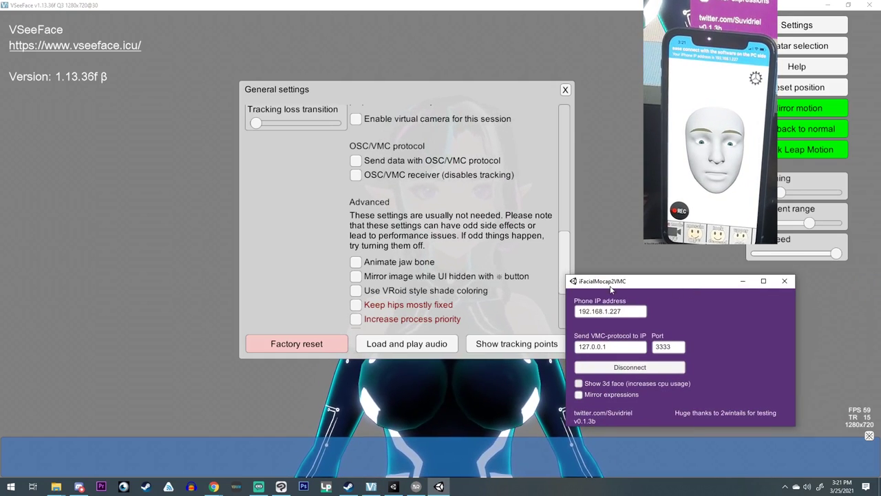
left_click(356, 175)
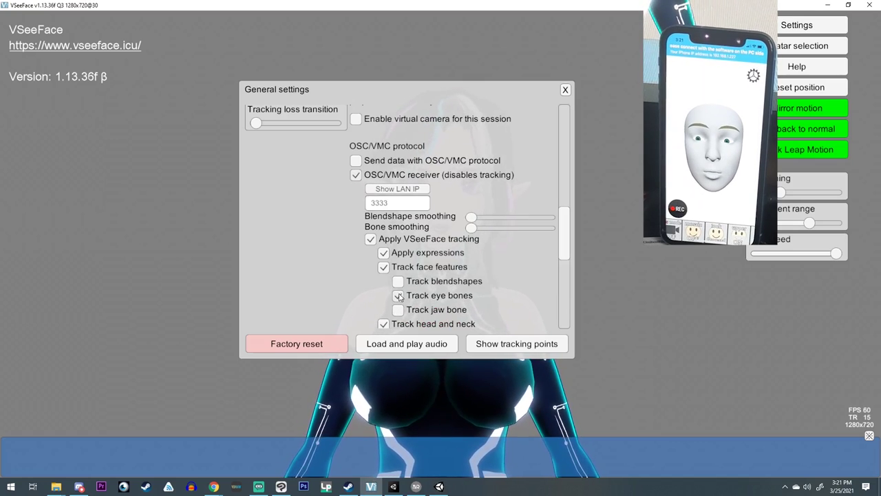
scroll(559, 230, "down", 3)
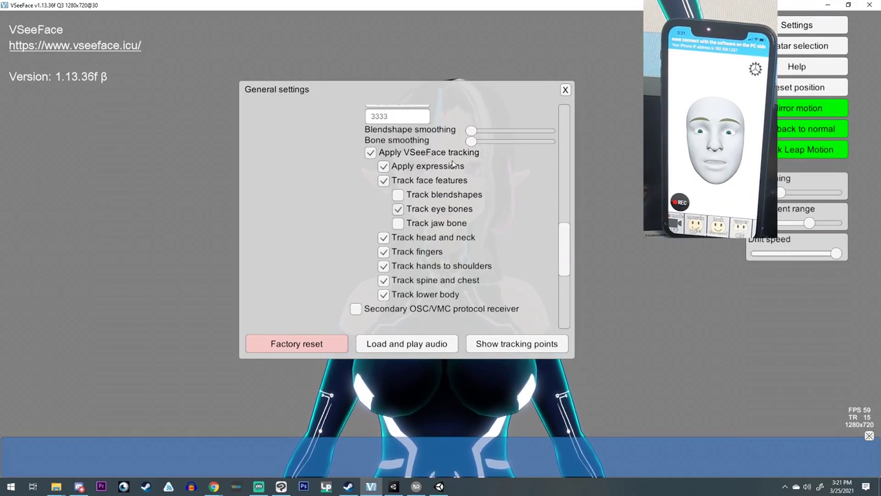
scroll(375, 328, "down", 3)
scroll(499, 244, "up", 5)
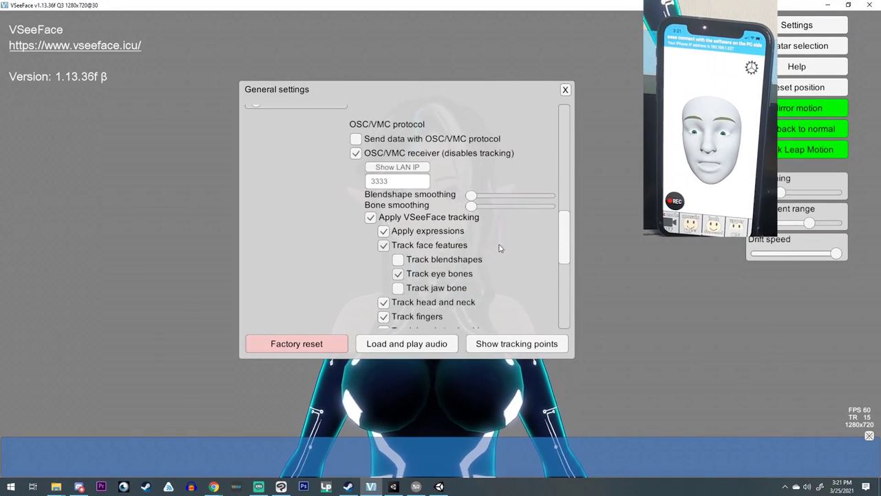
left_click(565, 90)
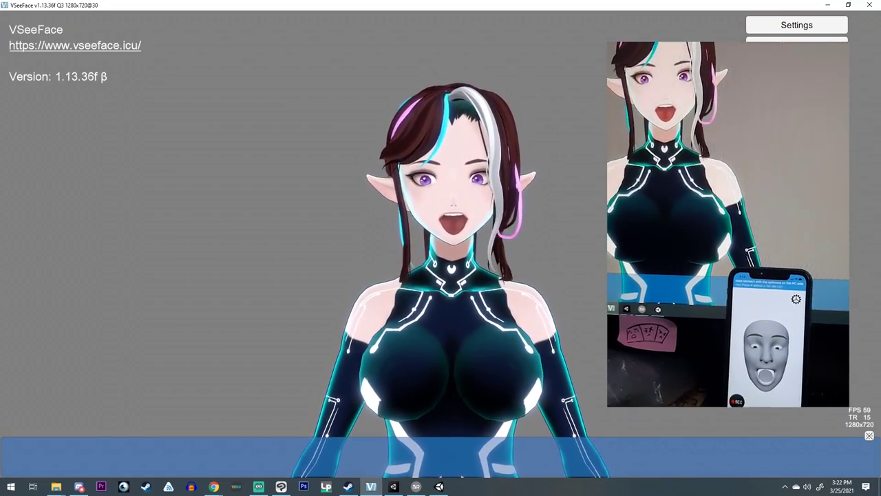
Switch to Unity and show the Face blendshape sliders of the BrowInnerUp clip in the argamatronV2.BlendShapes folder
mouse_move(636, 106)
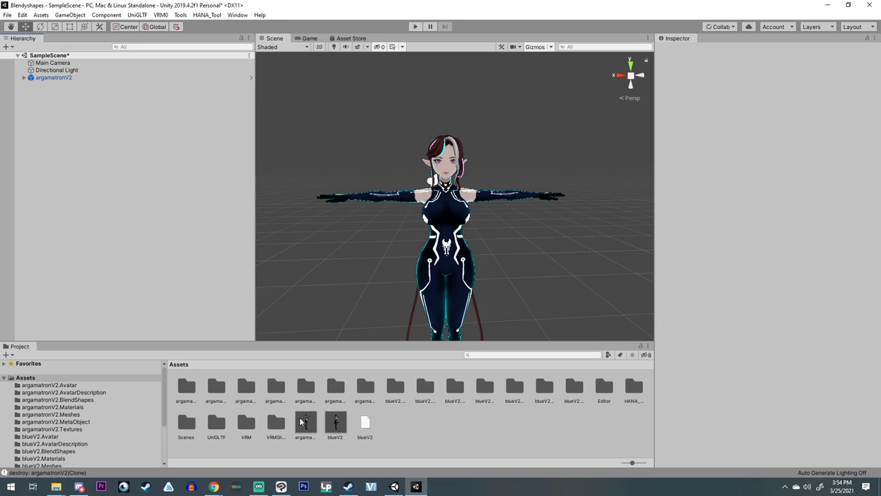
left_click(66, 400)
left_click(421, 390)
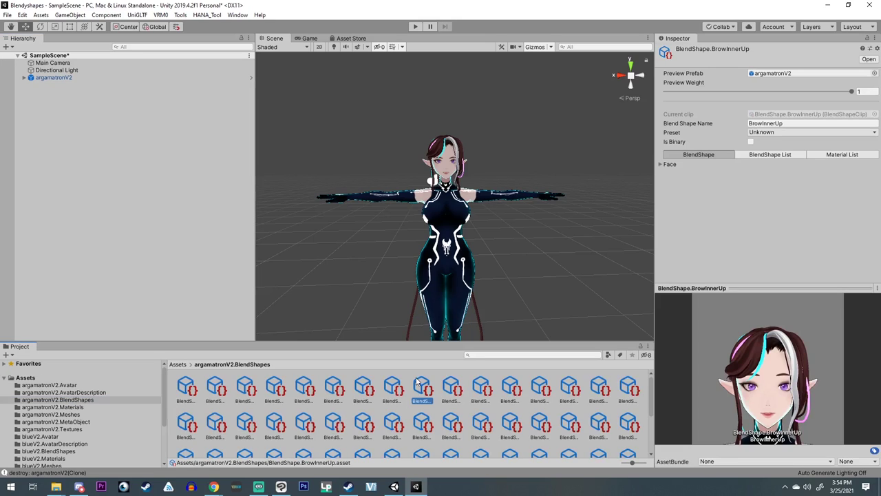
left_click(660, 165)
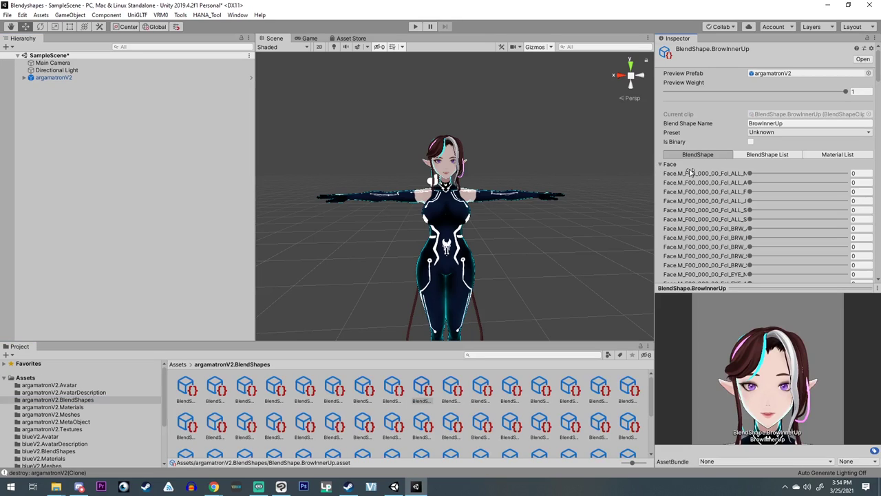
Preview the face tracking clips in argamatronV2's BlendShape asset, such as EyeLookDownLeft, JawForward, MouthFrownLeft, EyeLookInRight and TongueOut
left_click(248, 394)
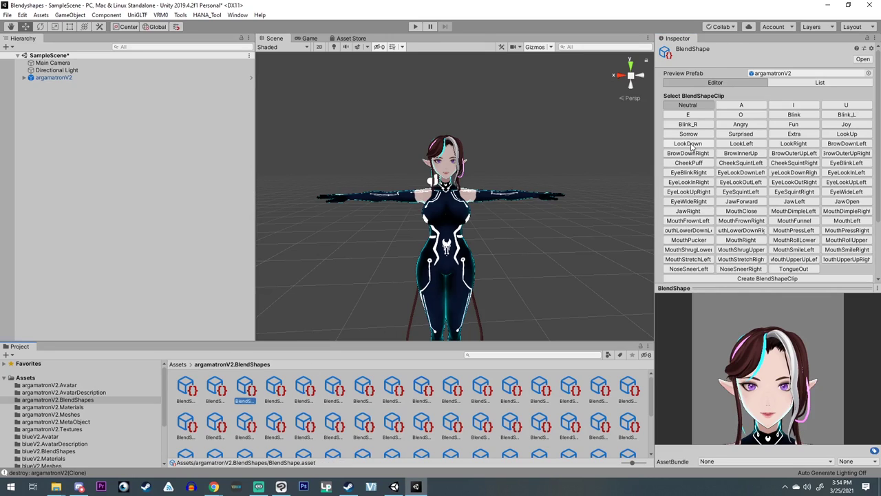
left_click(761, 178)
left_click(737, 202)
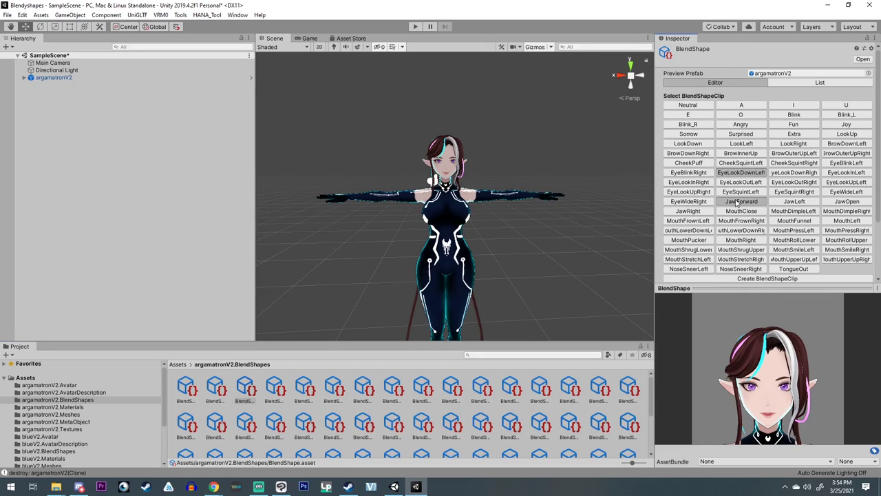
left_click(795, 222)
left_click(807, 206)
left_click(795, 173)
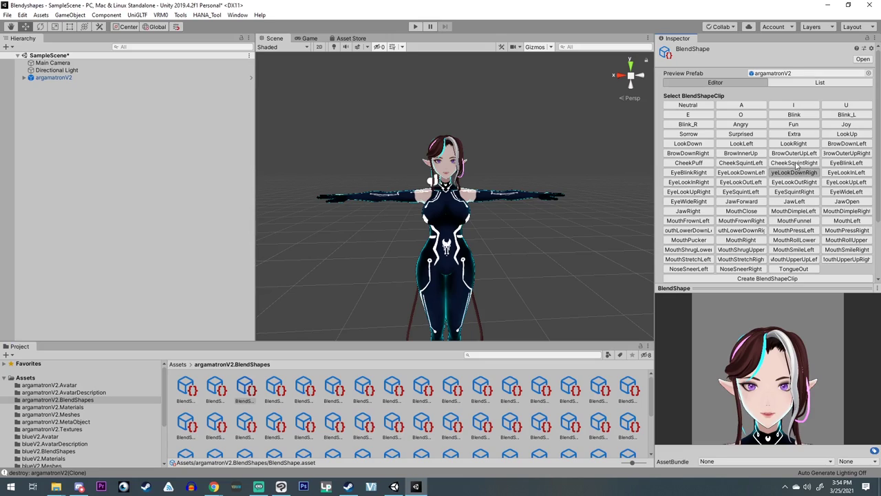
left_click(838, 163)
left_click(846, 201)
left_click(846, 230)
left_click(741, 230)
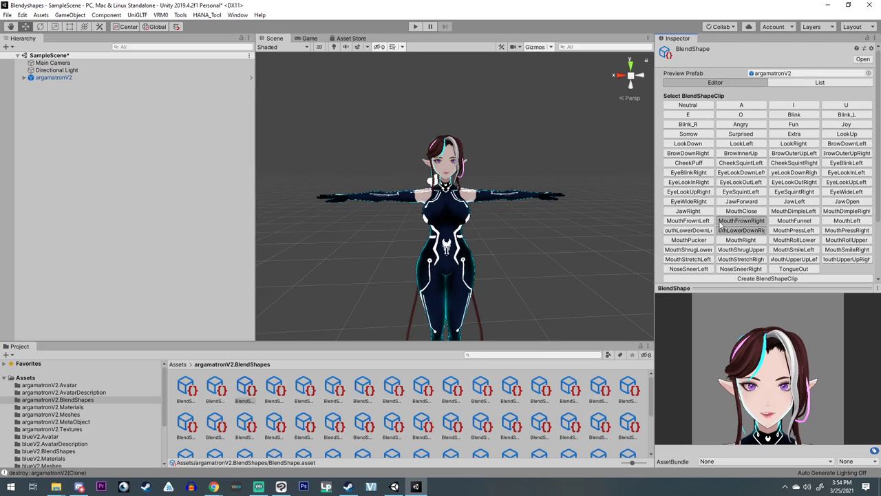
left_click(687, 220)
left_click(688, 182)
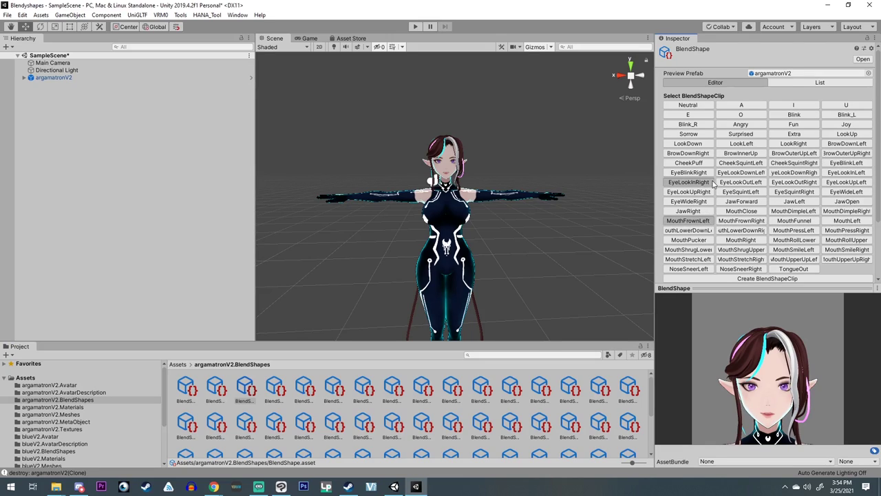
left_click(793, 270)
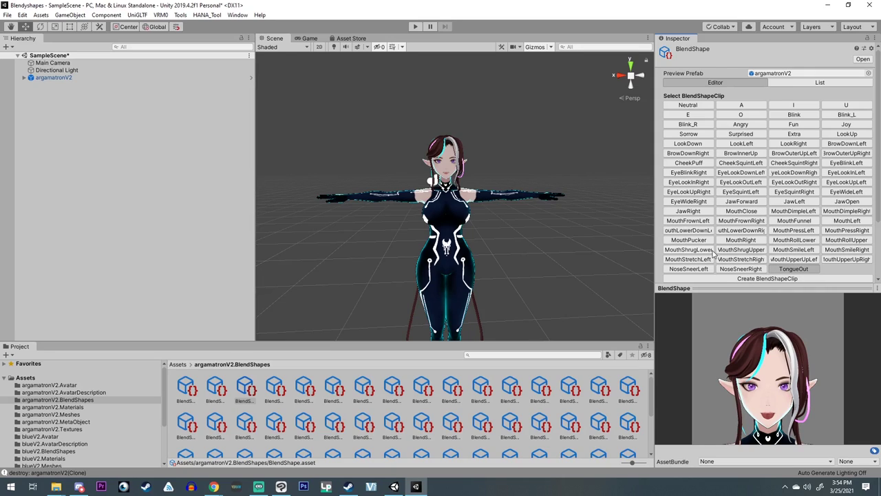
Preview the CheekPuff clip in argamatronV2's BlendShape asset
scroll(713, 254, "down", 3)
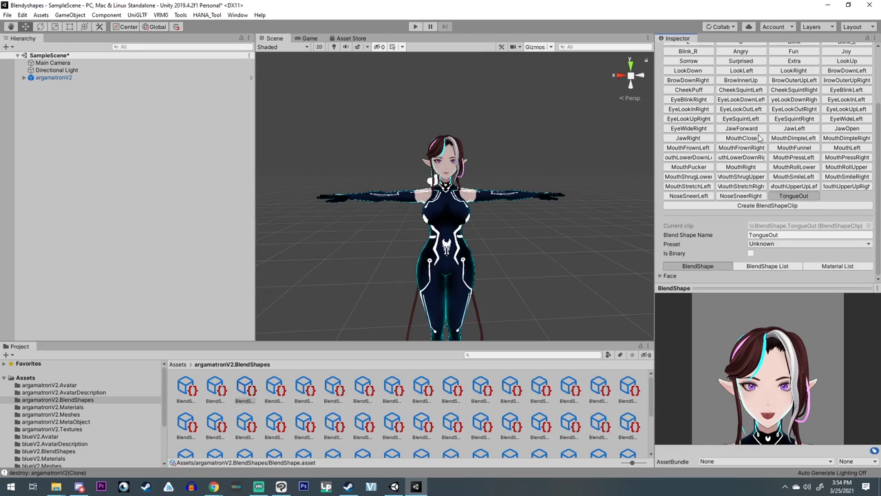
left_click(689, 90)
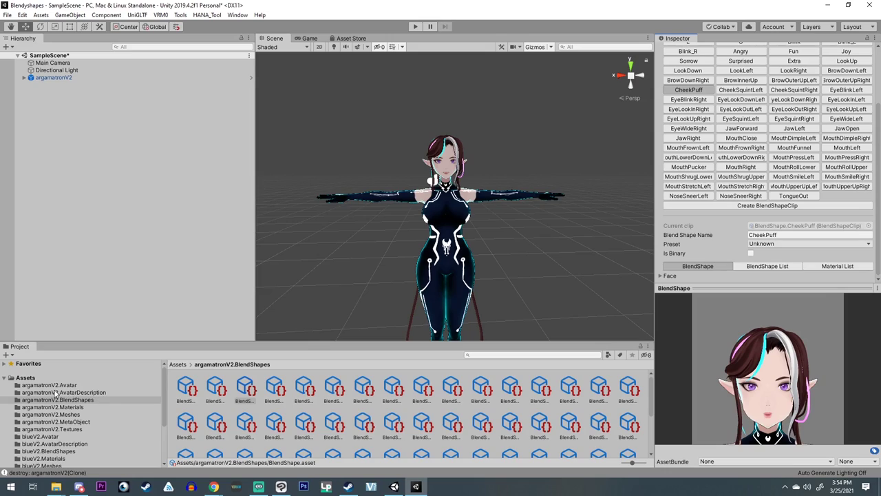
Add the blueV2 prefab from the Assets folder to the scene and hide argamatronV2 in the scene view
left_click(16, 378)
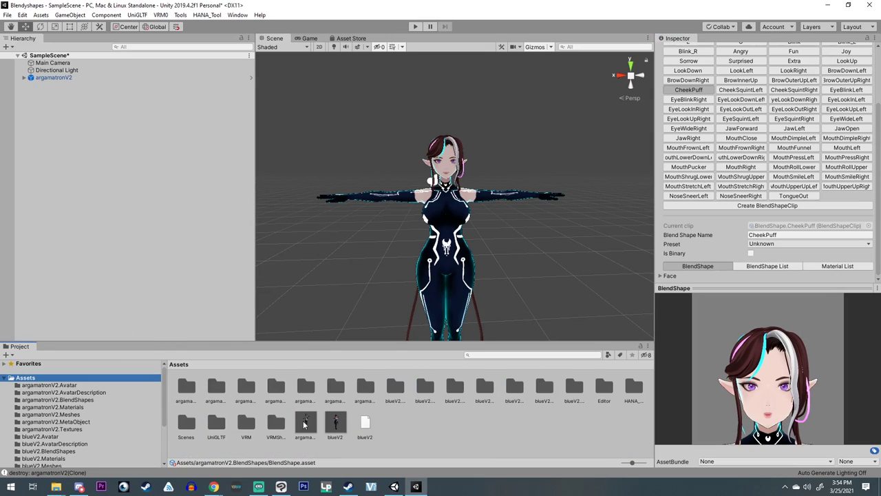
left_click_drag(333, 421, 113, 252)
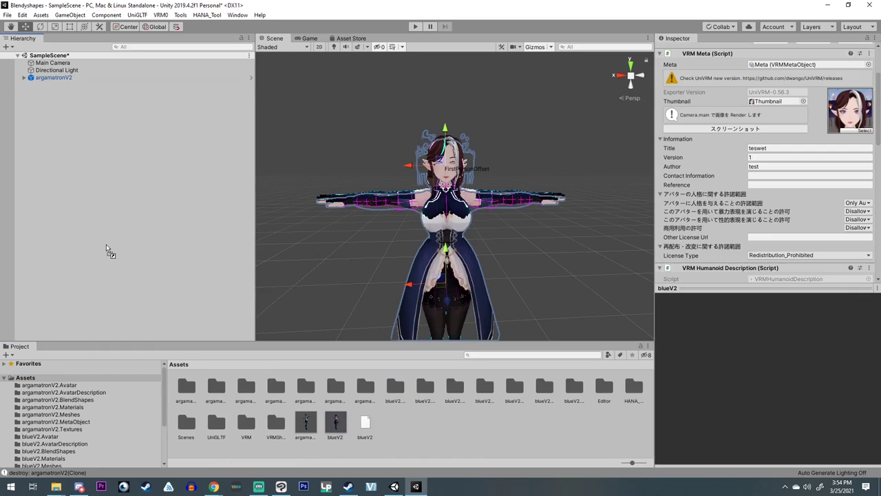
left_click(10, 77)
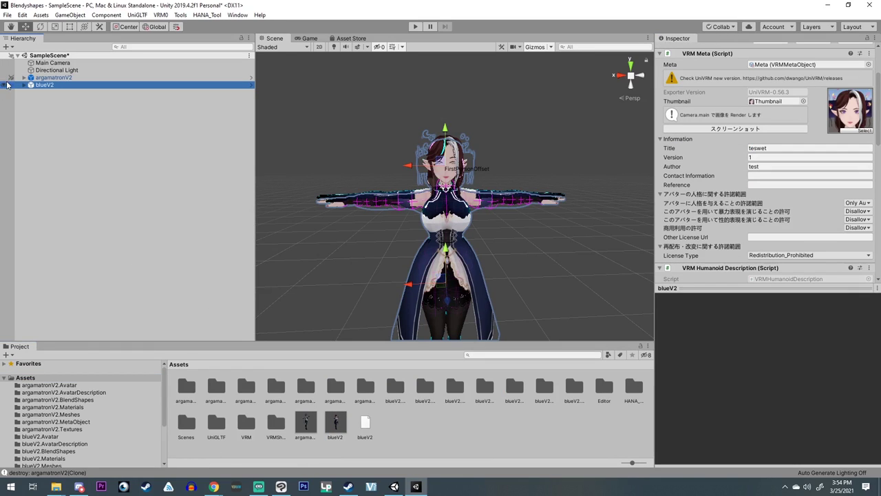
left_click(6, 78)
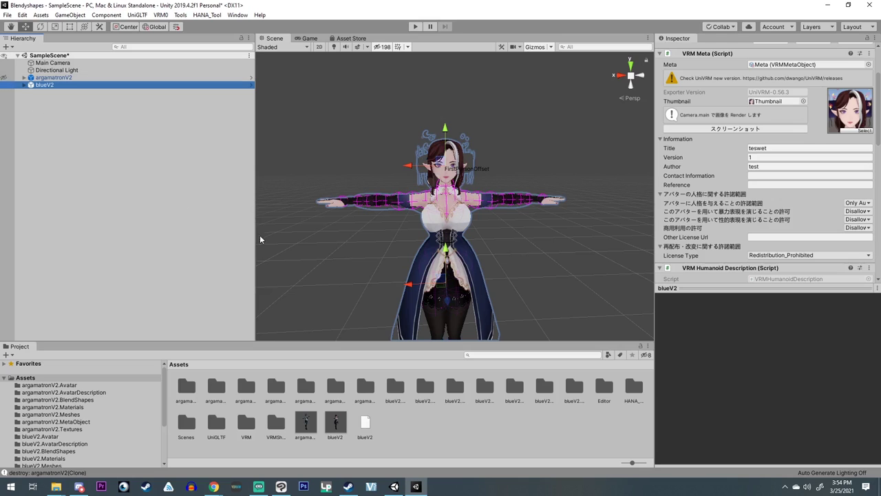
Add the VRoid_v12_Female_Add.txt blendshapes to blueV2's Face mesh with the HANA_Tool Reader, and close the tool
scroll(351, 235, "up", 3)
scroll(533, 331, "up", 3)
right_click_drag(532, 331, 517, 308)
middle_click_drag(517, 308, 499, 290)
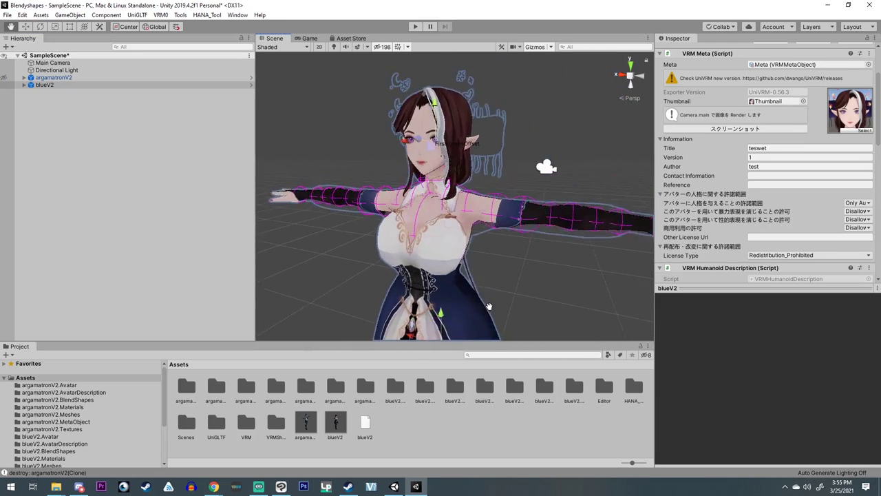
left_click_drag(498, 290, 547, 199, "alt")
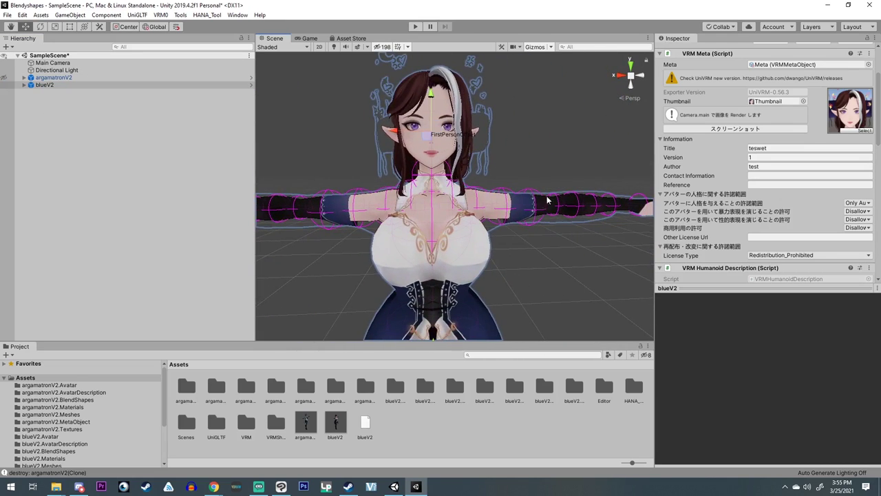
left_click(32, 85)
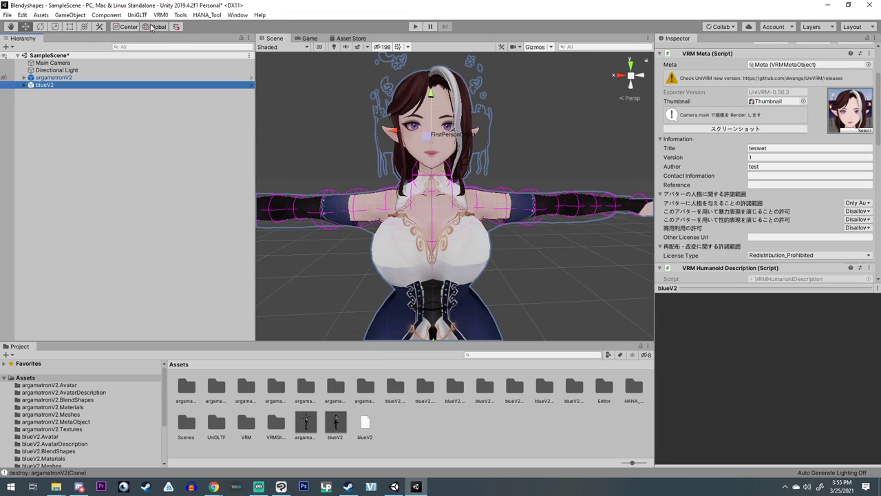
left_click(180, 15)
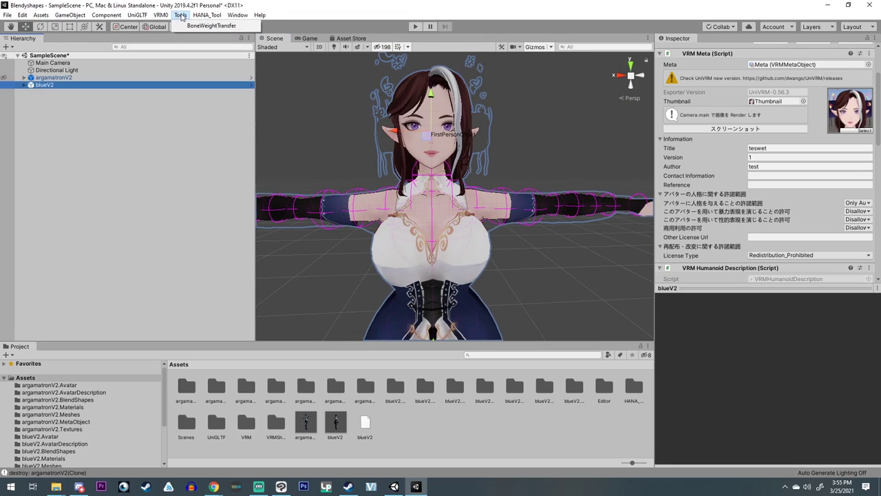
mouse_move(206, 15)
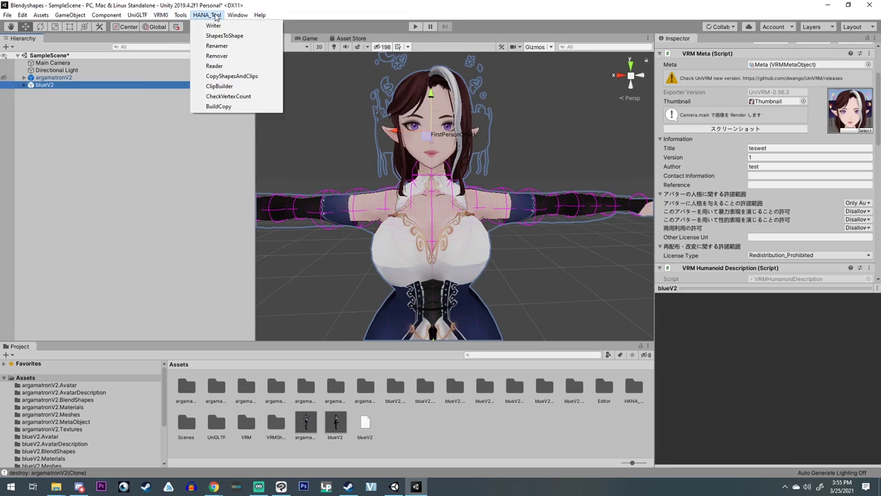
left_click(221, 66)
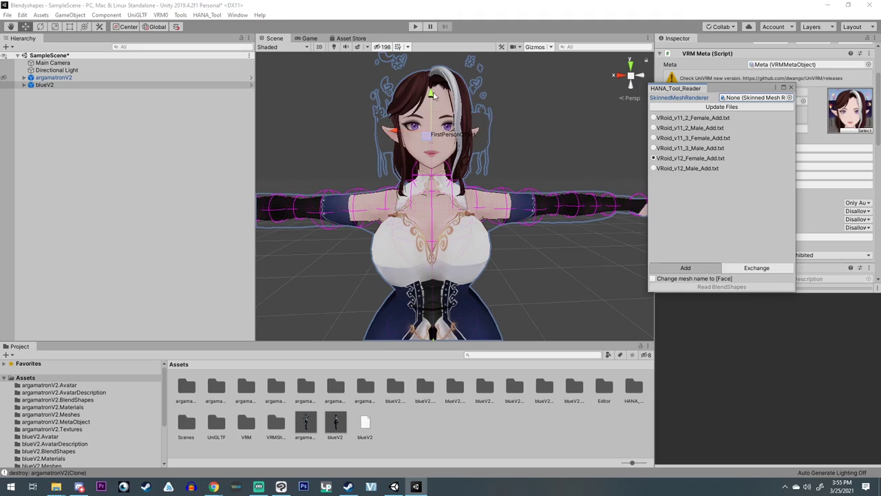
left_click(24, 85)
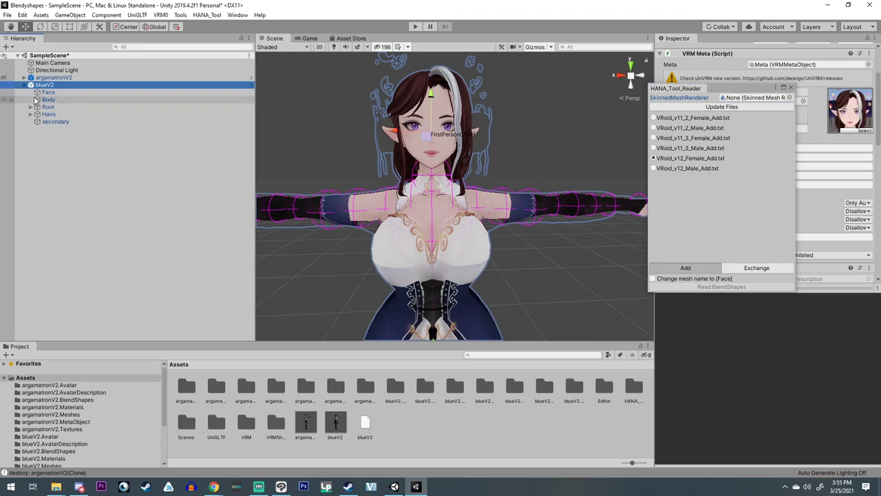
left_click_drag(744, 105, 753, 100)
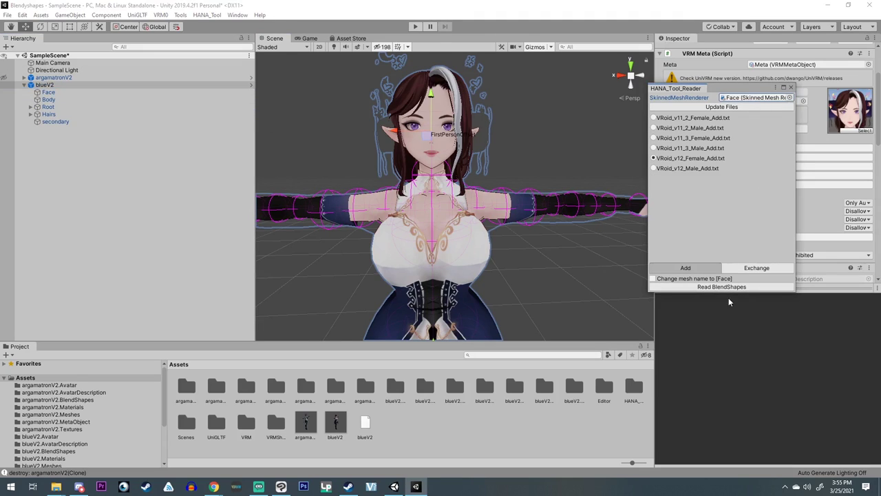
left_click(724, 287)
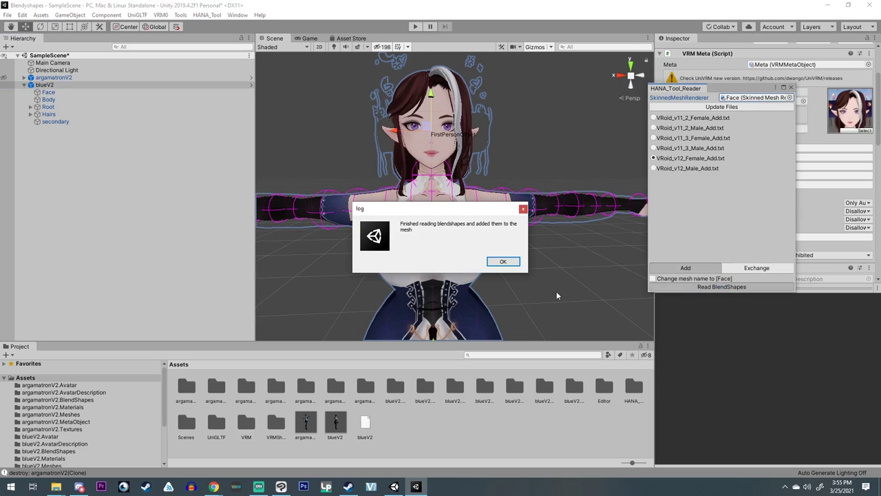
left_click(502, 262)
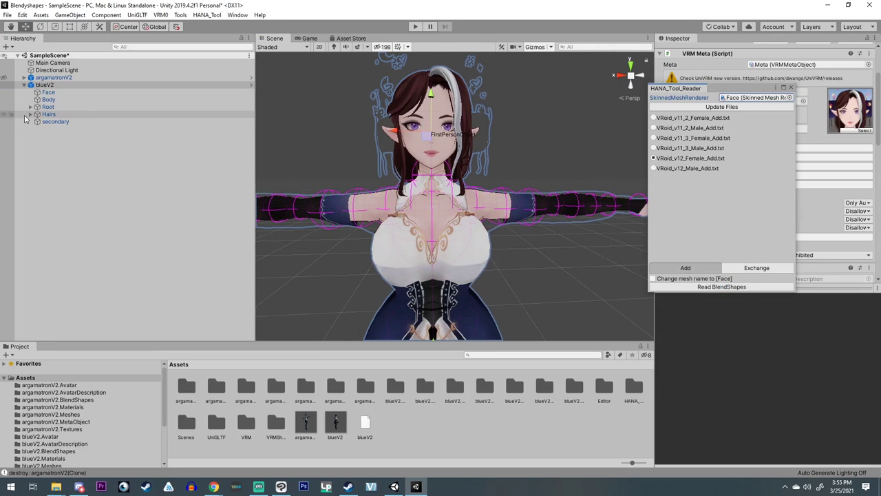
left_click(791, 88)
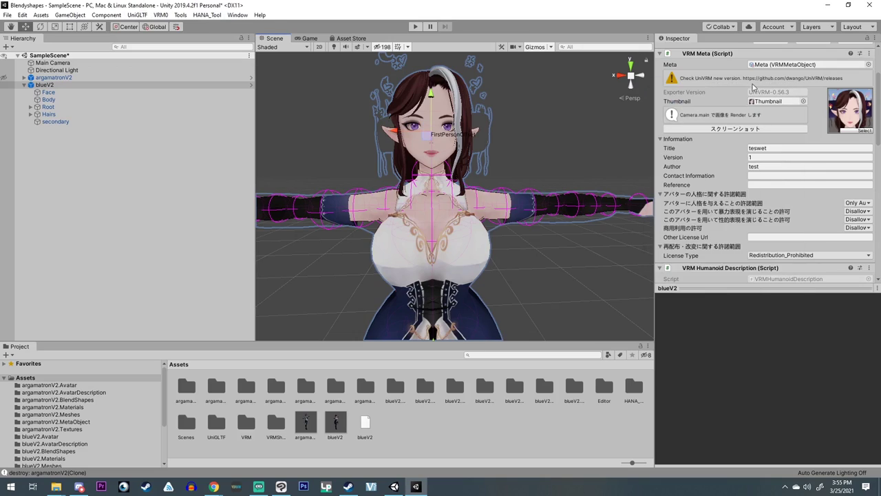
Build the expression clips for the blueV2 avatar with the HANA_Tool ClipBuilder, using the VRoid setting, and close the tool
left_click(201, 15)
left_click(207, 15)
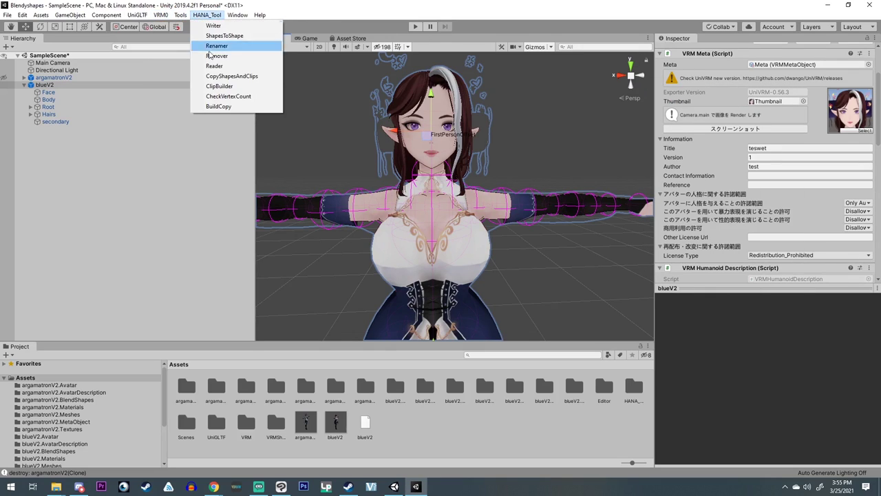
left_click(220, 86)
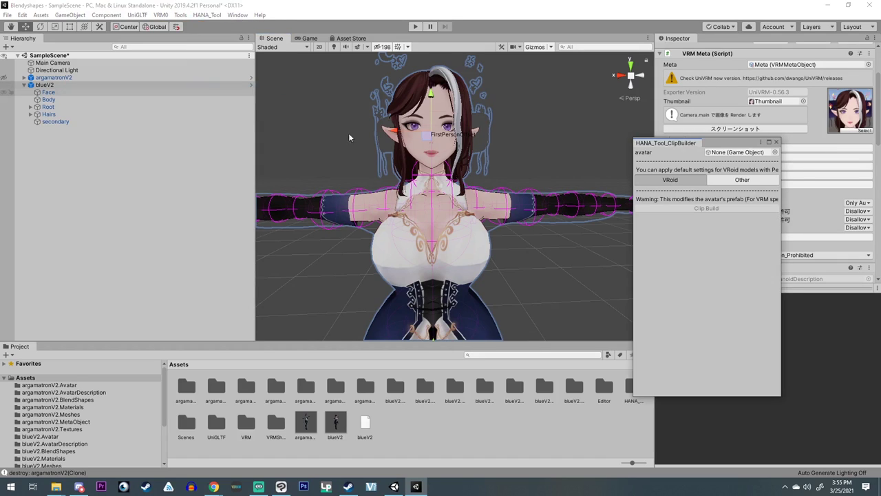
left_click_drag(44, 85, 728, 158)
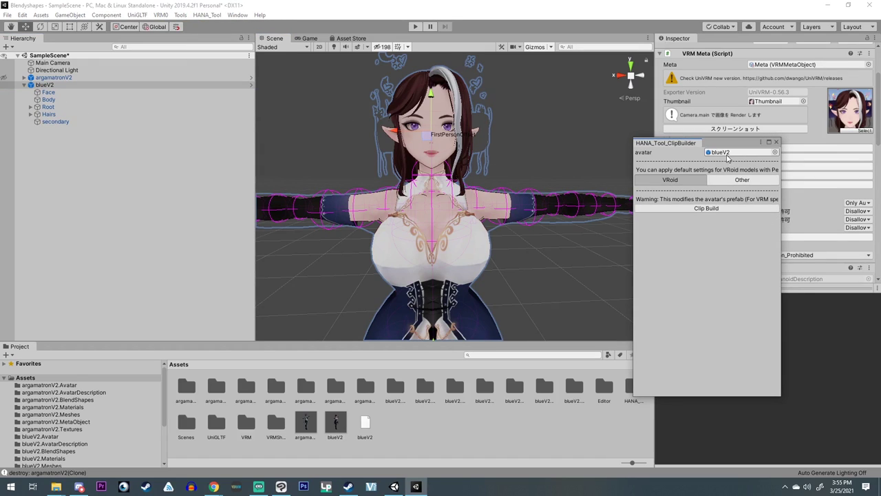
left_click(680, 208)
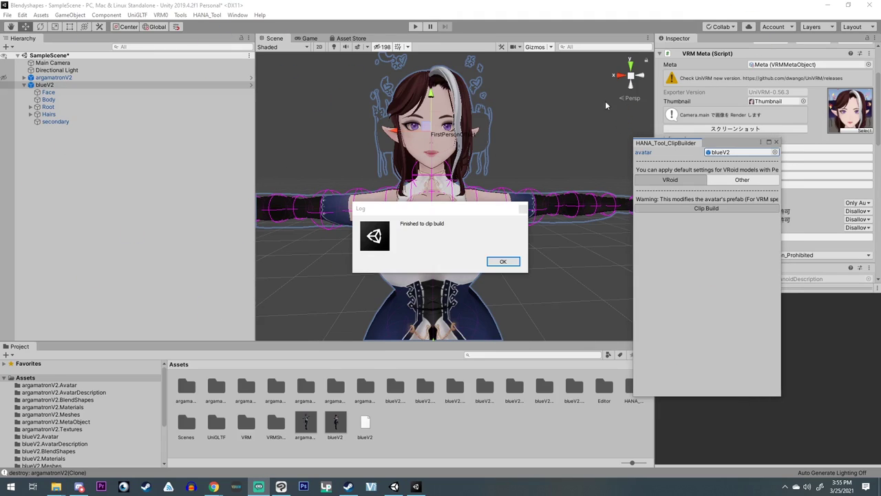
left_click(496, 261)
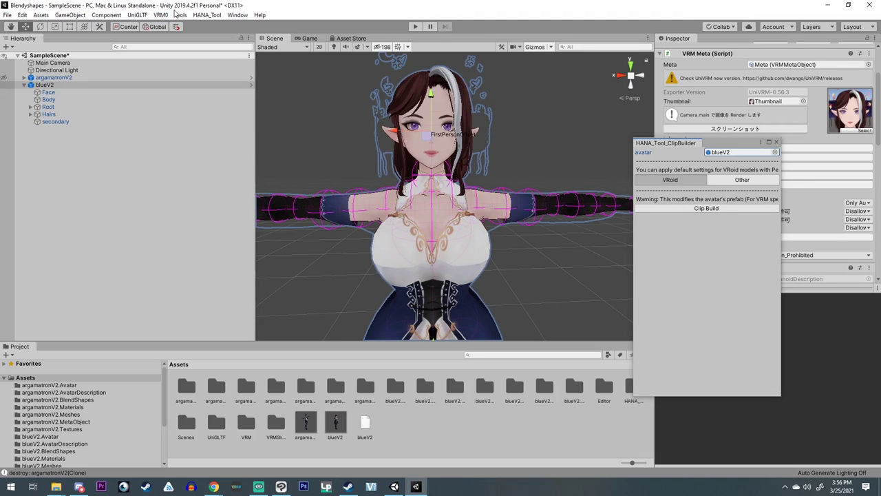
left_click(775, 142)
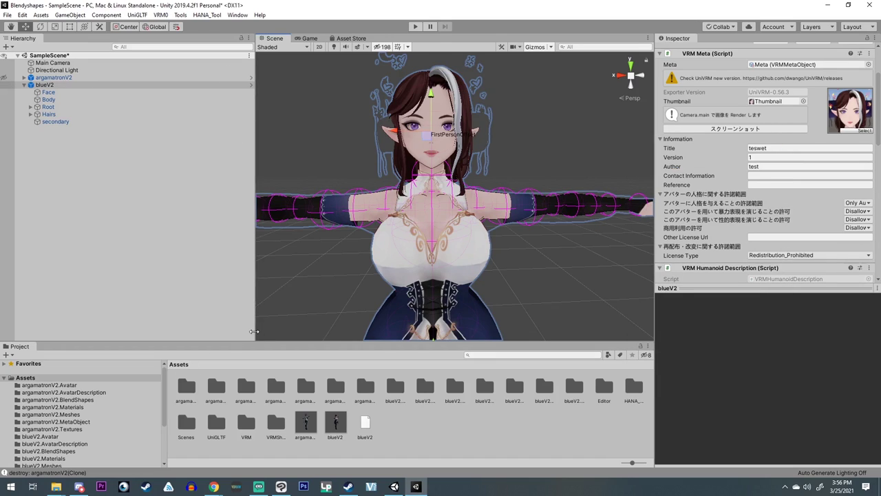
Copy the shapes and clips from argamatronV2 as source to blueV2 as destination with HANA_Tool's CopyShapesAndClips
left_click(207, 15)
left_click(227, 75)
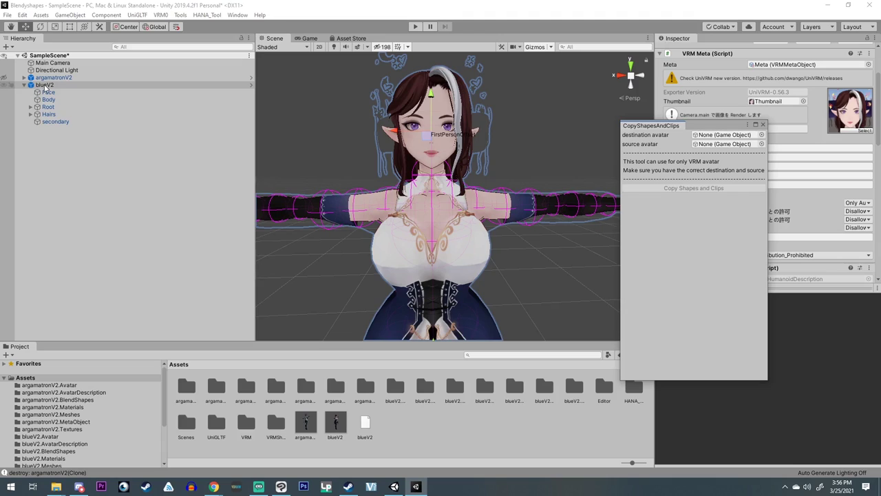
left_click_drag(45, 86, 700, 139)
left_click_drag(53, 77, 715, 146)
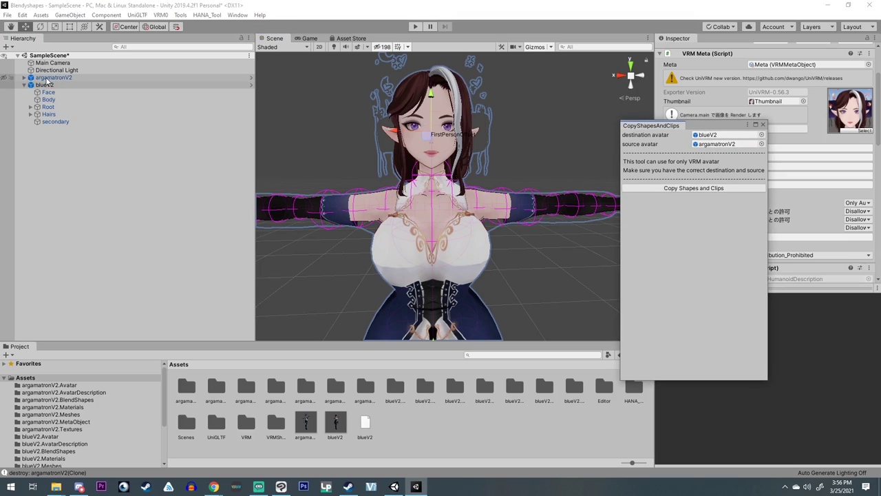
left_click(695, 188)
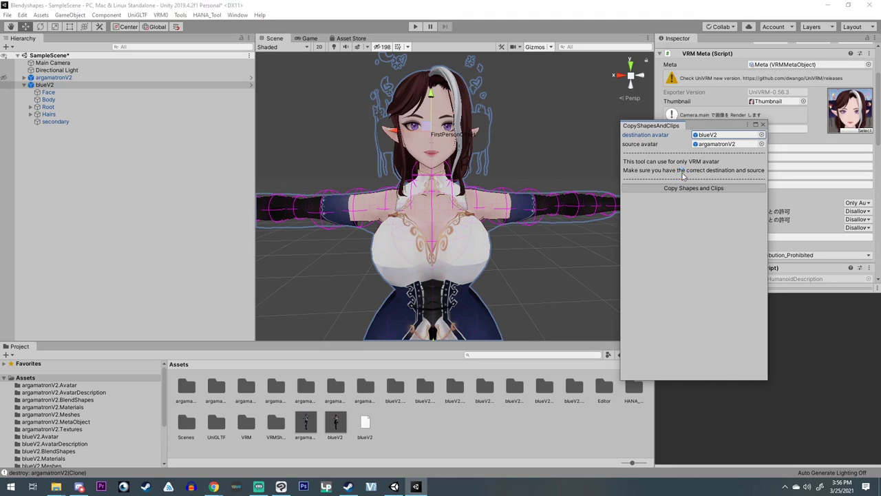
left_click(503, 263)
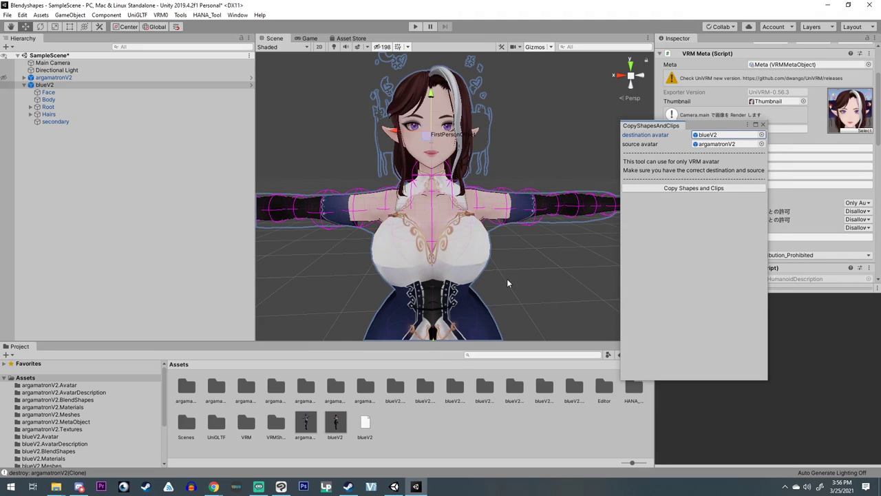
Export blueV2 with UniVRM as blueV2.vrm in the argama folder, replacing the existing file
left_click(44, 84)
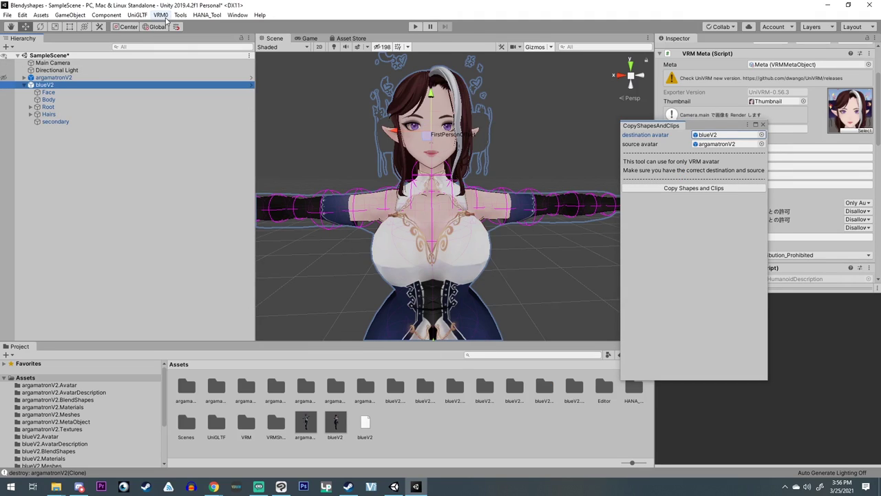
left_click(160, 15)
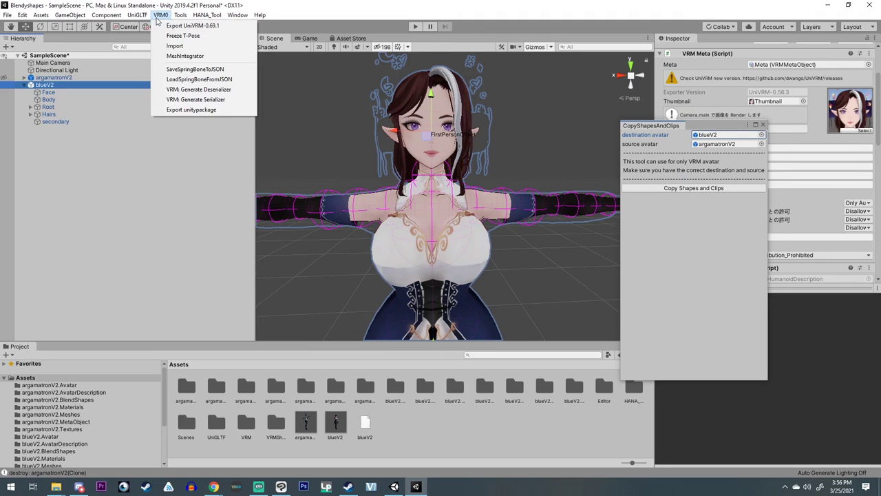
left_click(180, 26)
left_click(740, 380)
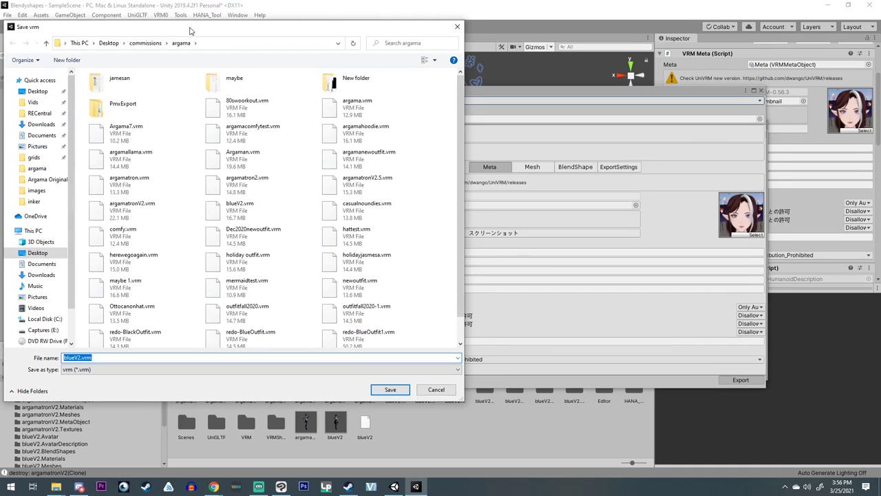
left_click_drag(190, 30, 262, 63)
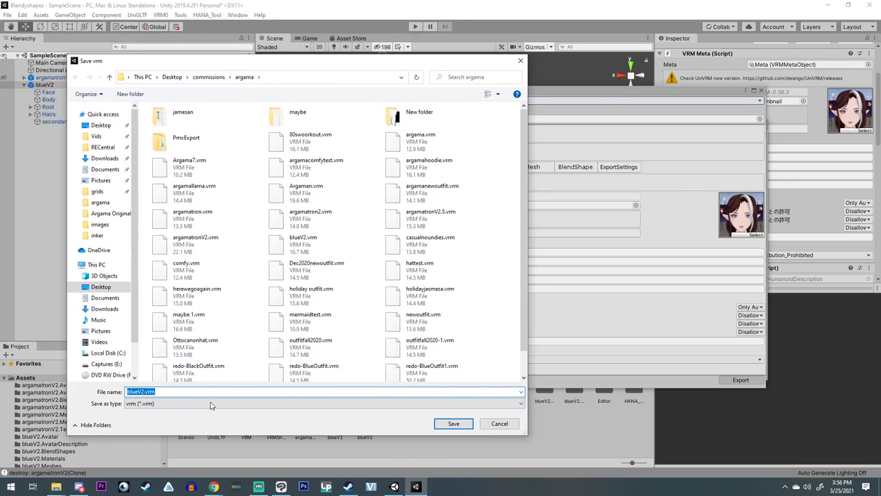
left_click(454, 424)
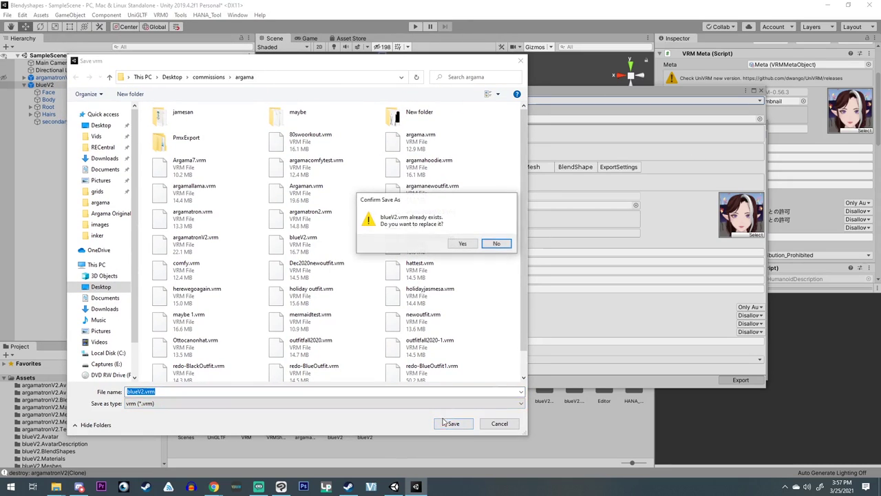
left_click(462, 244)
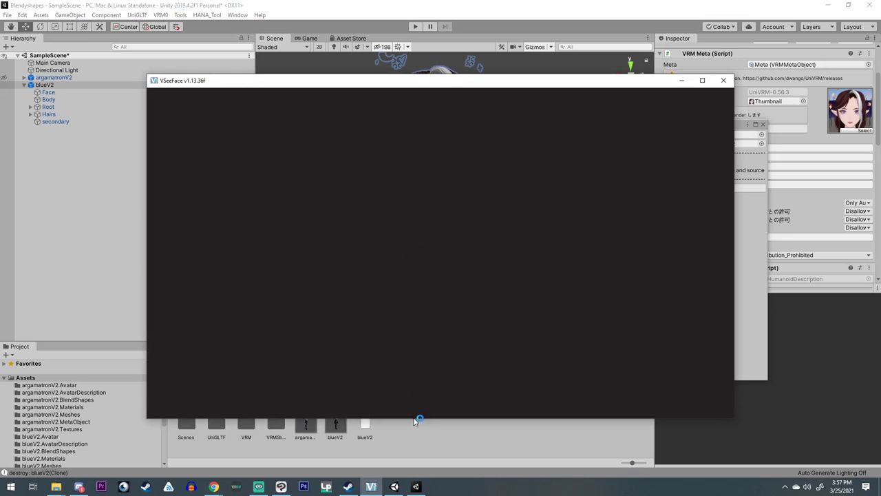
Start VSeeFace with the teswet avatar and maximize its window
mouse_move(413, 484)
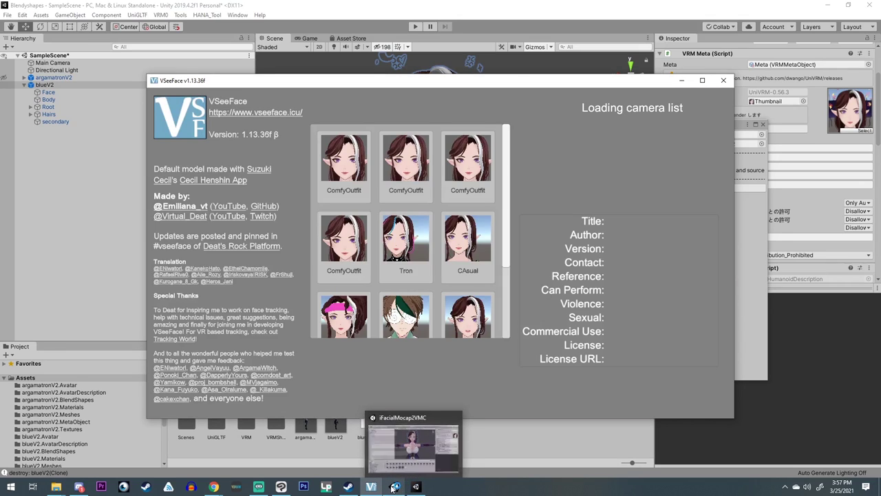
scroll(476, 314, "down", 5)
left_click(416, 303)
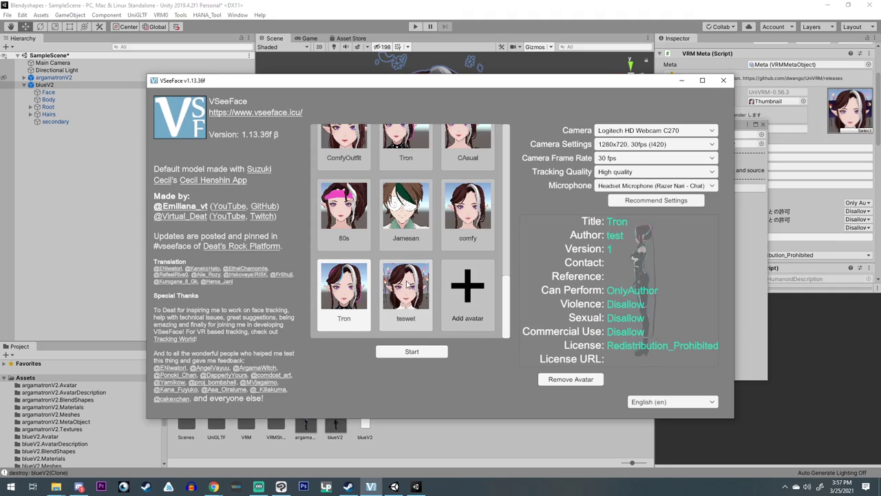
left_click(408, 284)
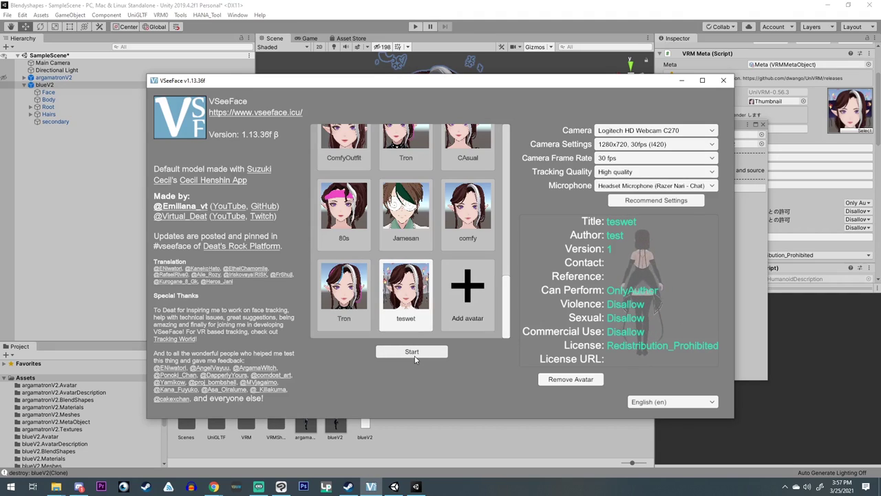
left_click(411, 354)
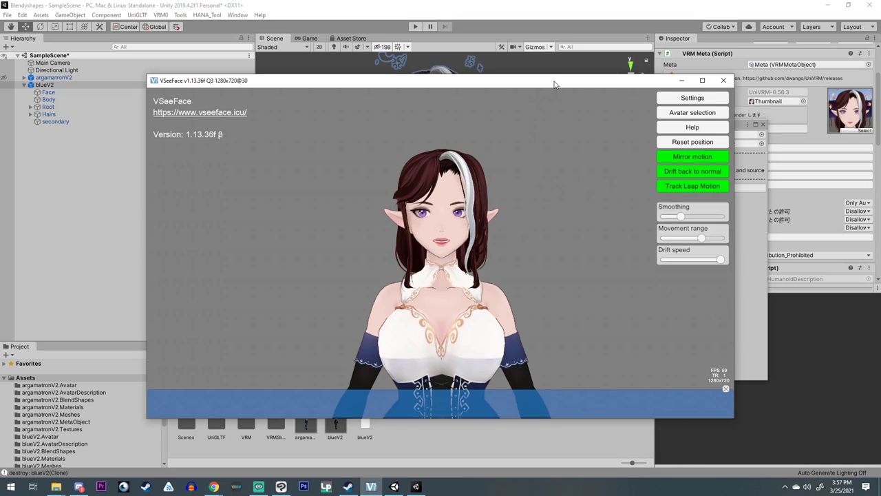
left_click_drag(554, 84, 642, 64)
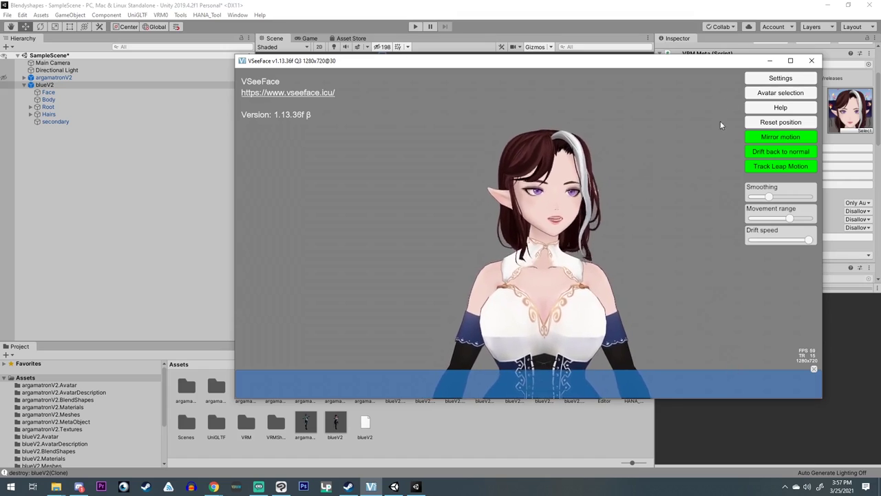
left_click(791, 60)
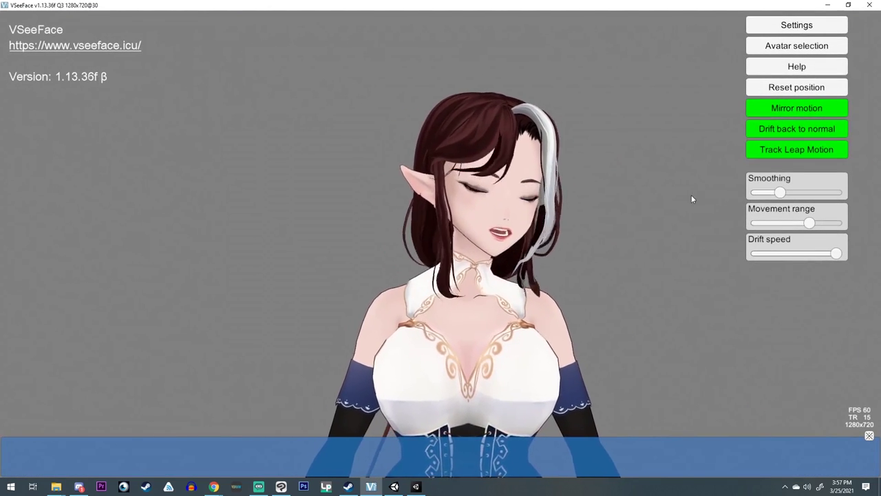